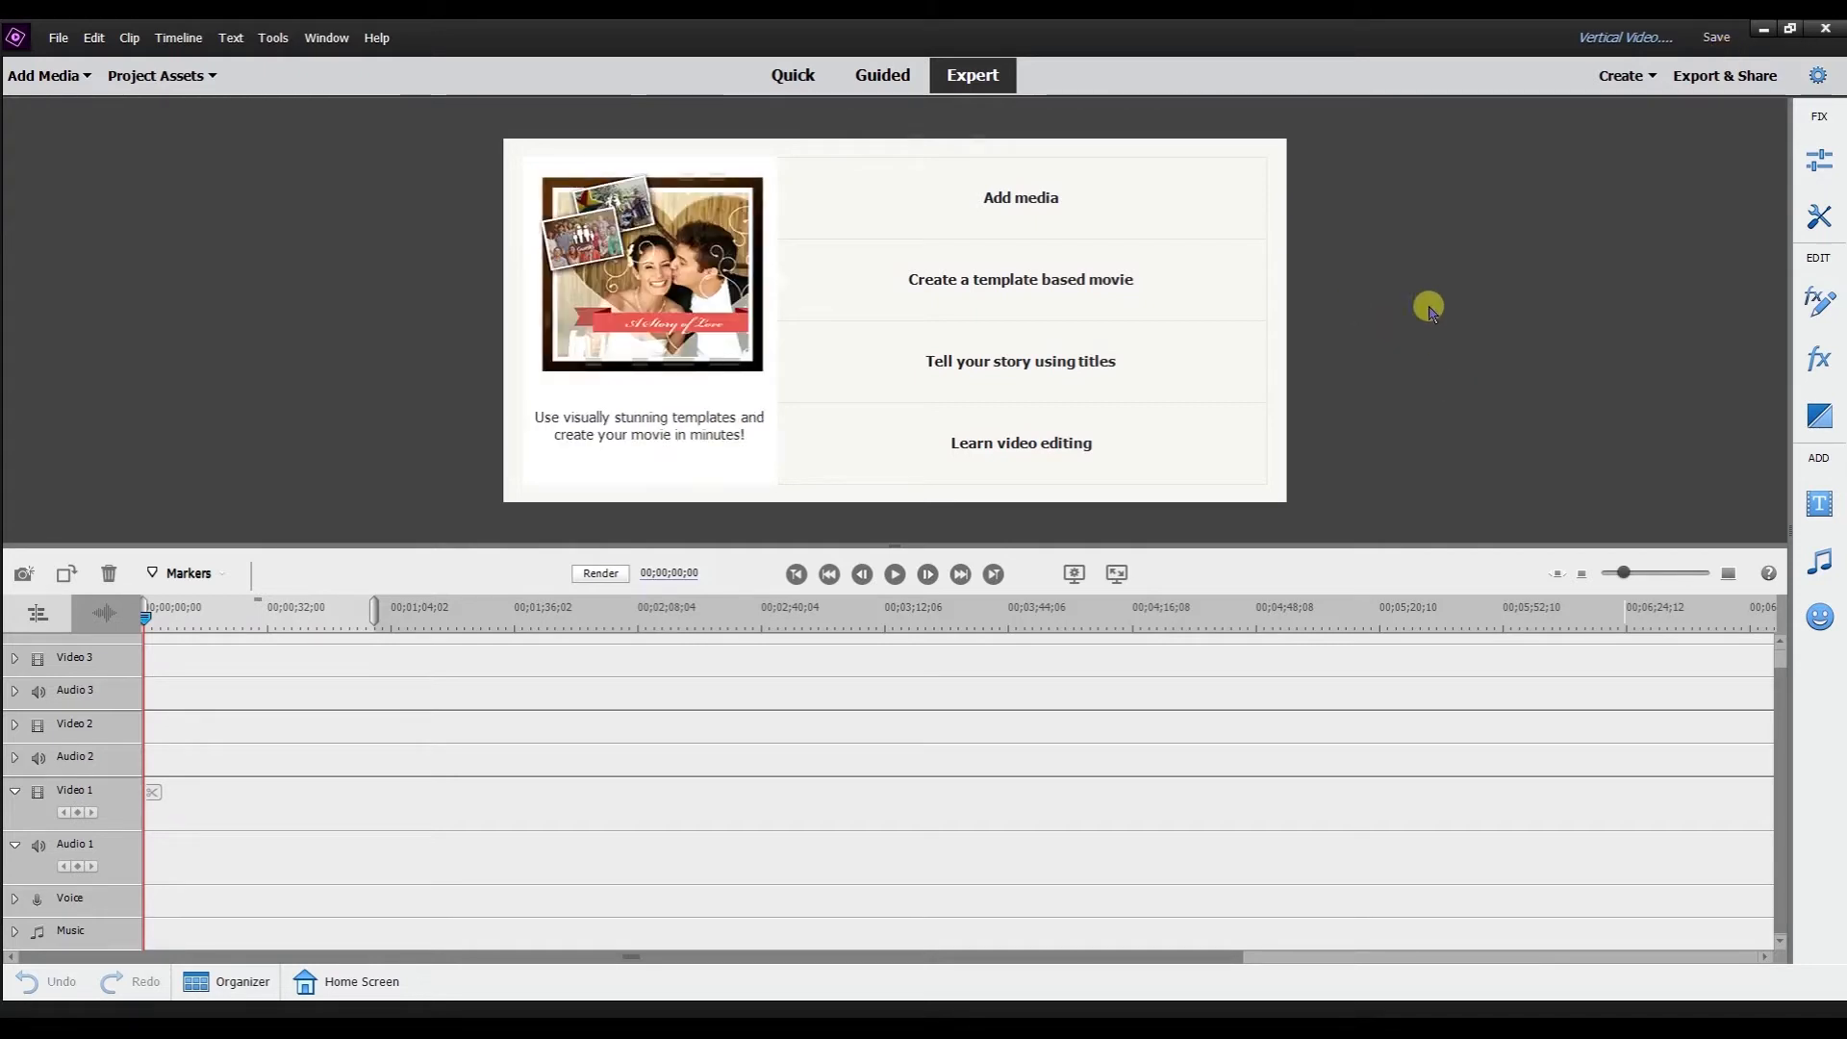
Start a new project and expand the NTSC DSLR 1080p group in its settings to examine the available presets
{"action": "left_click", "coordinate": [57, 37]}
{"action": "mouse_move", "coordinate": [77, 61]}
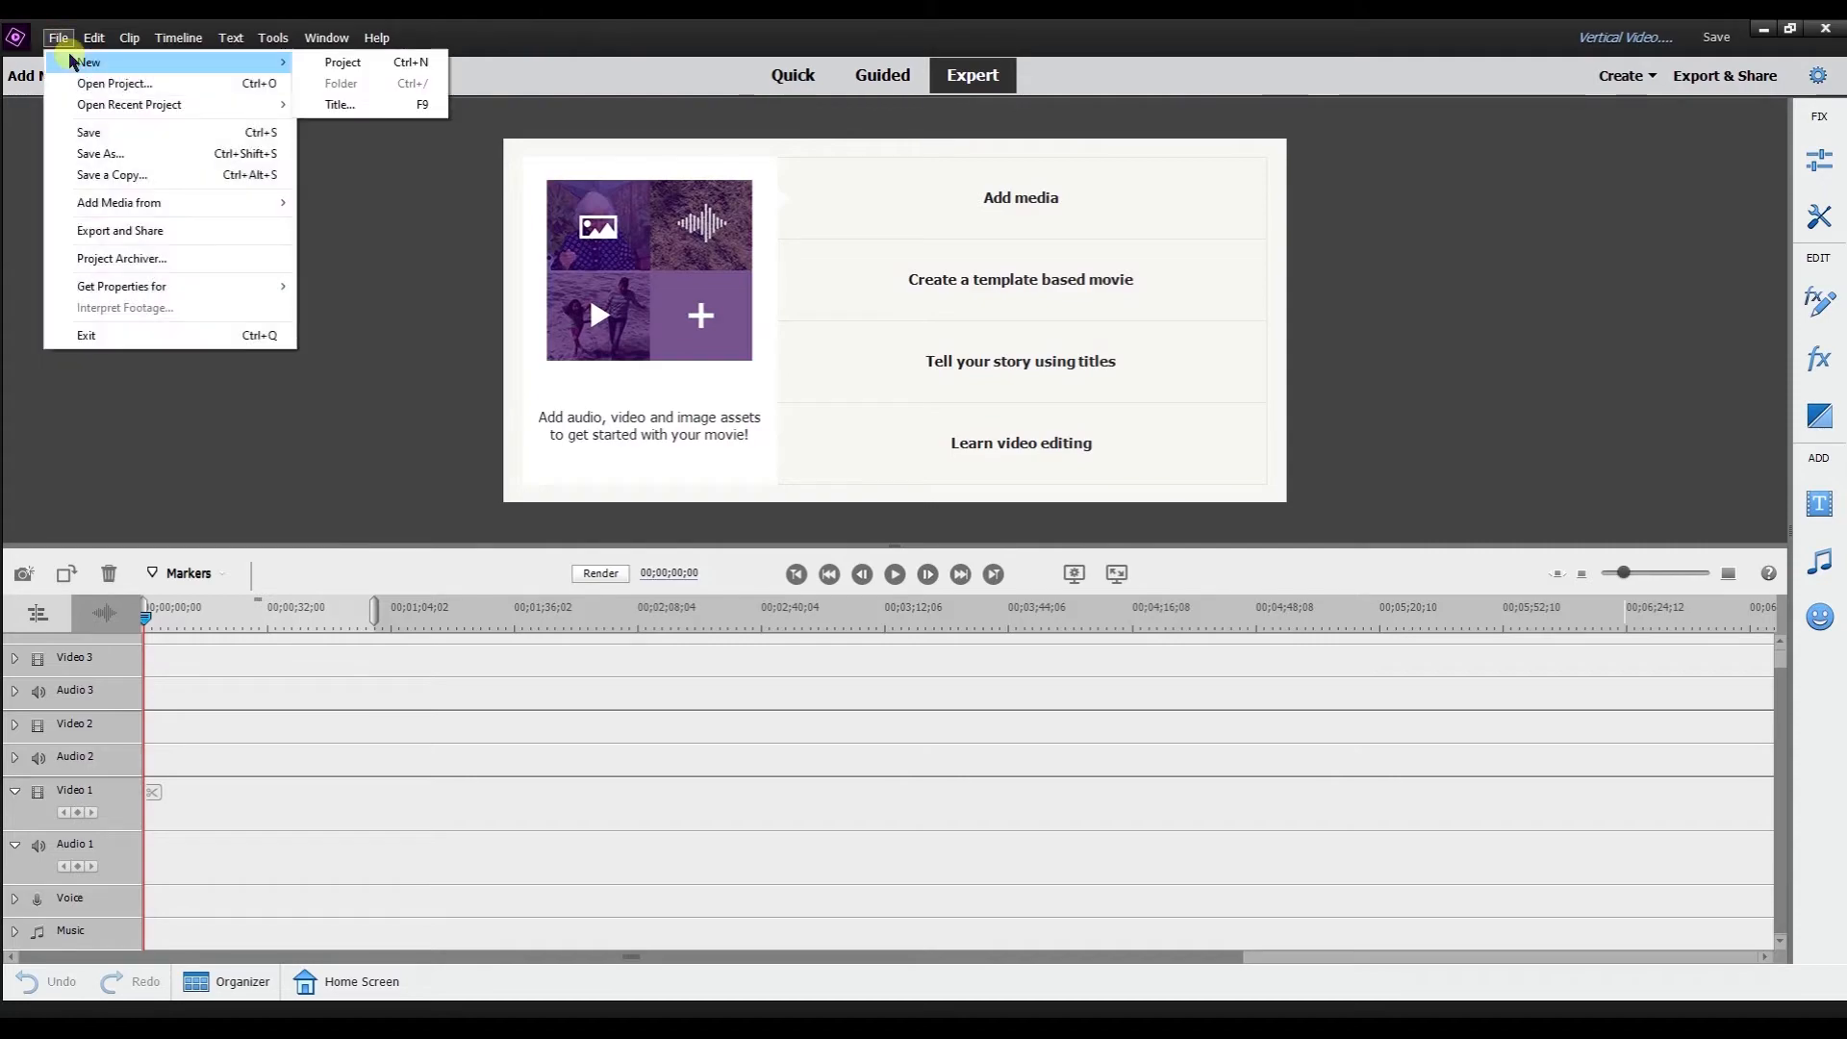
{"action": "left_click", "coordinate": [342, 73]}
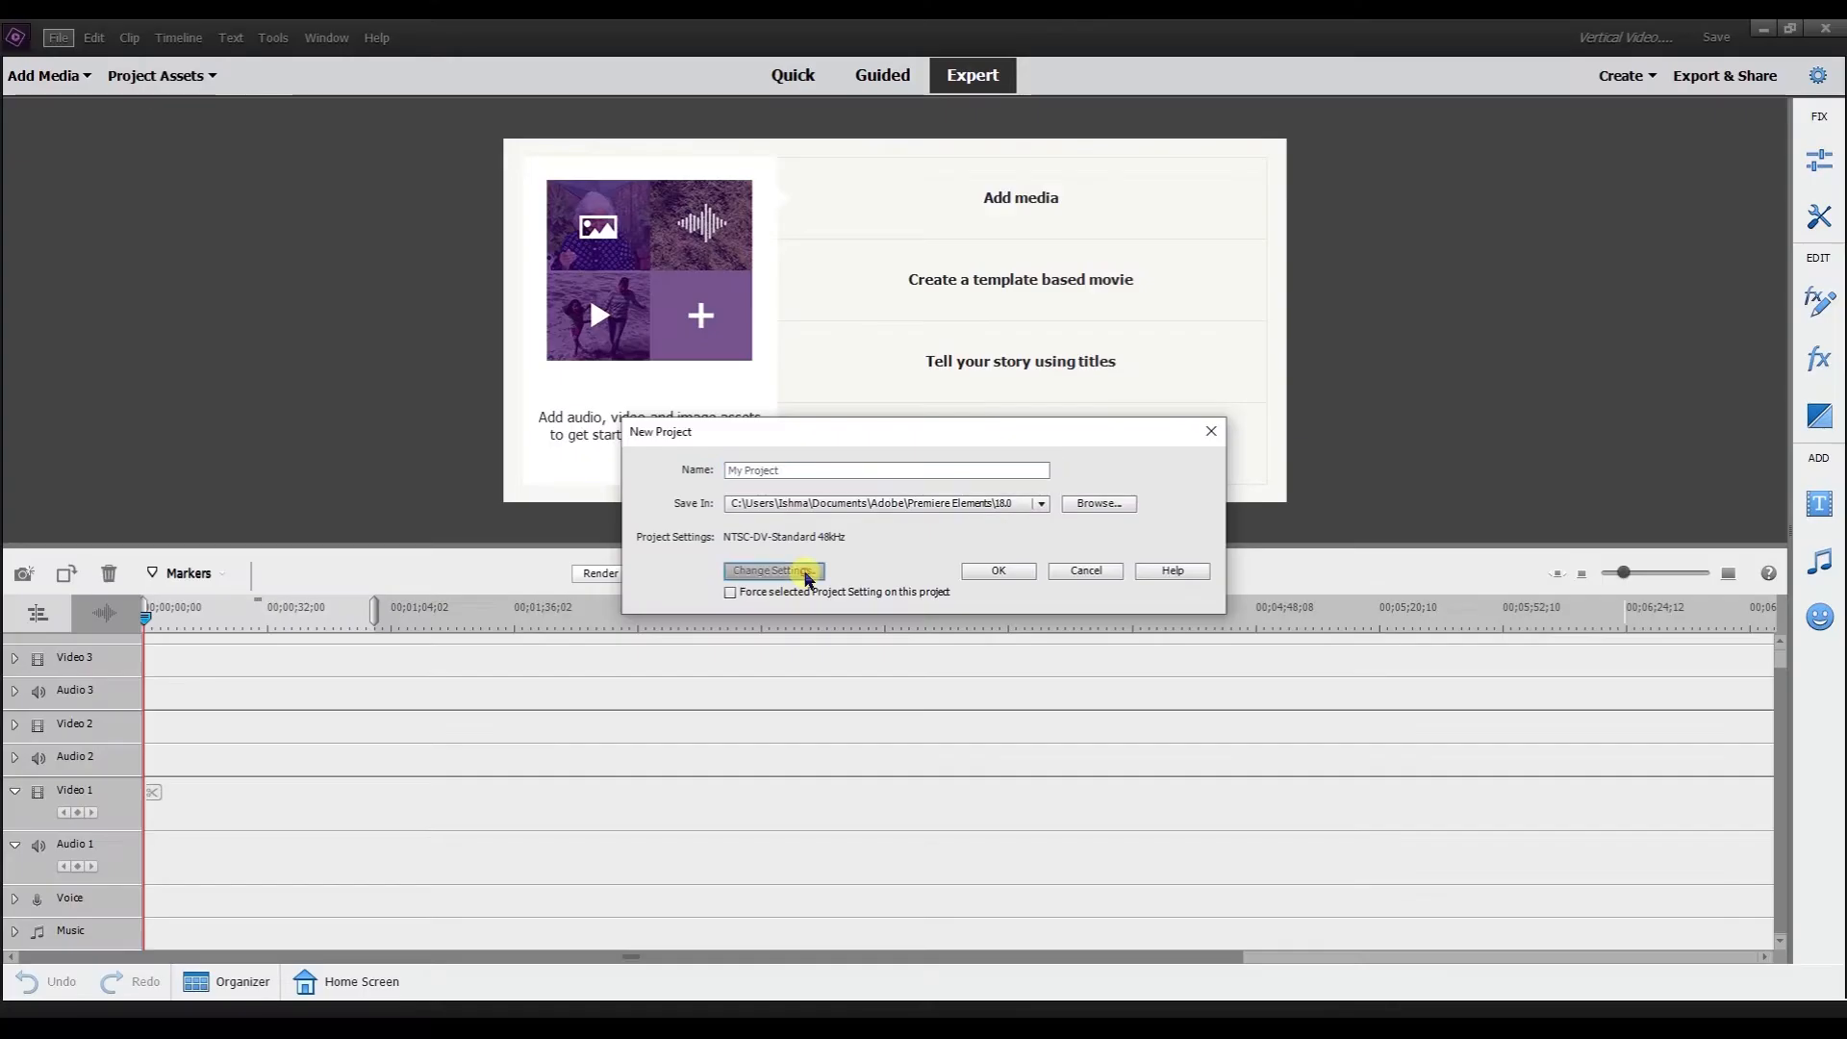
{"action": "left_click", "coordinate": [728, 617]}
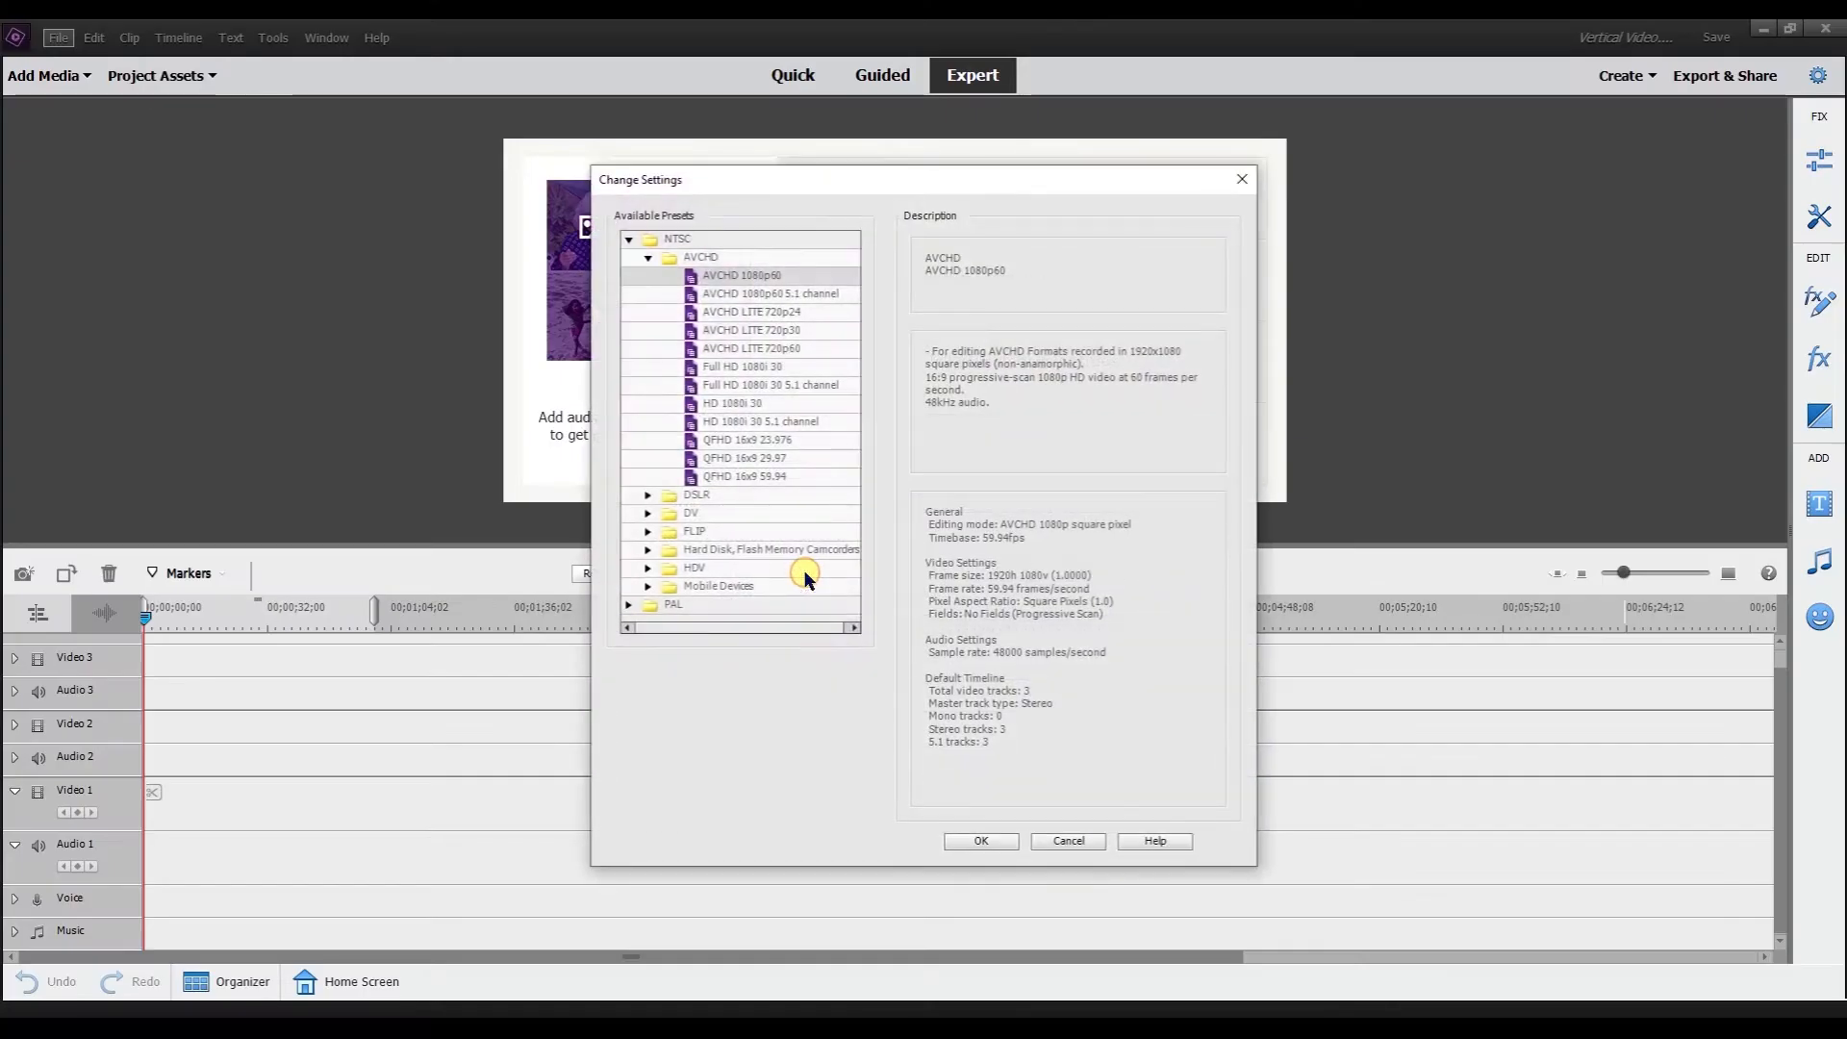
{"action": "left_click", "coordinate": [647, 258]}
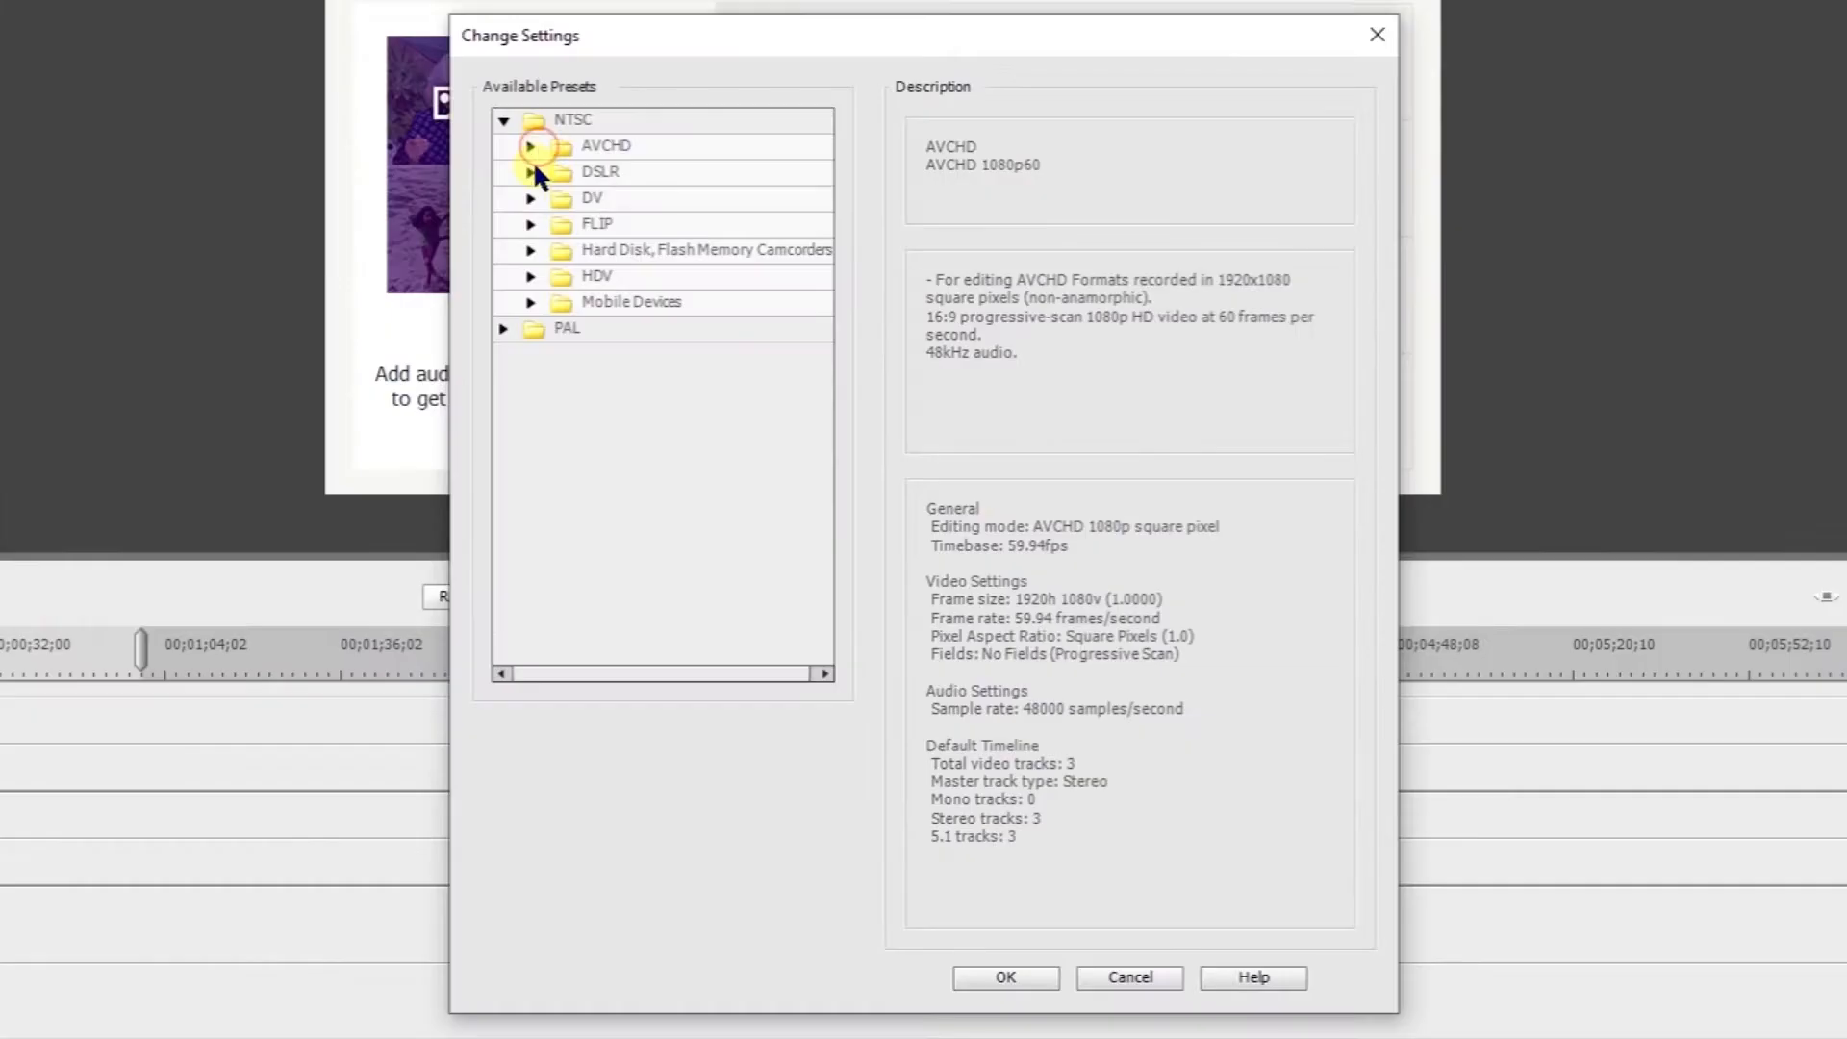
{"action": "left_click", "coordinate": [531, 173]}
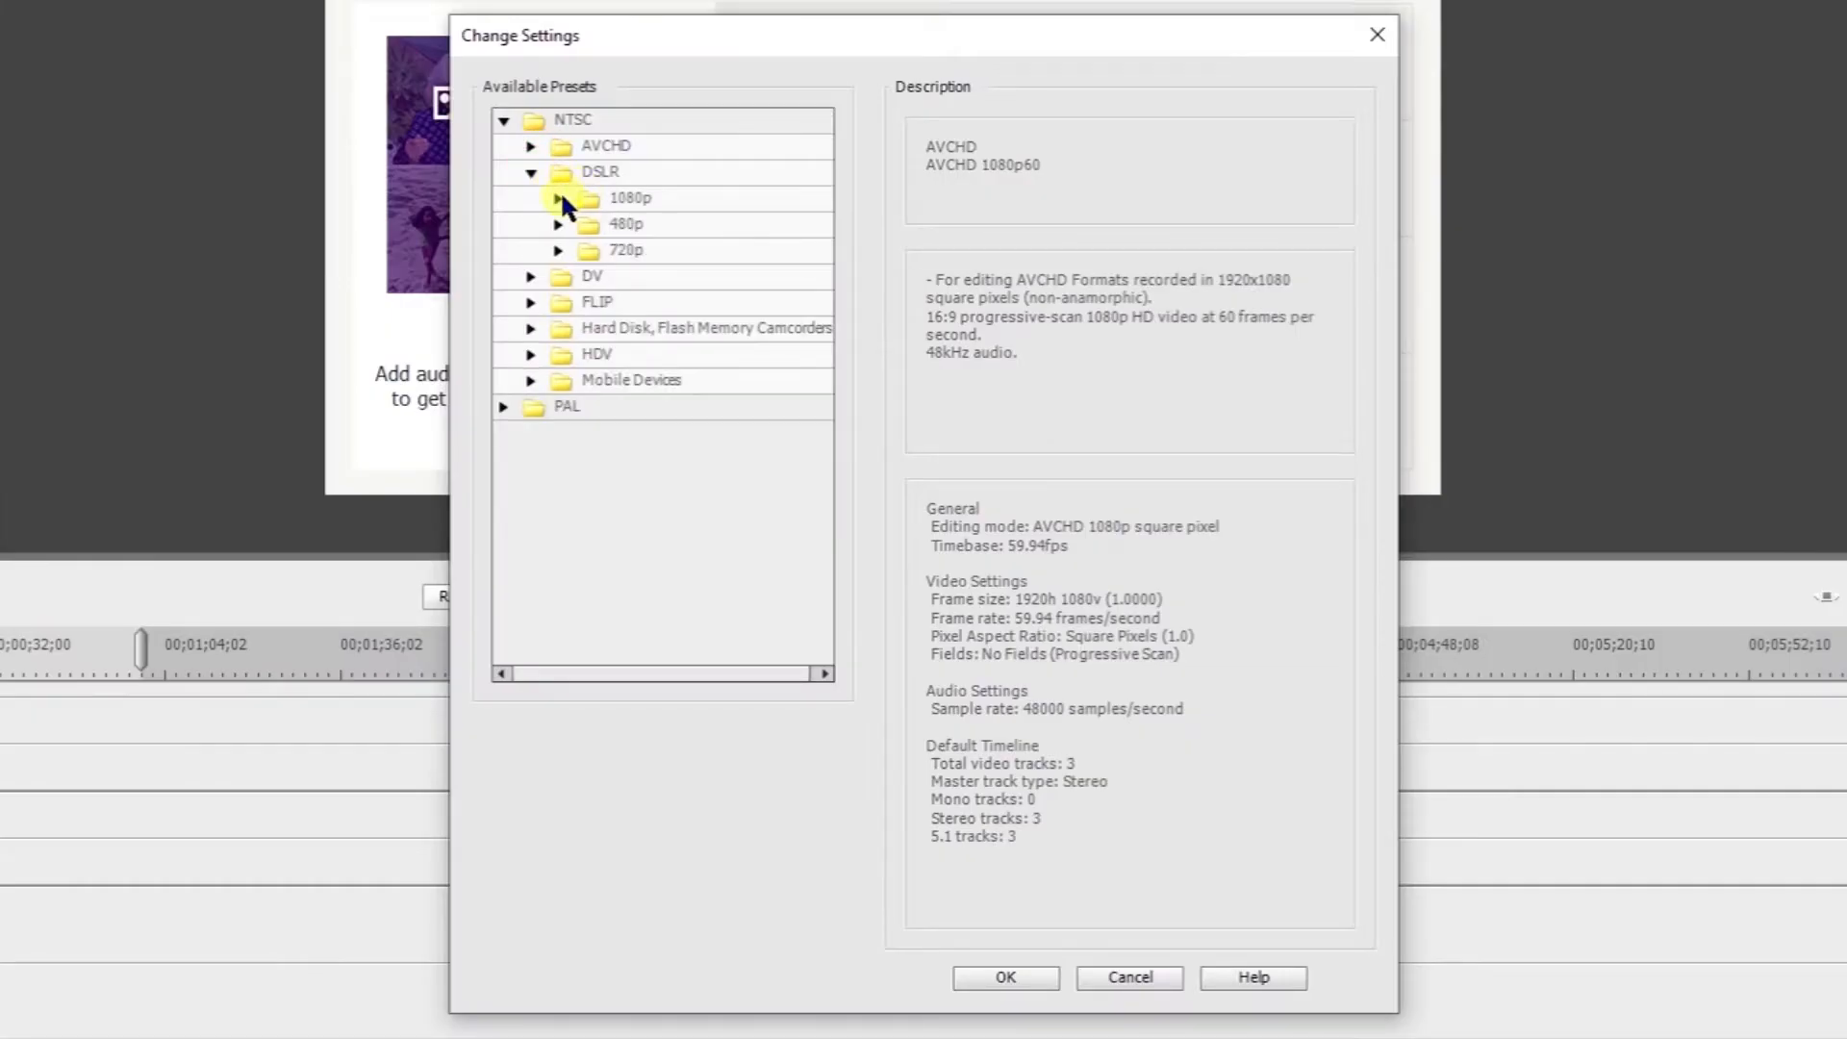
{"action": "left_click", "coordinate": [559, 198]}
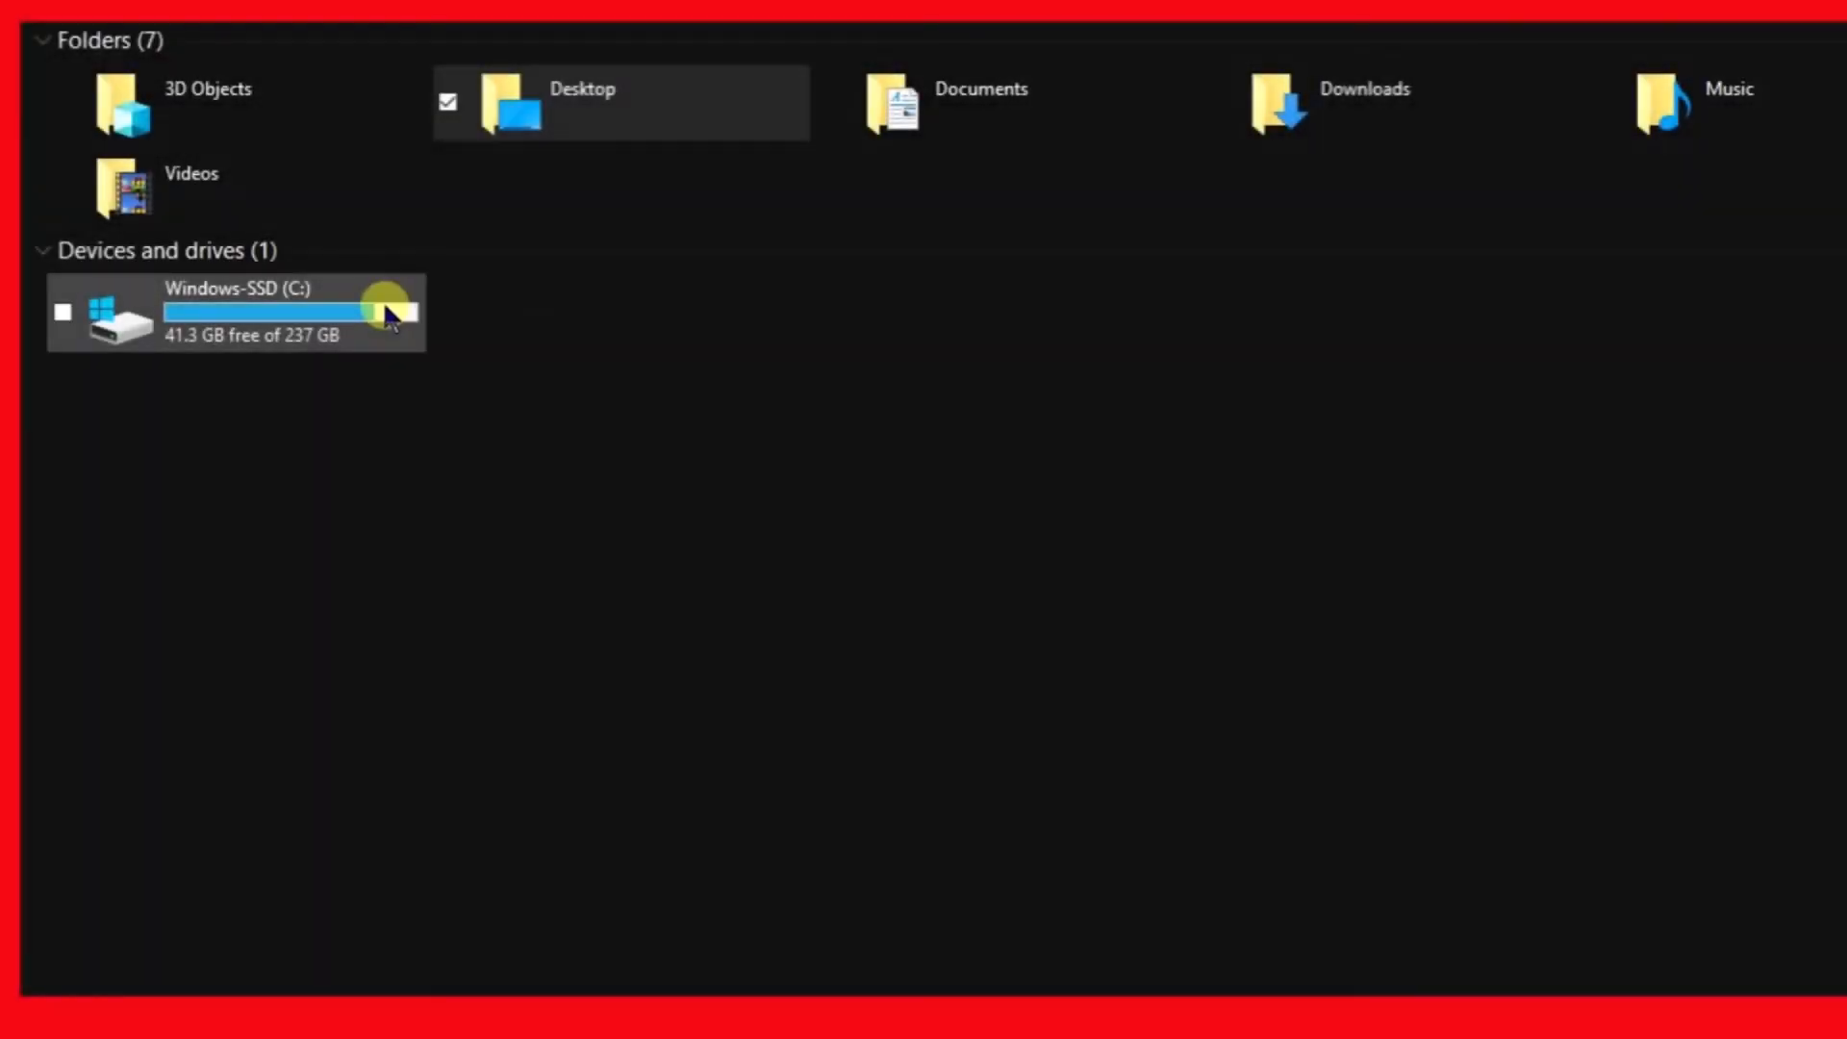
In File Explorer, open C:\Program Files\Adobe\Adobe Premiere Elements 2020\Settings\SequencePresets\NTSC\DSLR\1080p
{"action": "double_click", "coordinate": [385, 312]}
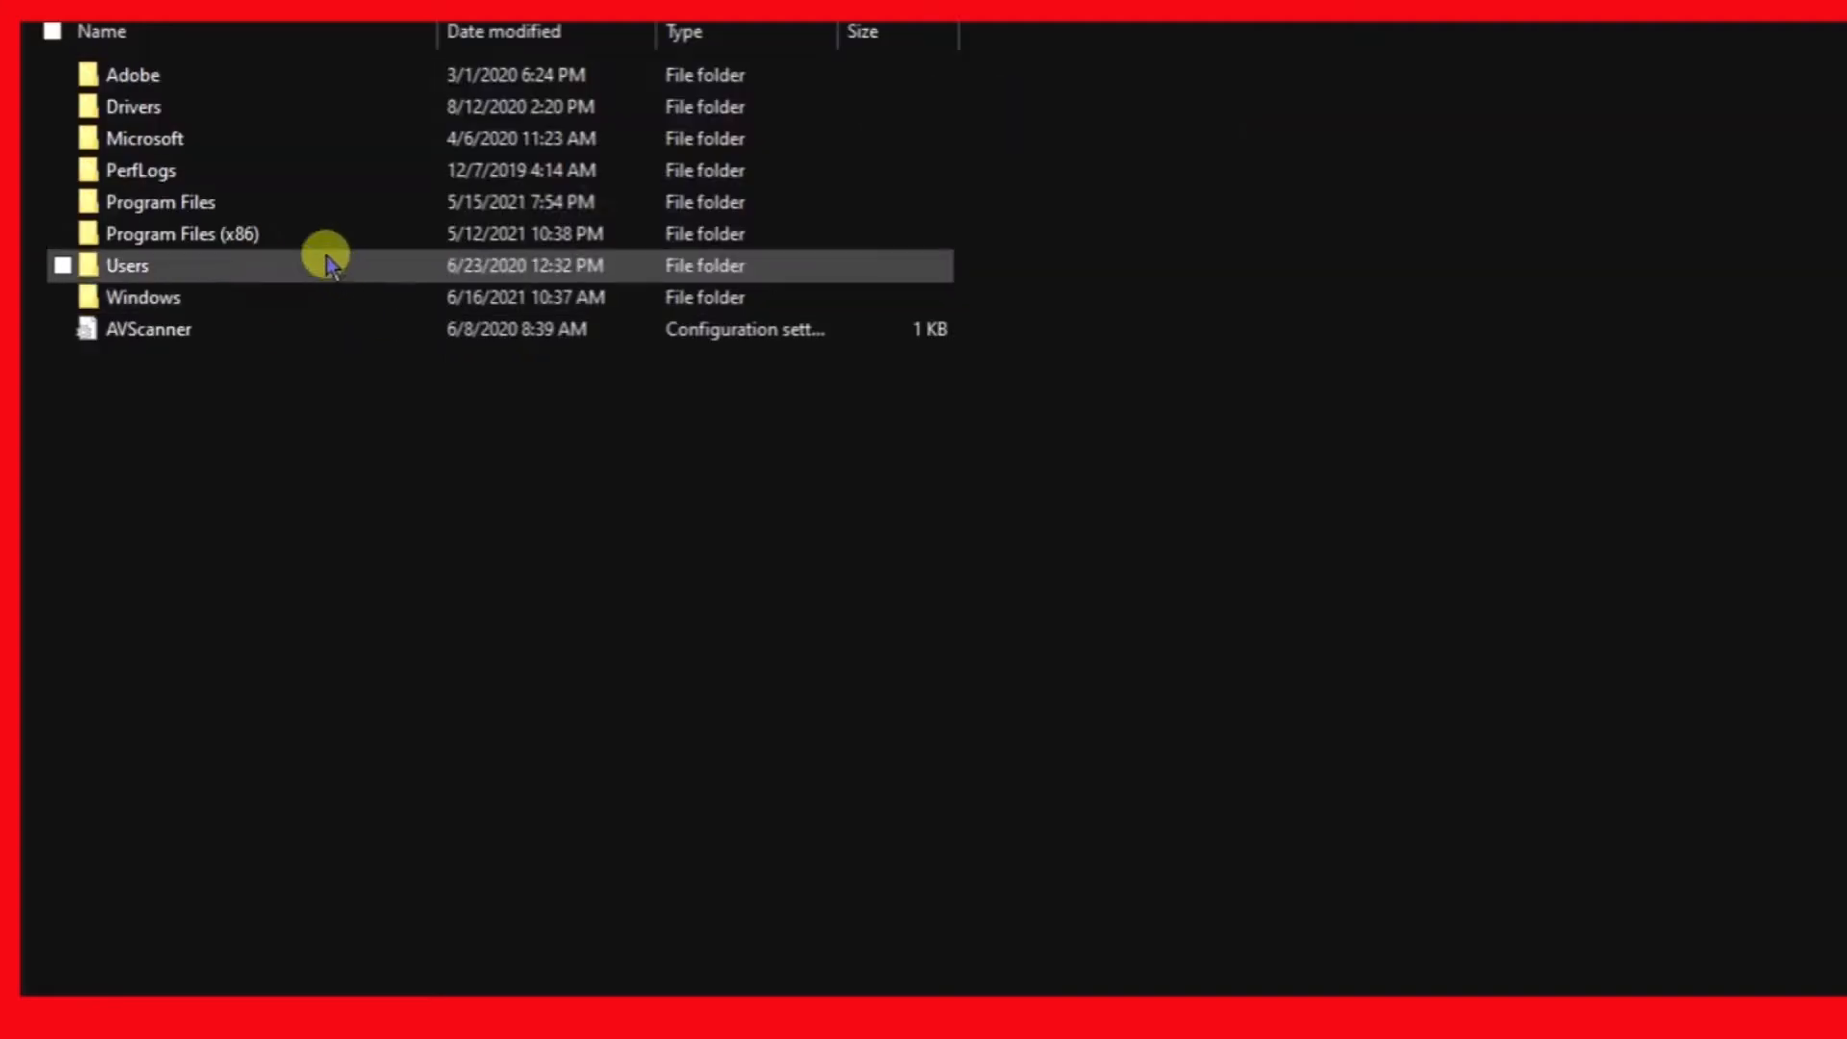
{"action": "double_click", "coordinate": [313, 197]}
{"action": "double_click", "coordinate": [166, 583]}
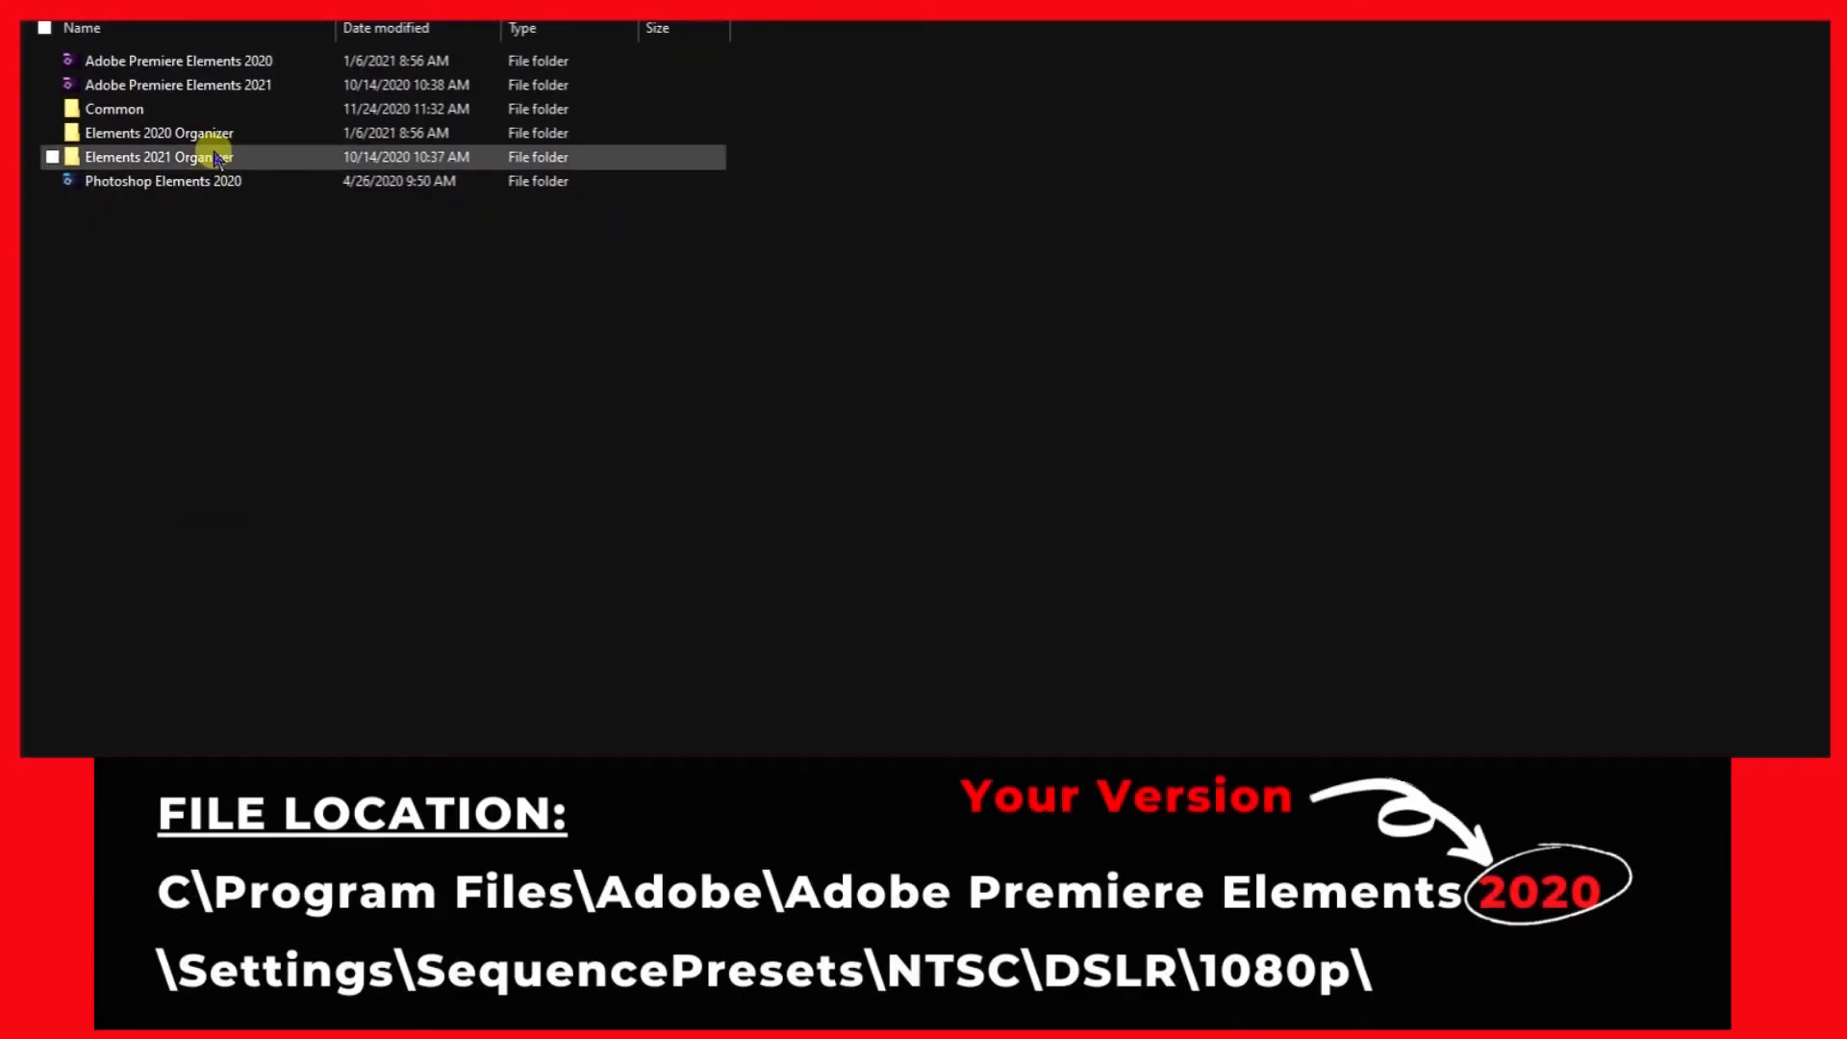
{"action": "double_click", "coordinate": [231, 59]}
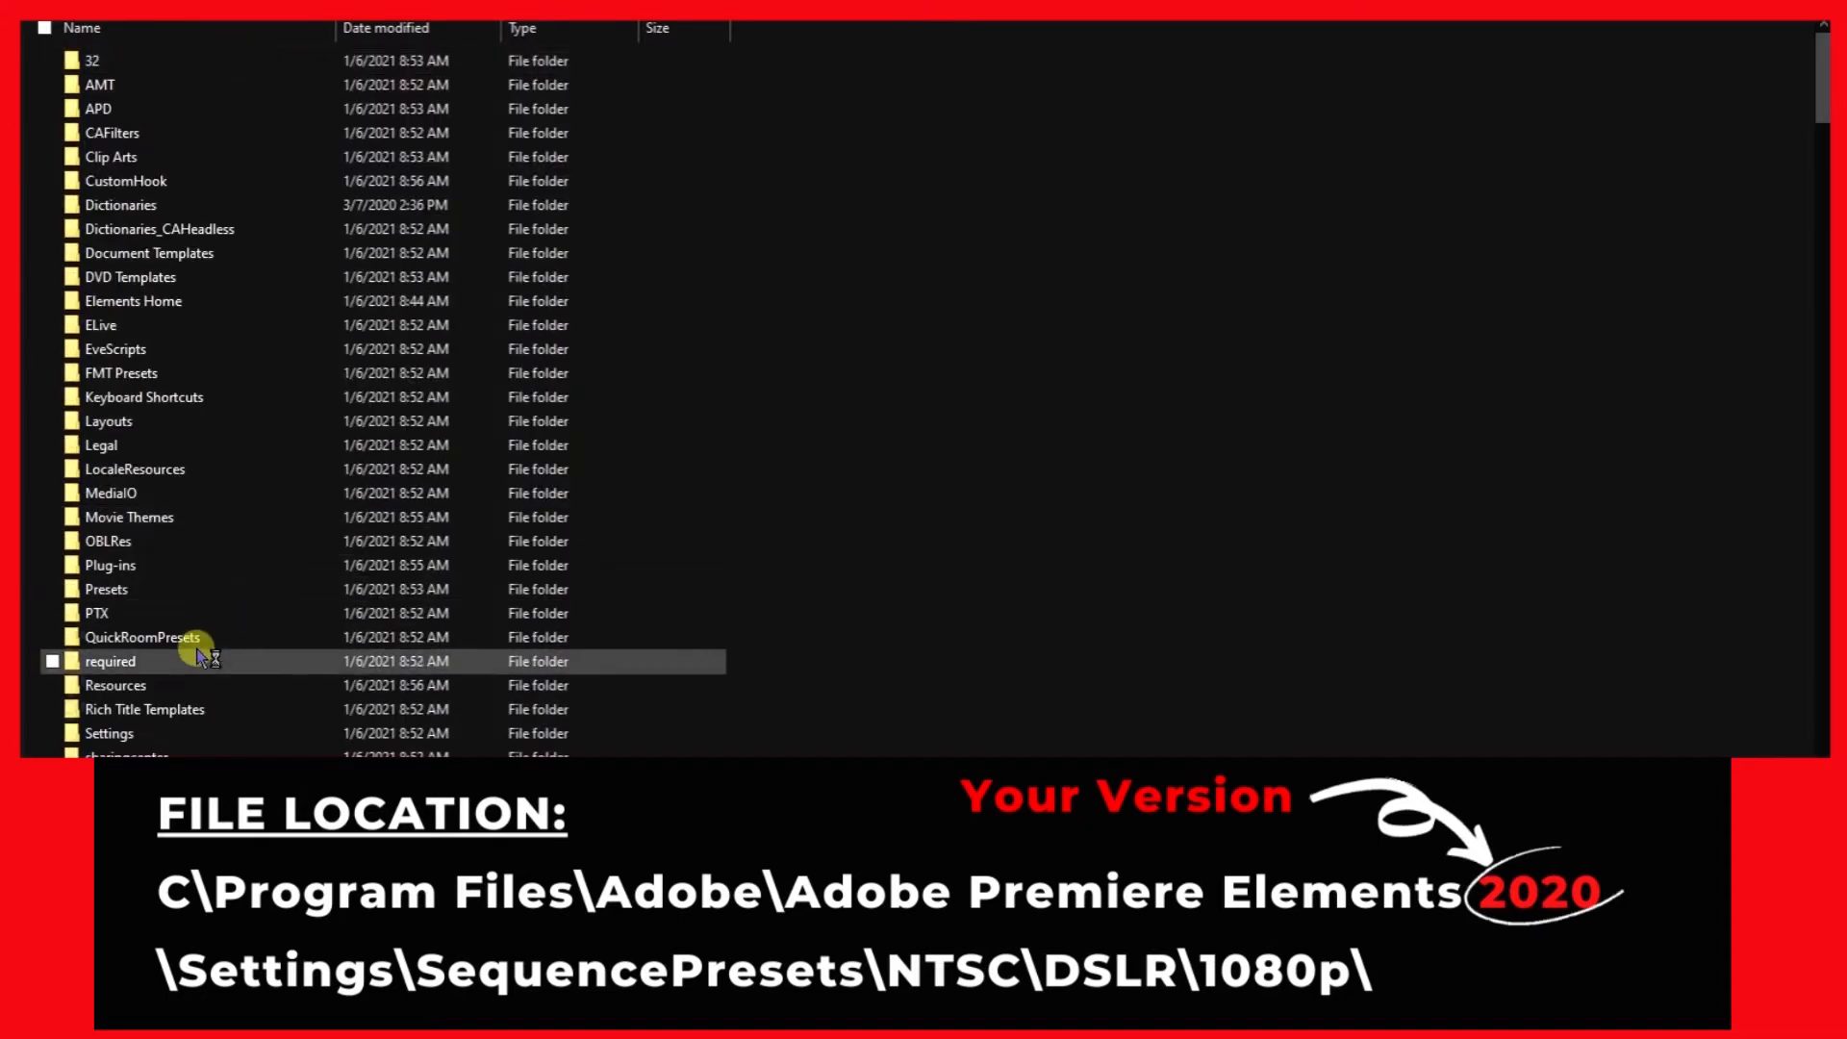
{"action": "double_click", "coordinate": [183, 733]}
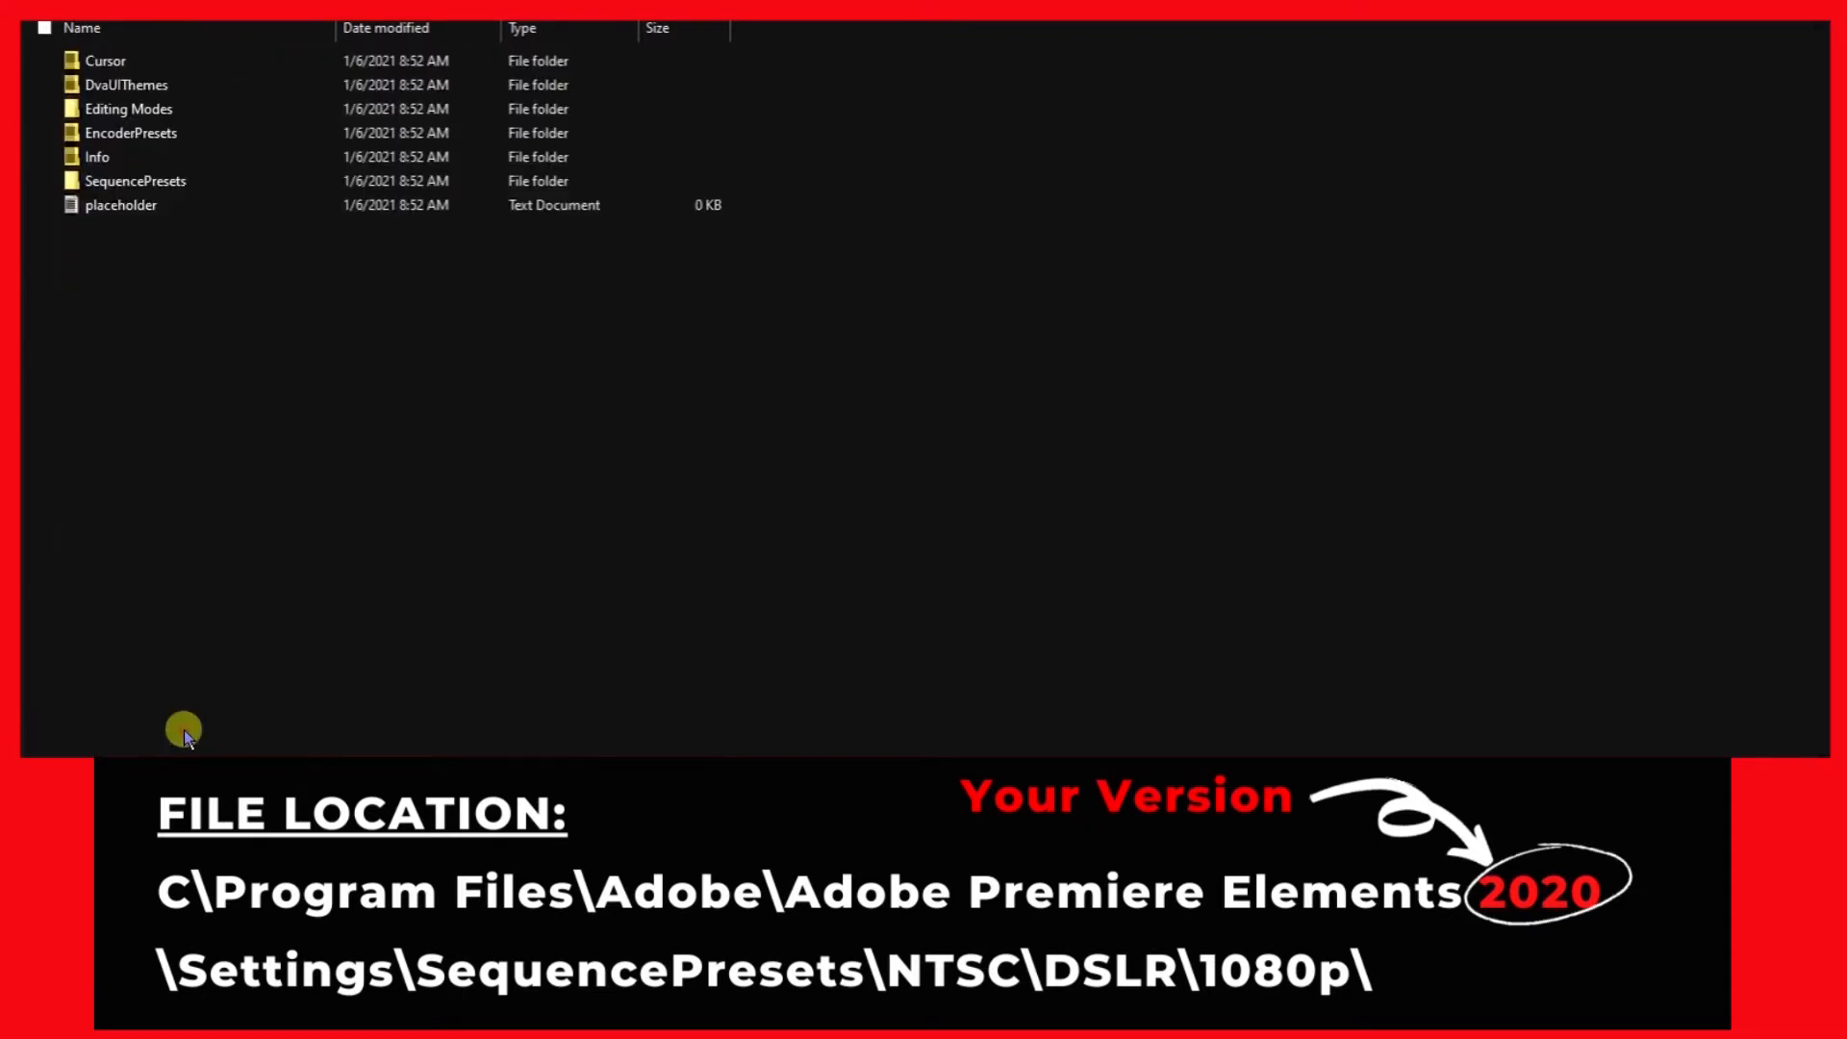
{"action": "double_click", "coordinate": [248, 186]}
{"action": "double_click", "coordinate": [211, 61]}
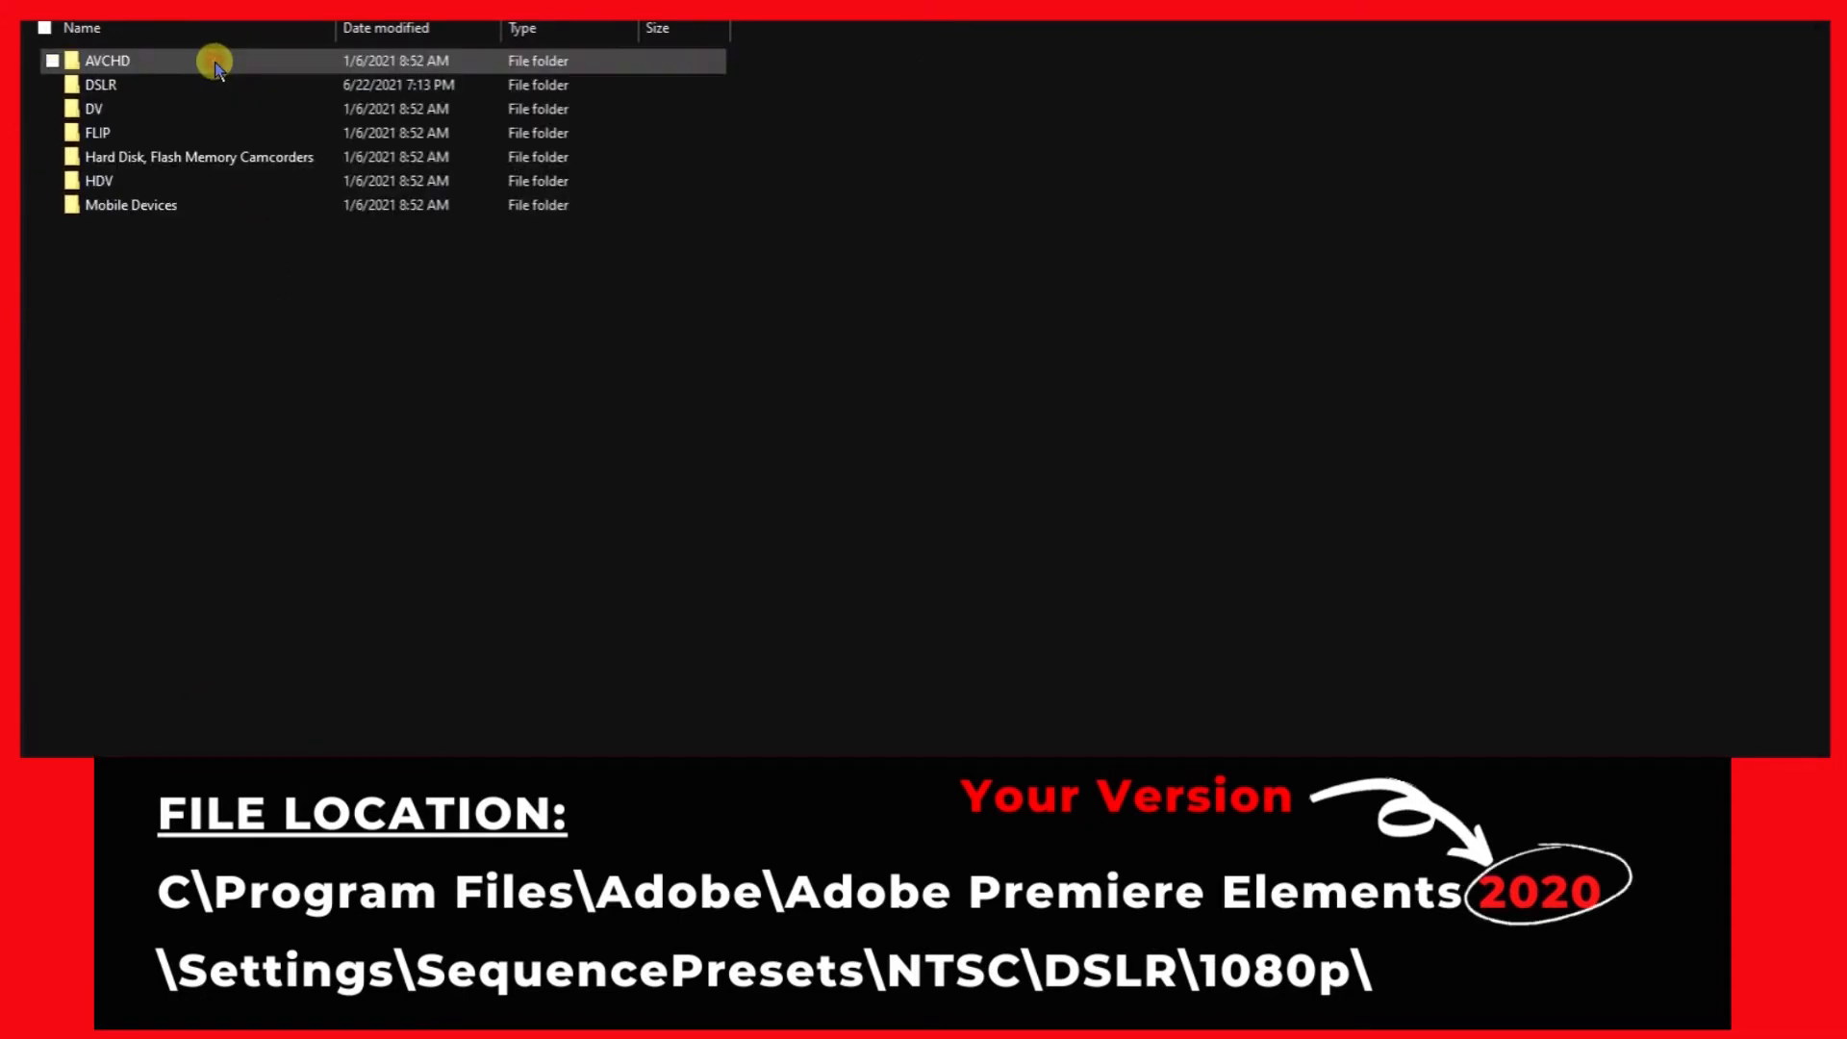
{"action": "double_click", "coordinate": [212, 85]}
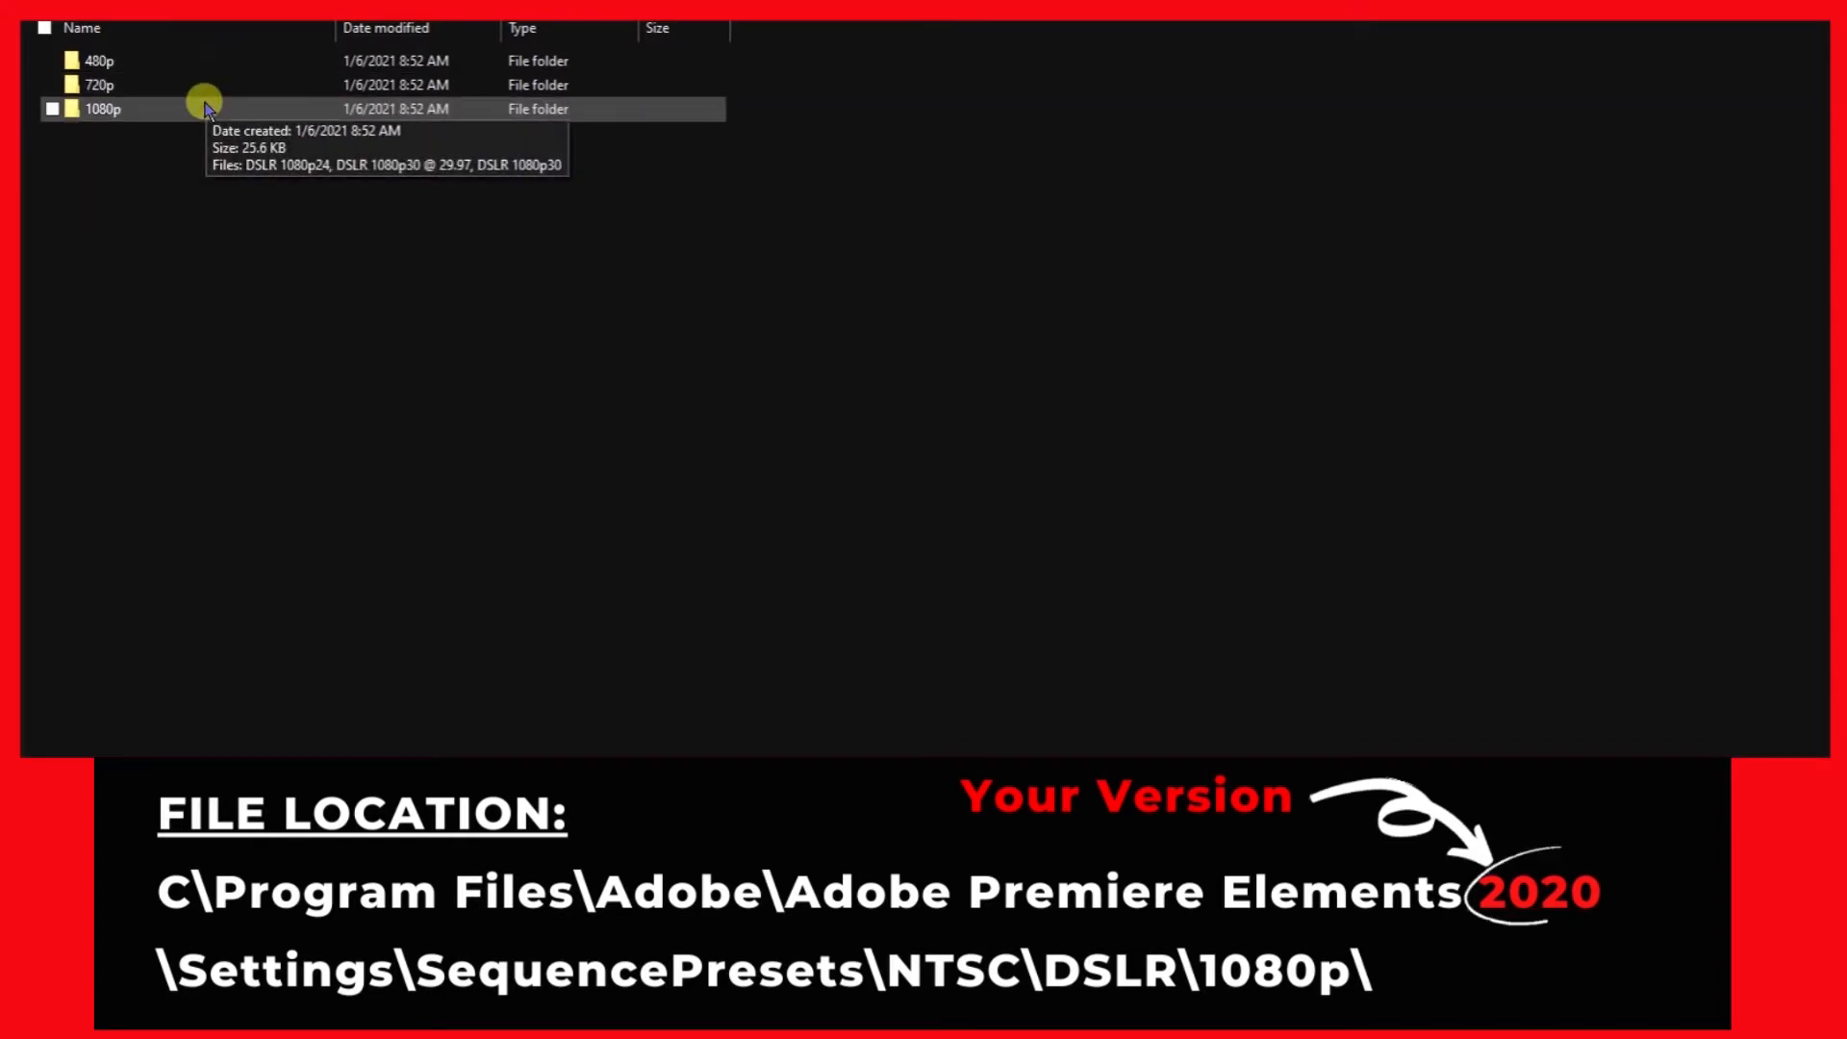
{"action": "double_click", "coordinate": [206, 107]}
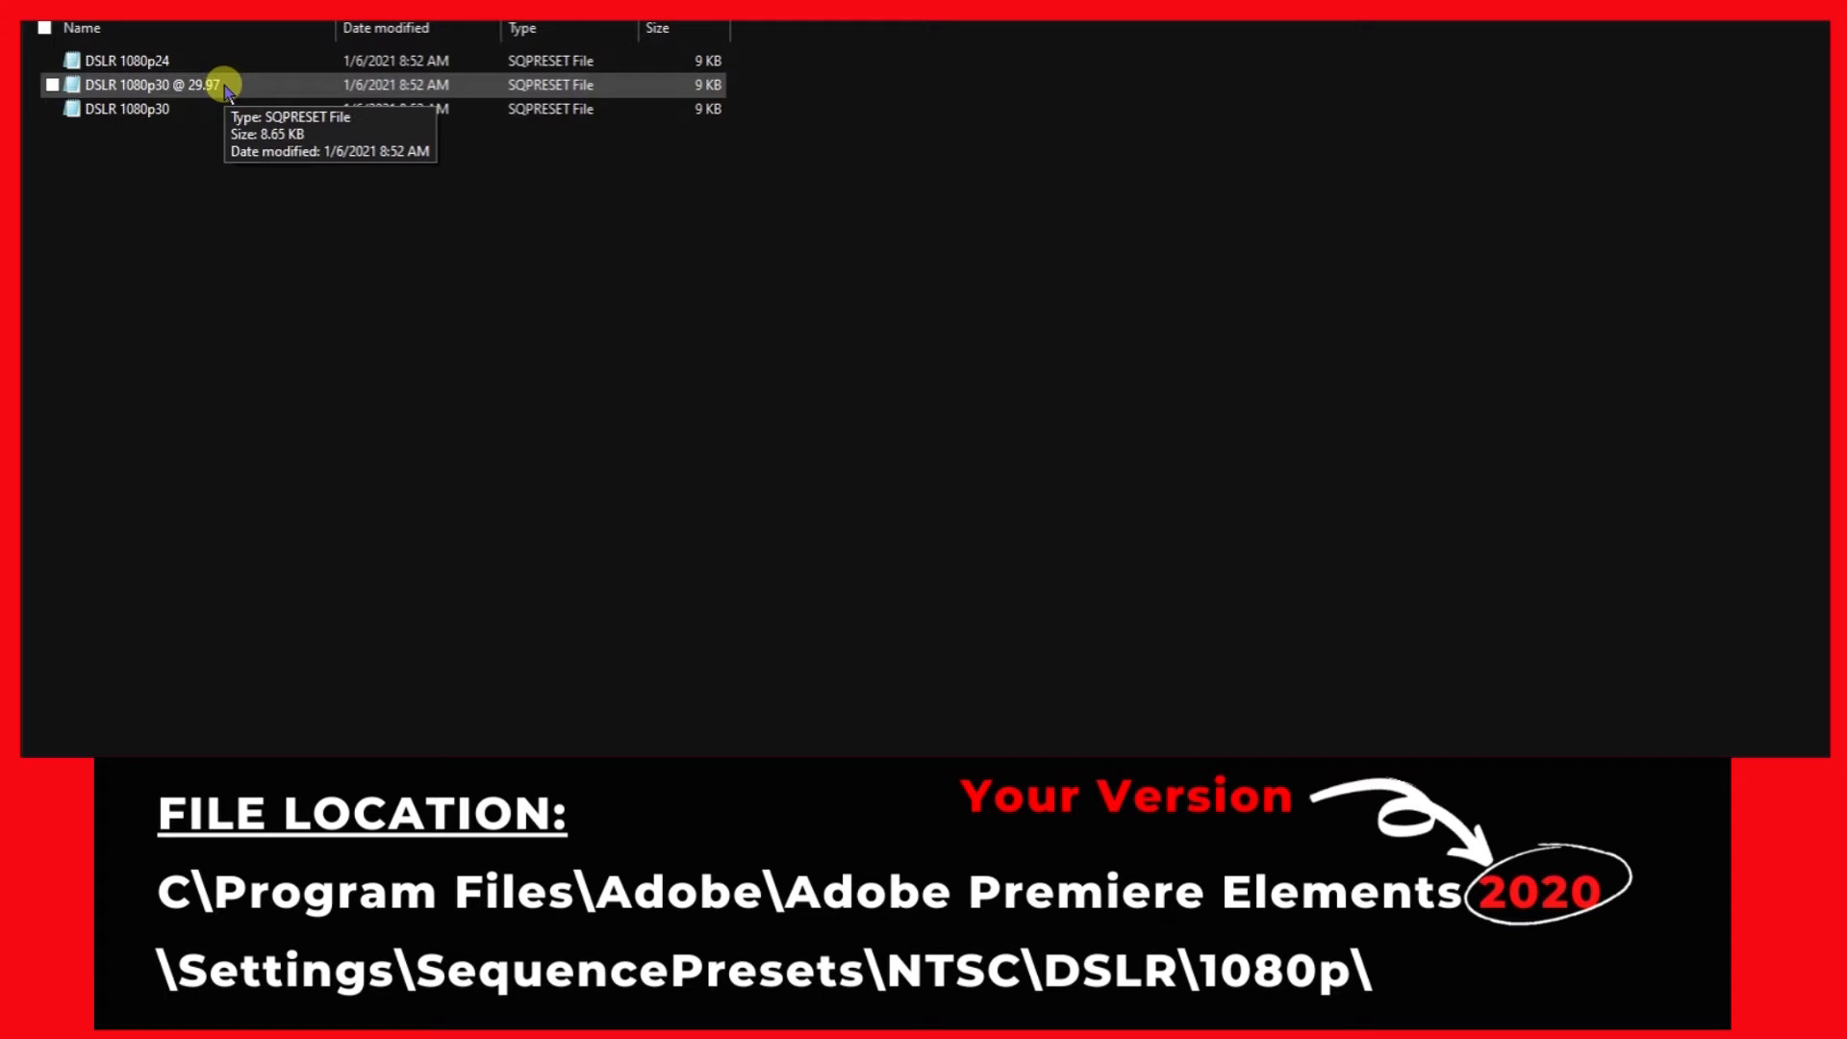
Copy the DSLR 1080p30 @ 29.97 preset file from the 1080p folder
{"action": "left_click", "coordinate": [654, 87]}
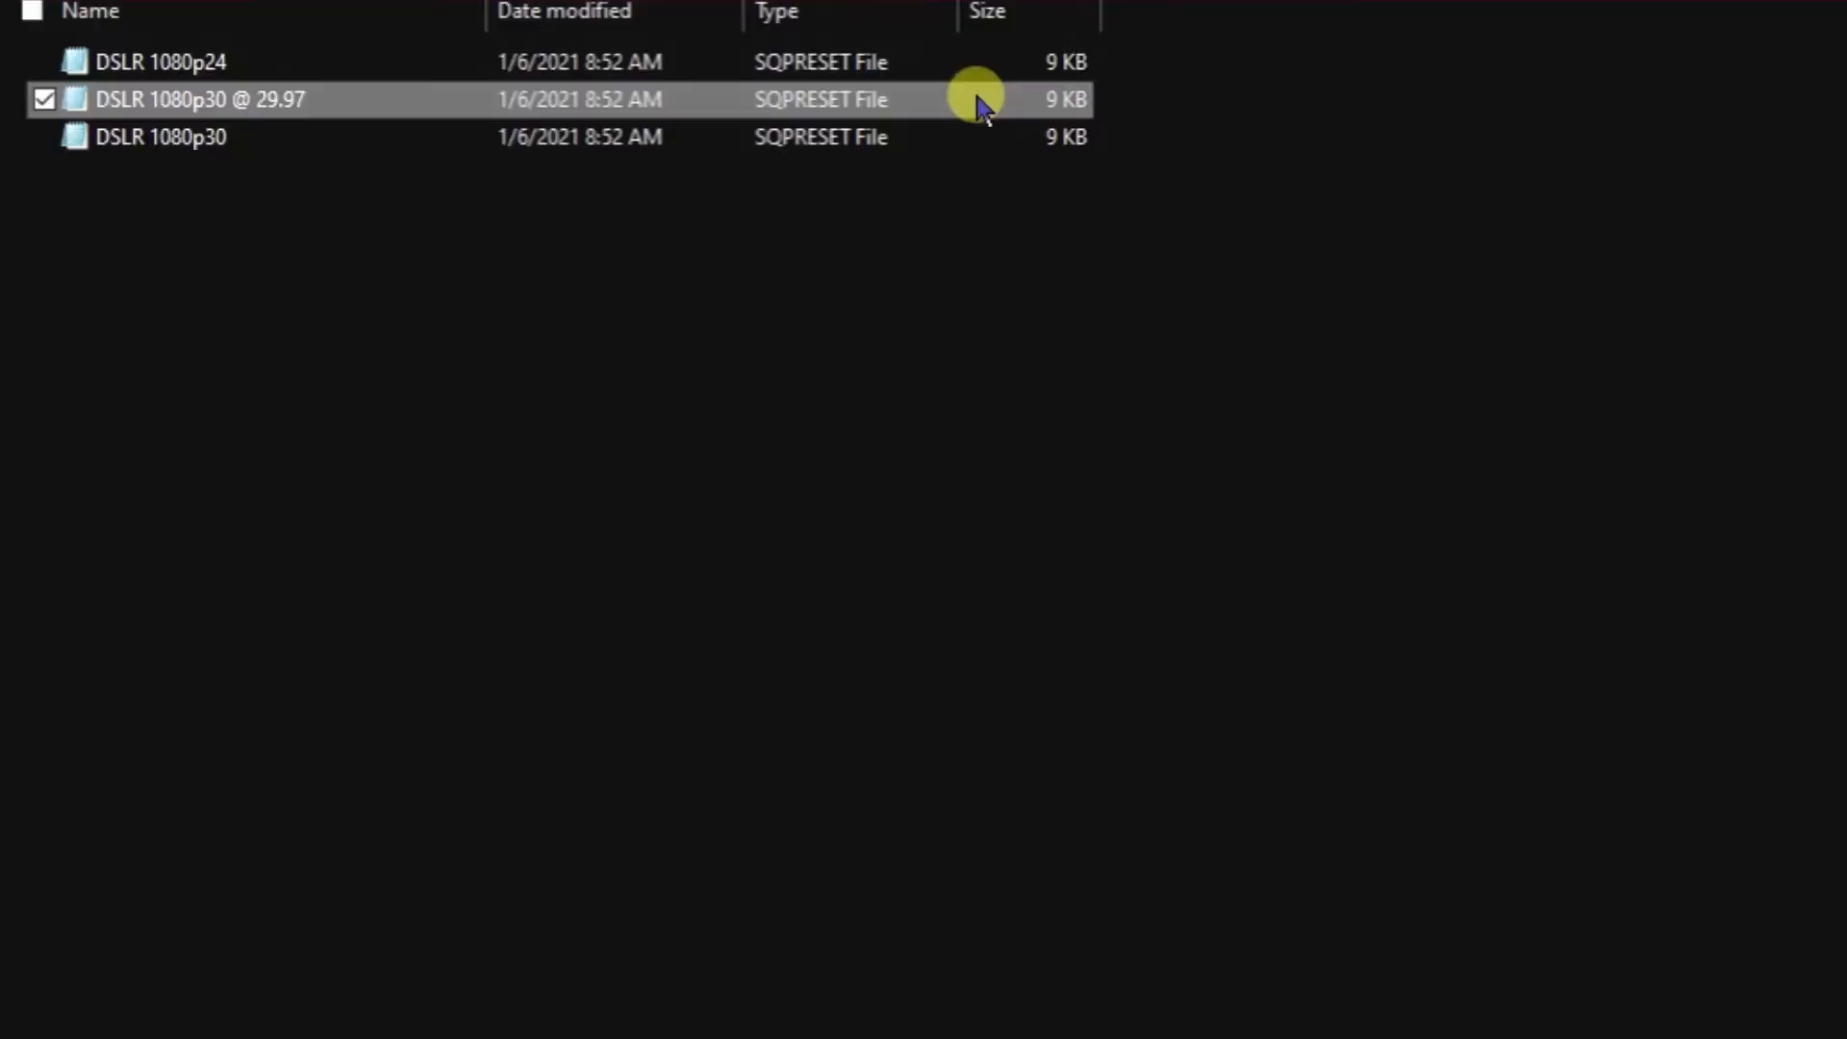
{"action": "right_click", "coordinate": [978, 101]}
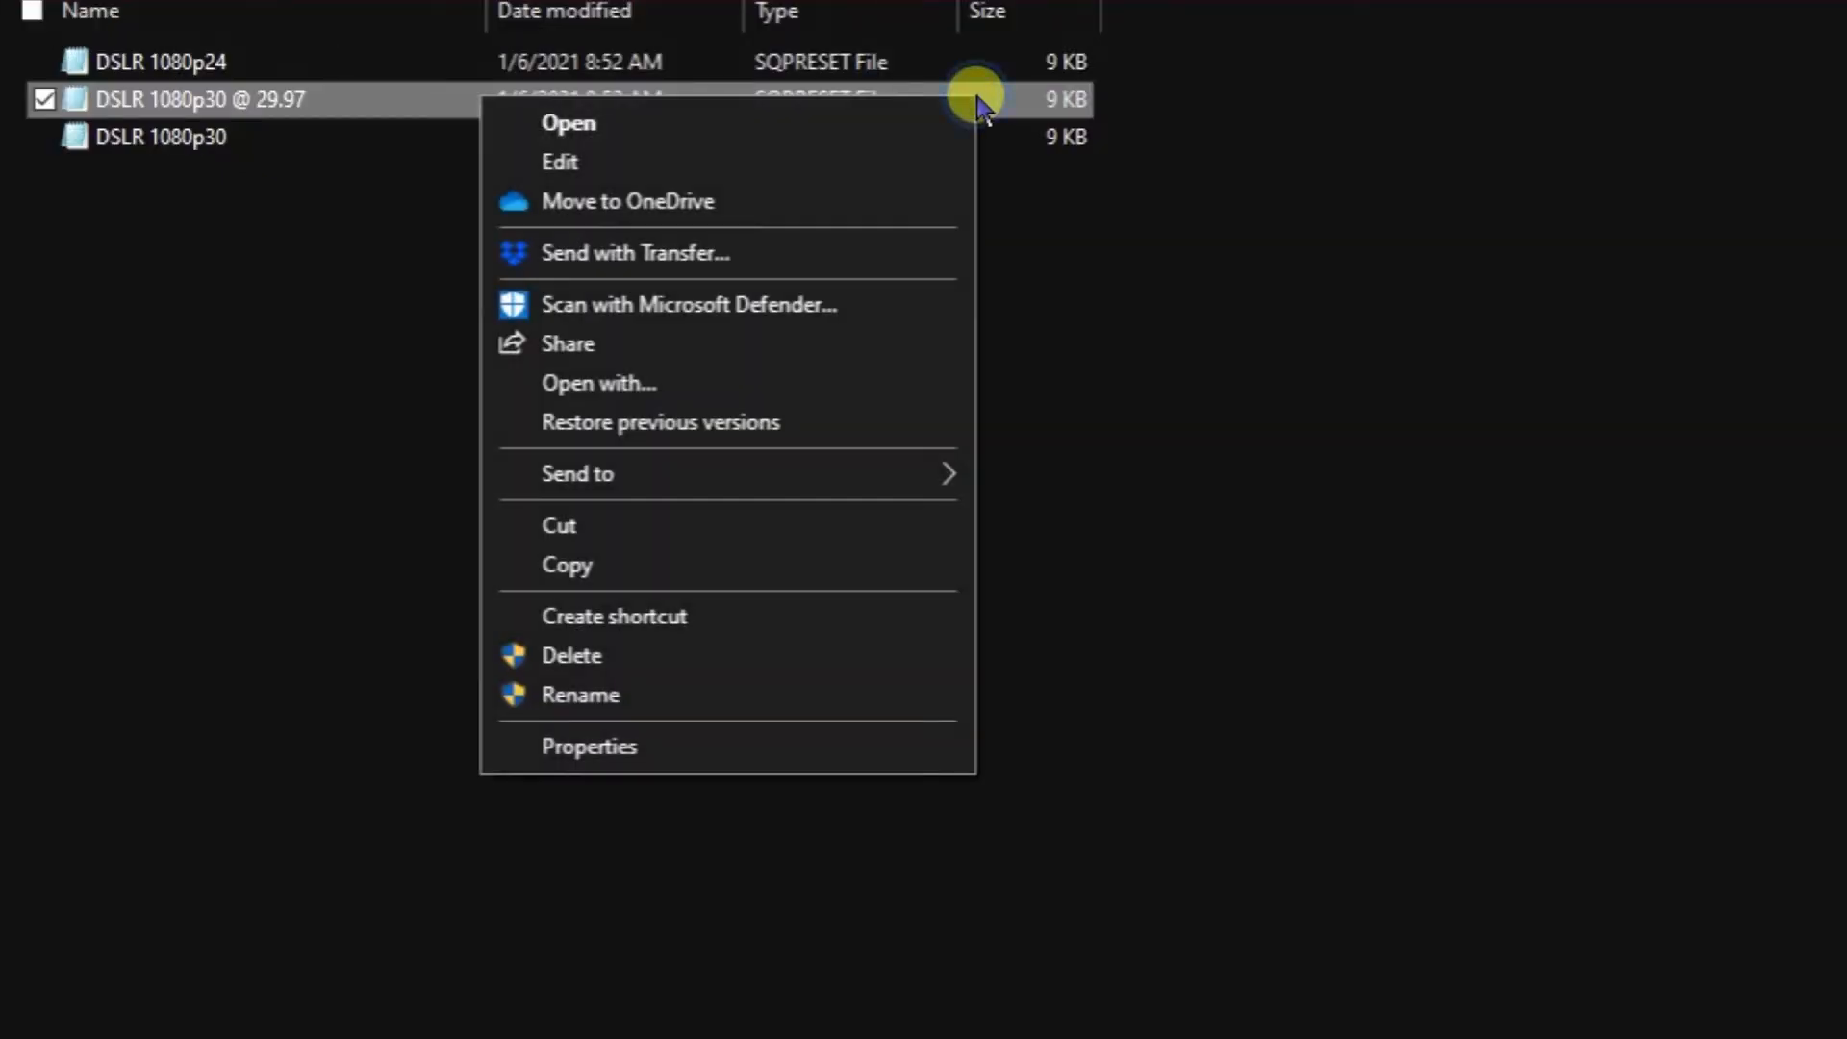
{"action": "left_click", "coordinate": [680, 566]}
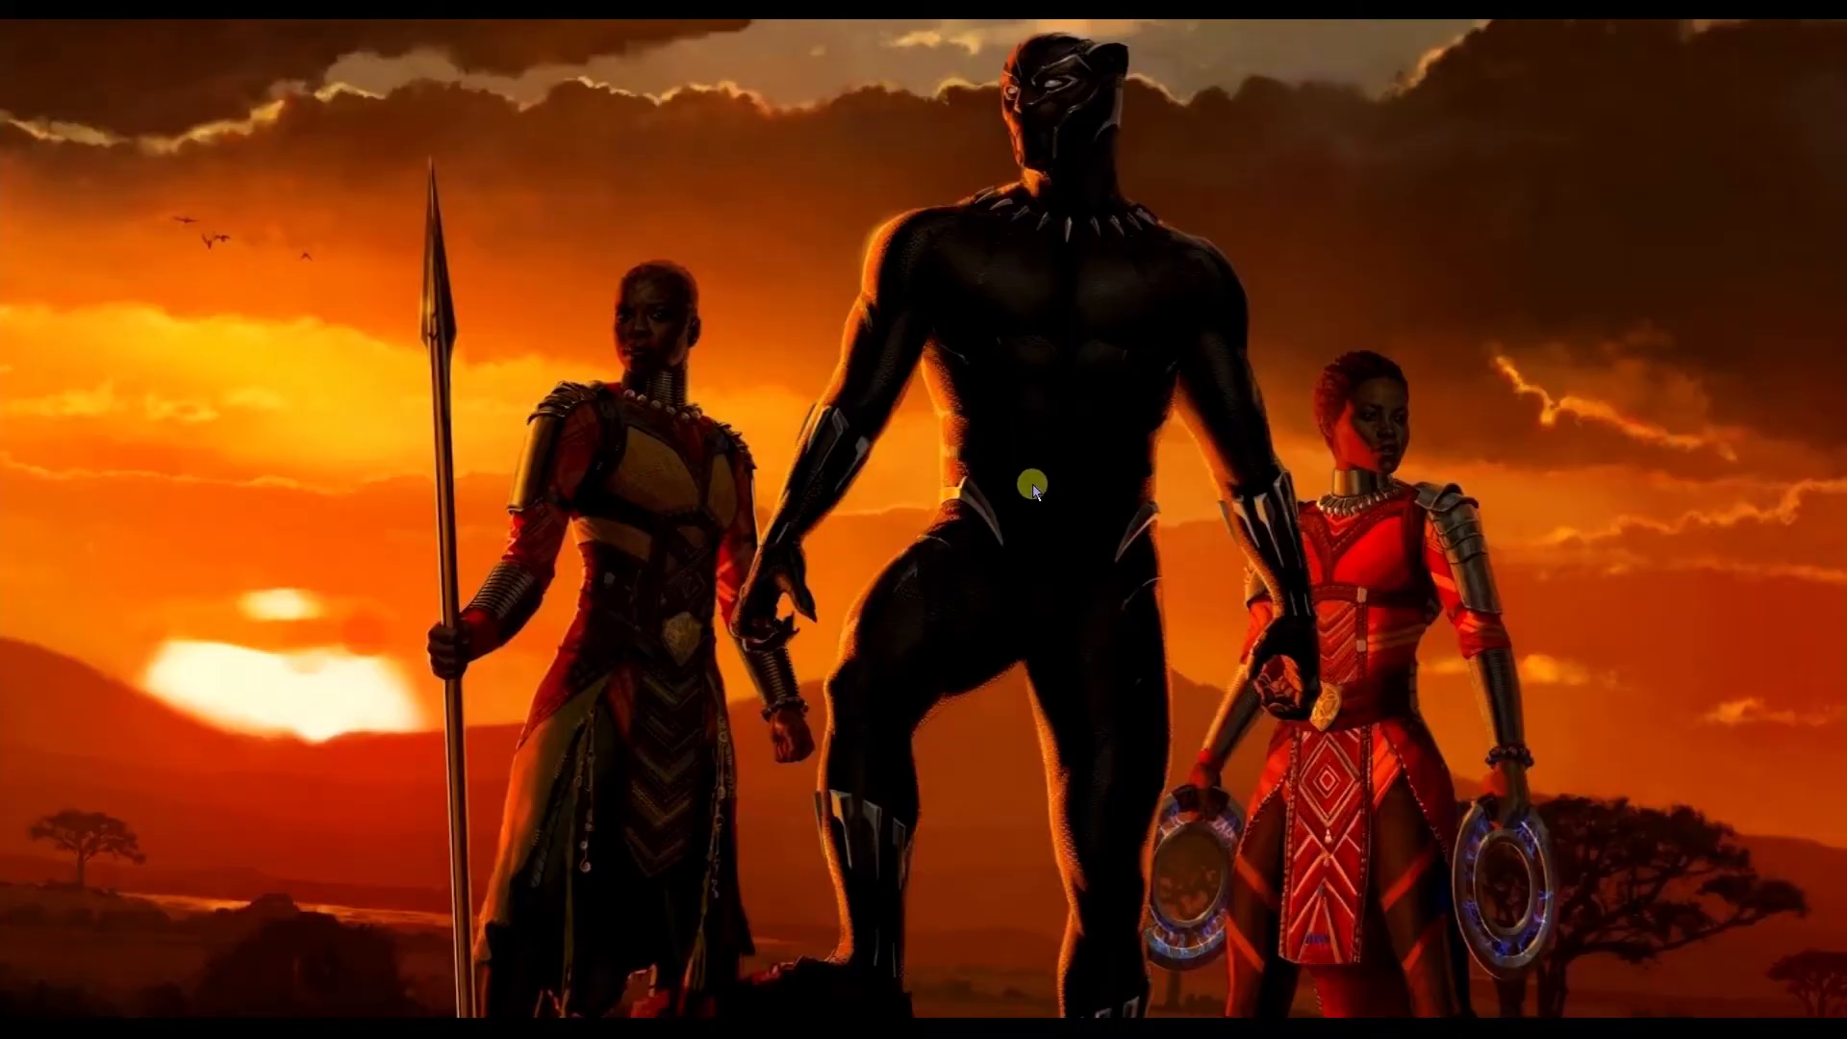
Create a desktop folder named 1920P and paste the copied preset file into it
{"action": "right_click", "coordinate": [860, 456]}
{"action": "mouse_move", "coordinate": [743, 664]}
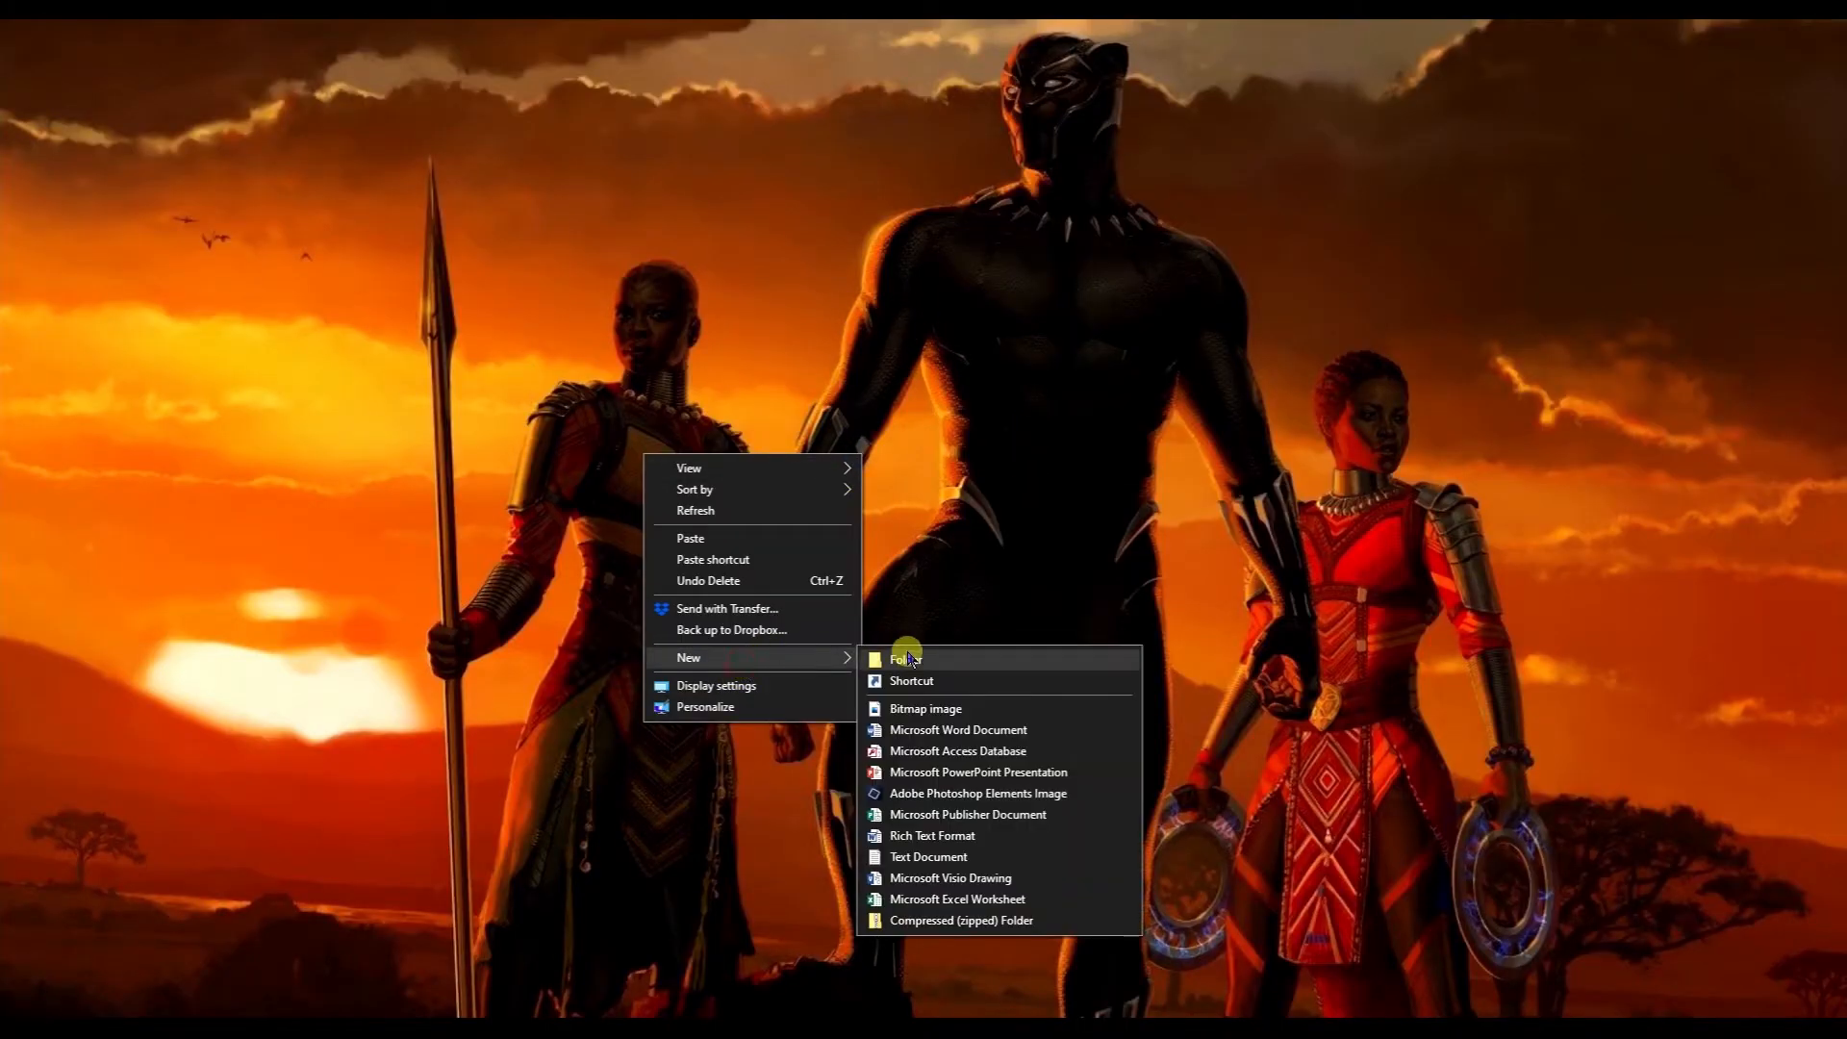
{"action": "left_click", "coordinate": [886, 647]}
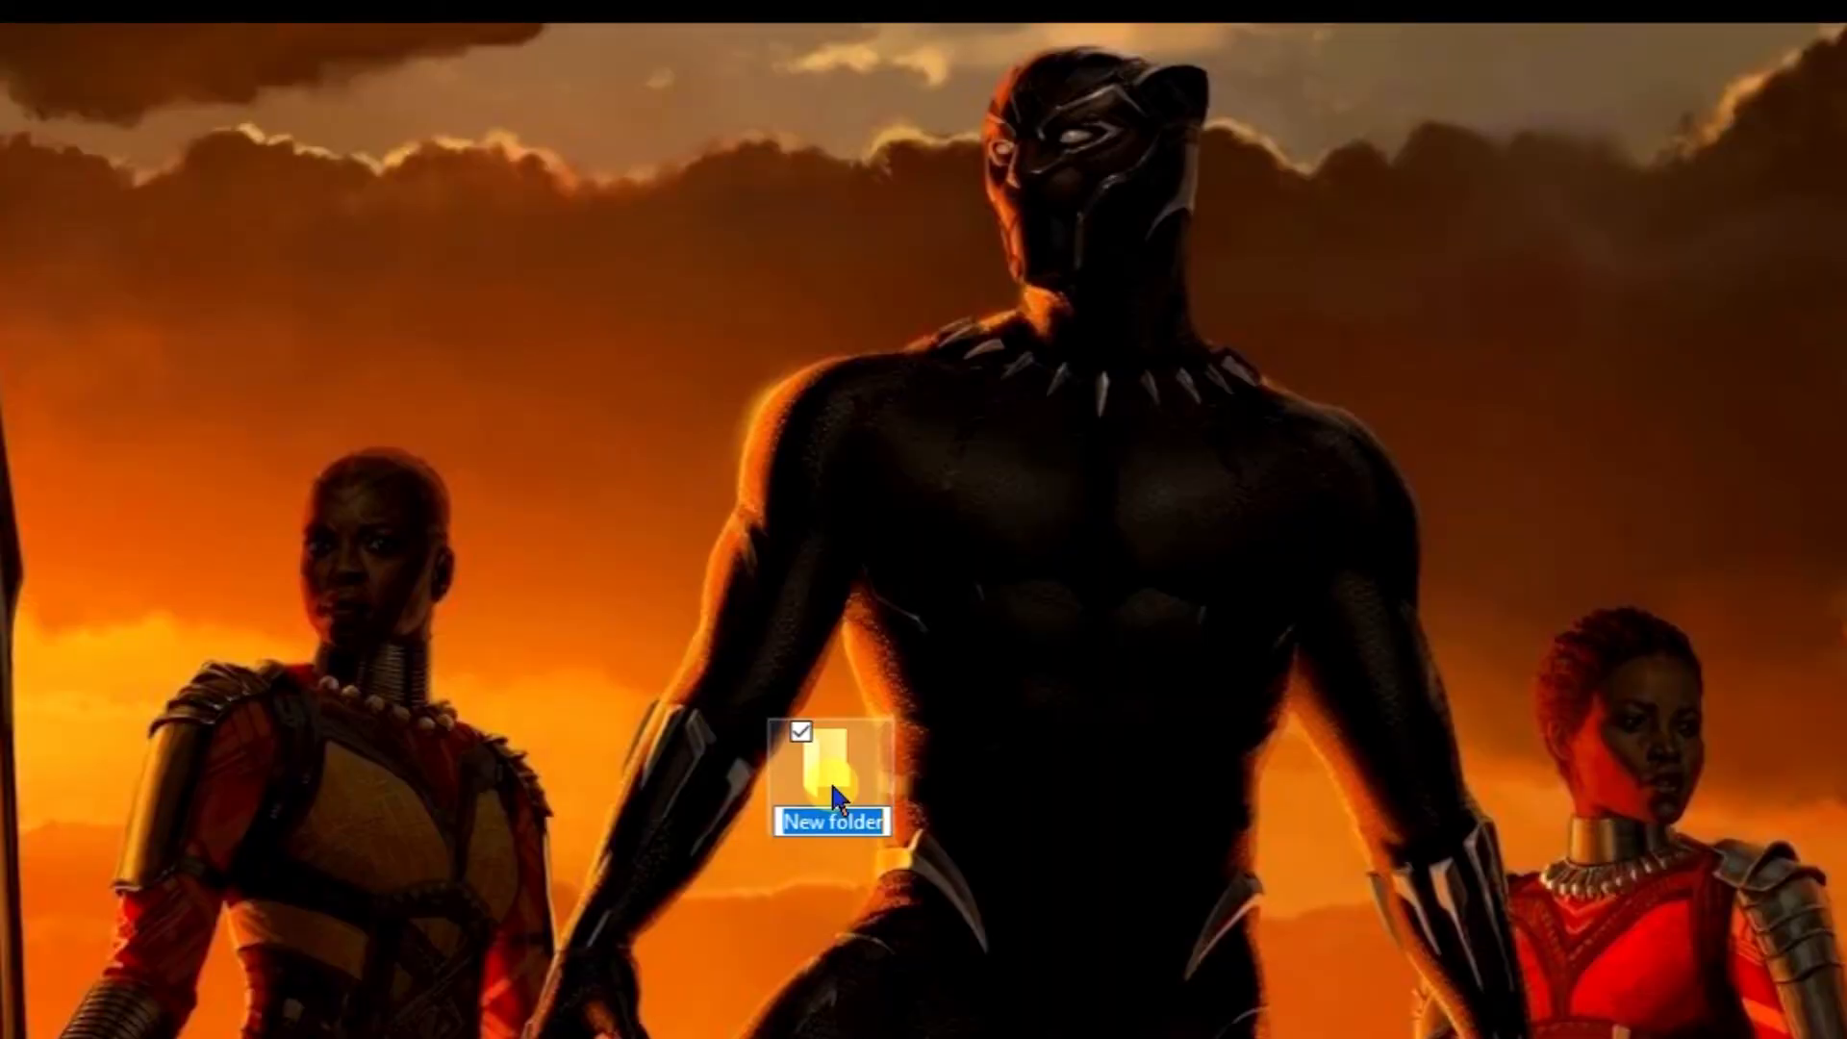
{"action": "type", "text": "1920"}
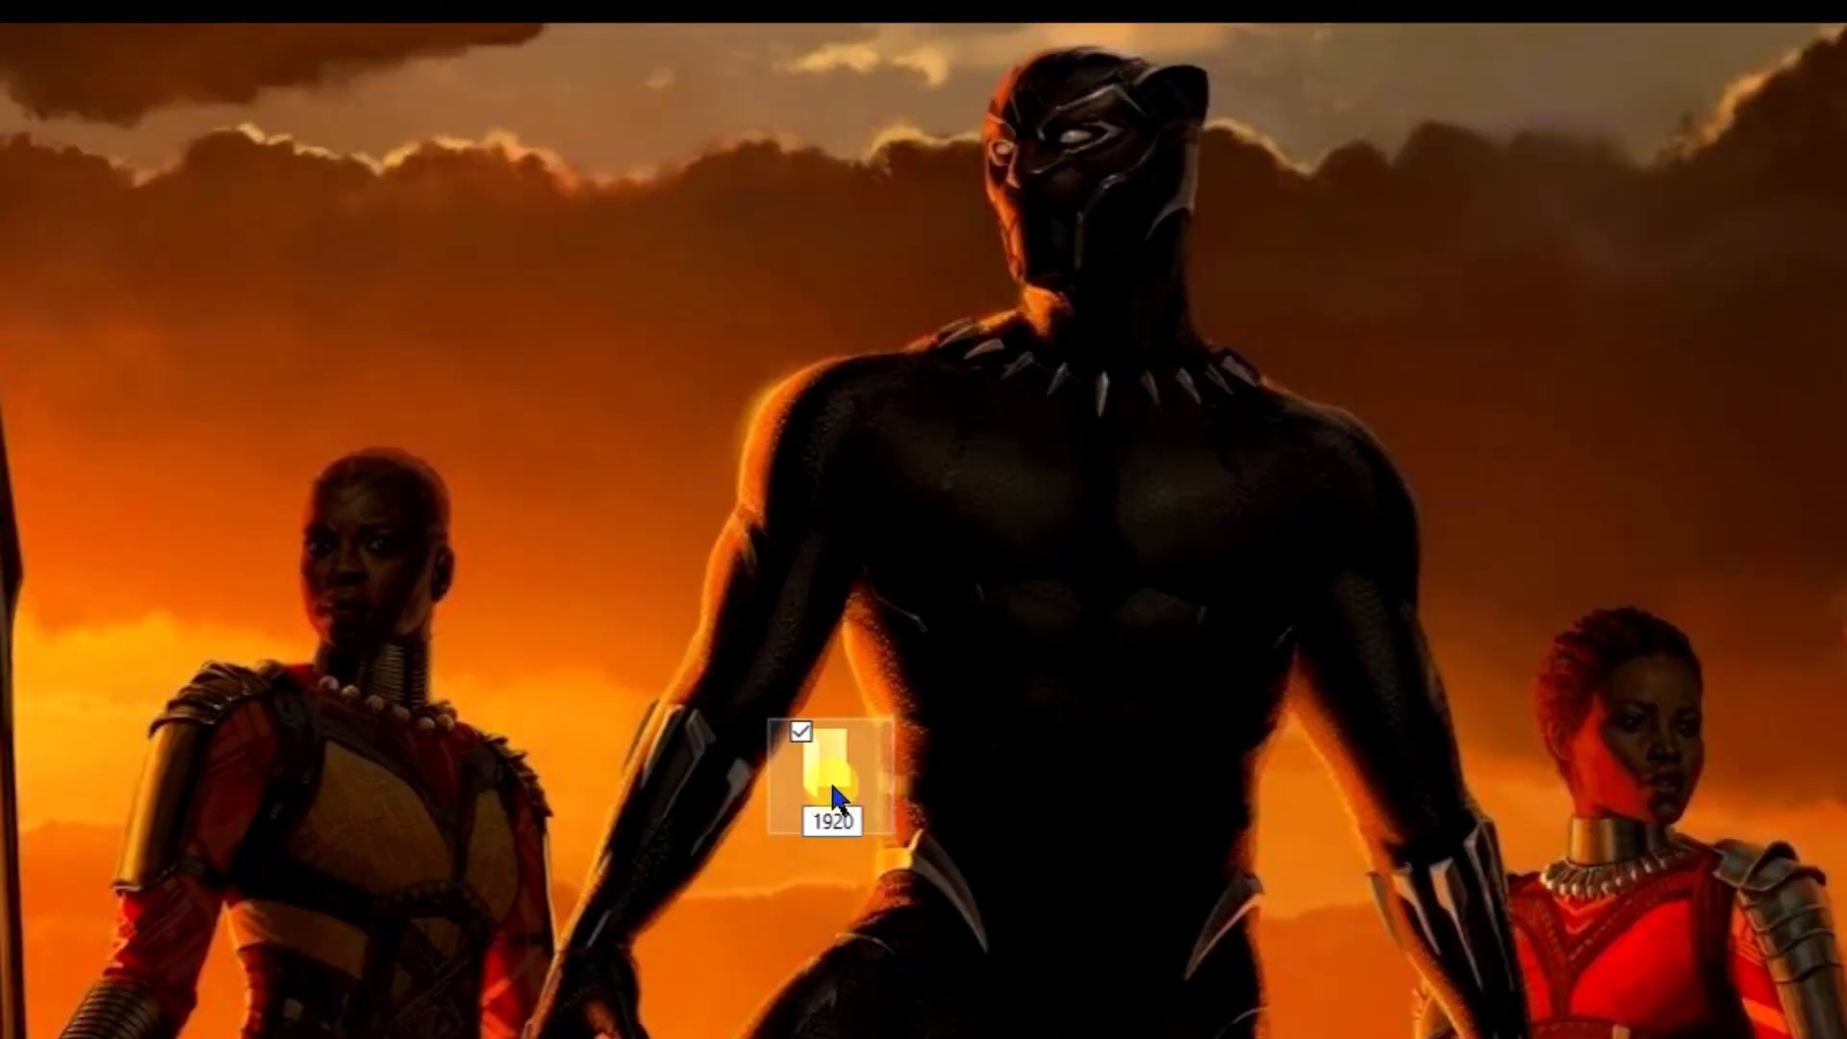
{"action": "key", "text": "Return"}
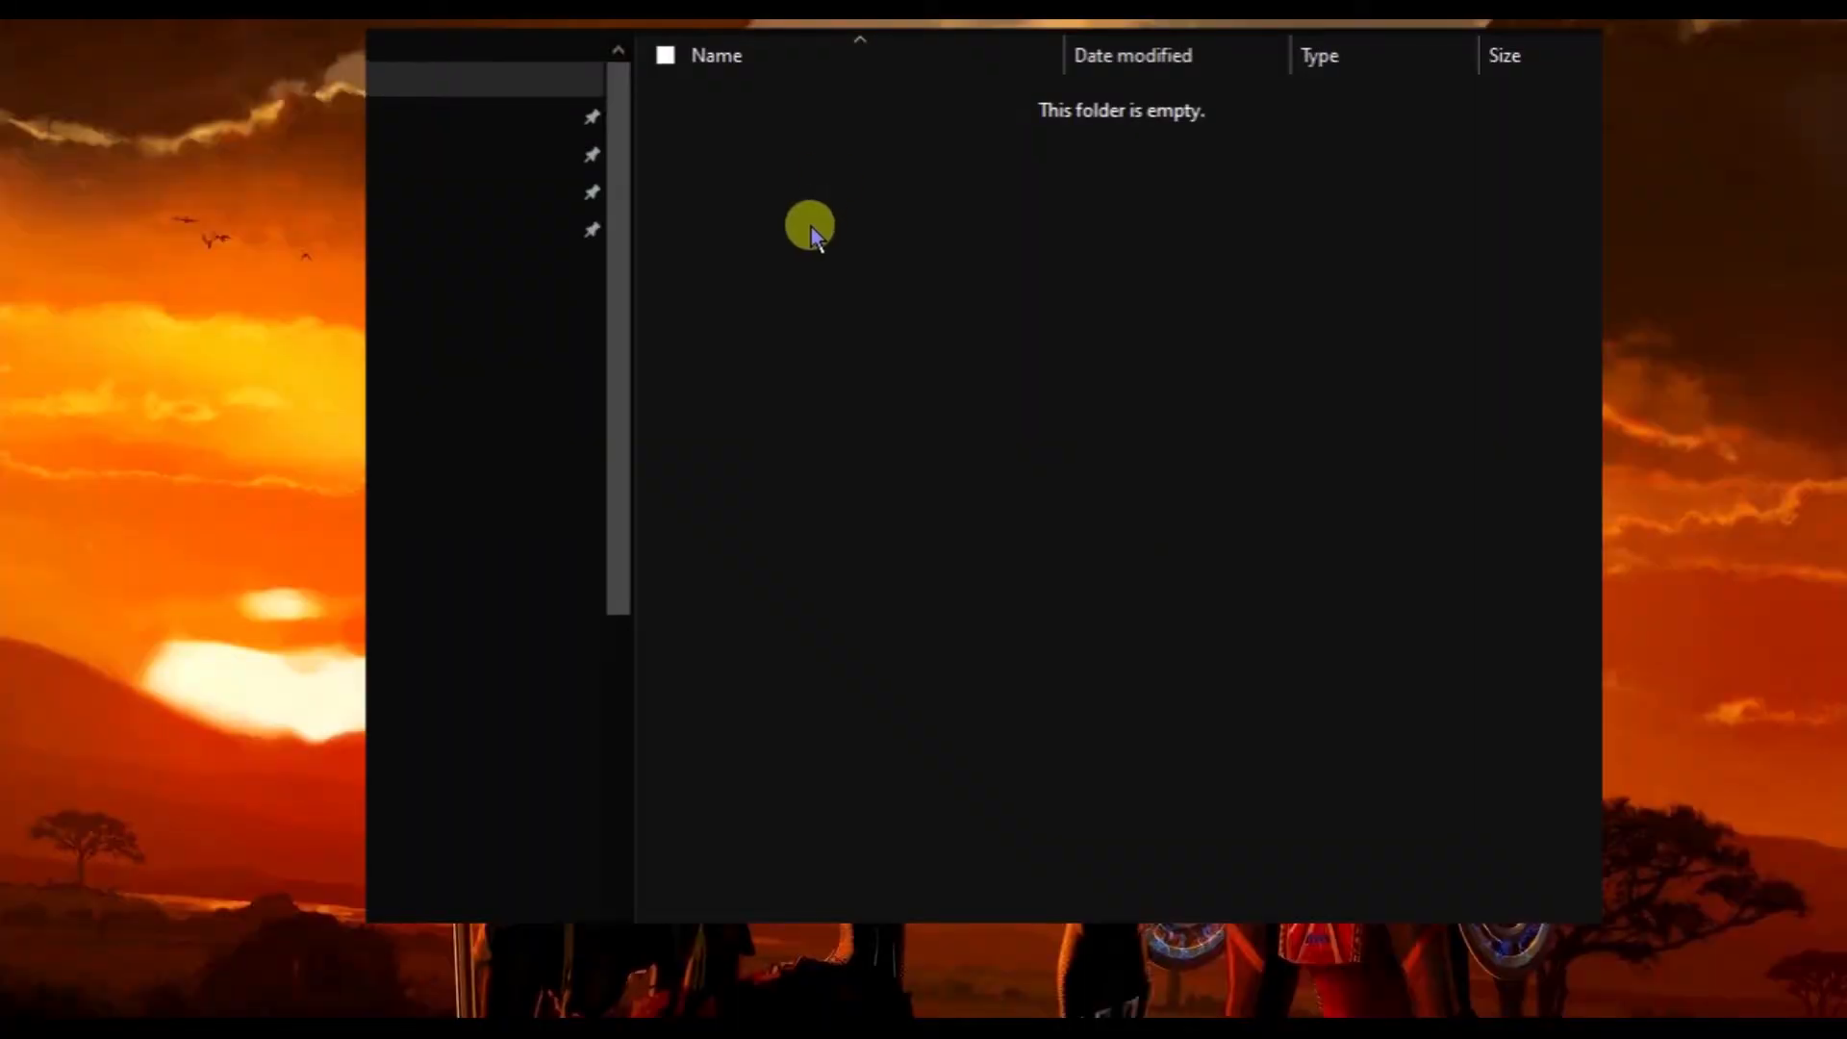
{"action": "right_click", "coordinate": [809, 226]}
{"action": "left_click", "coordinate": [647, 443]}
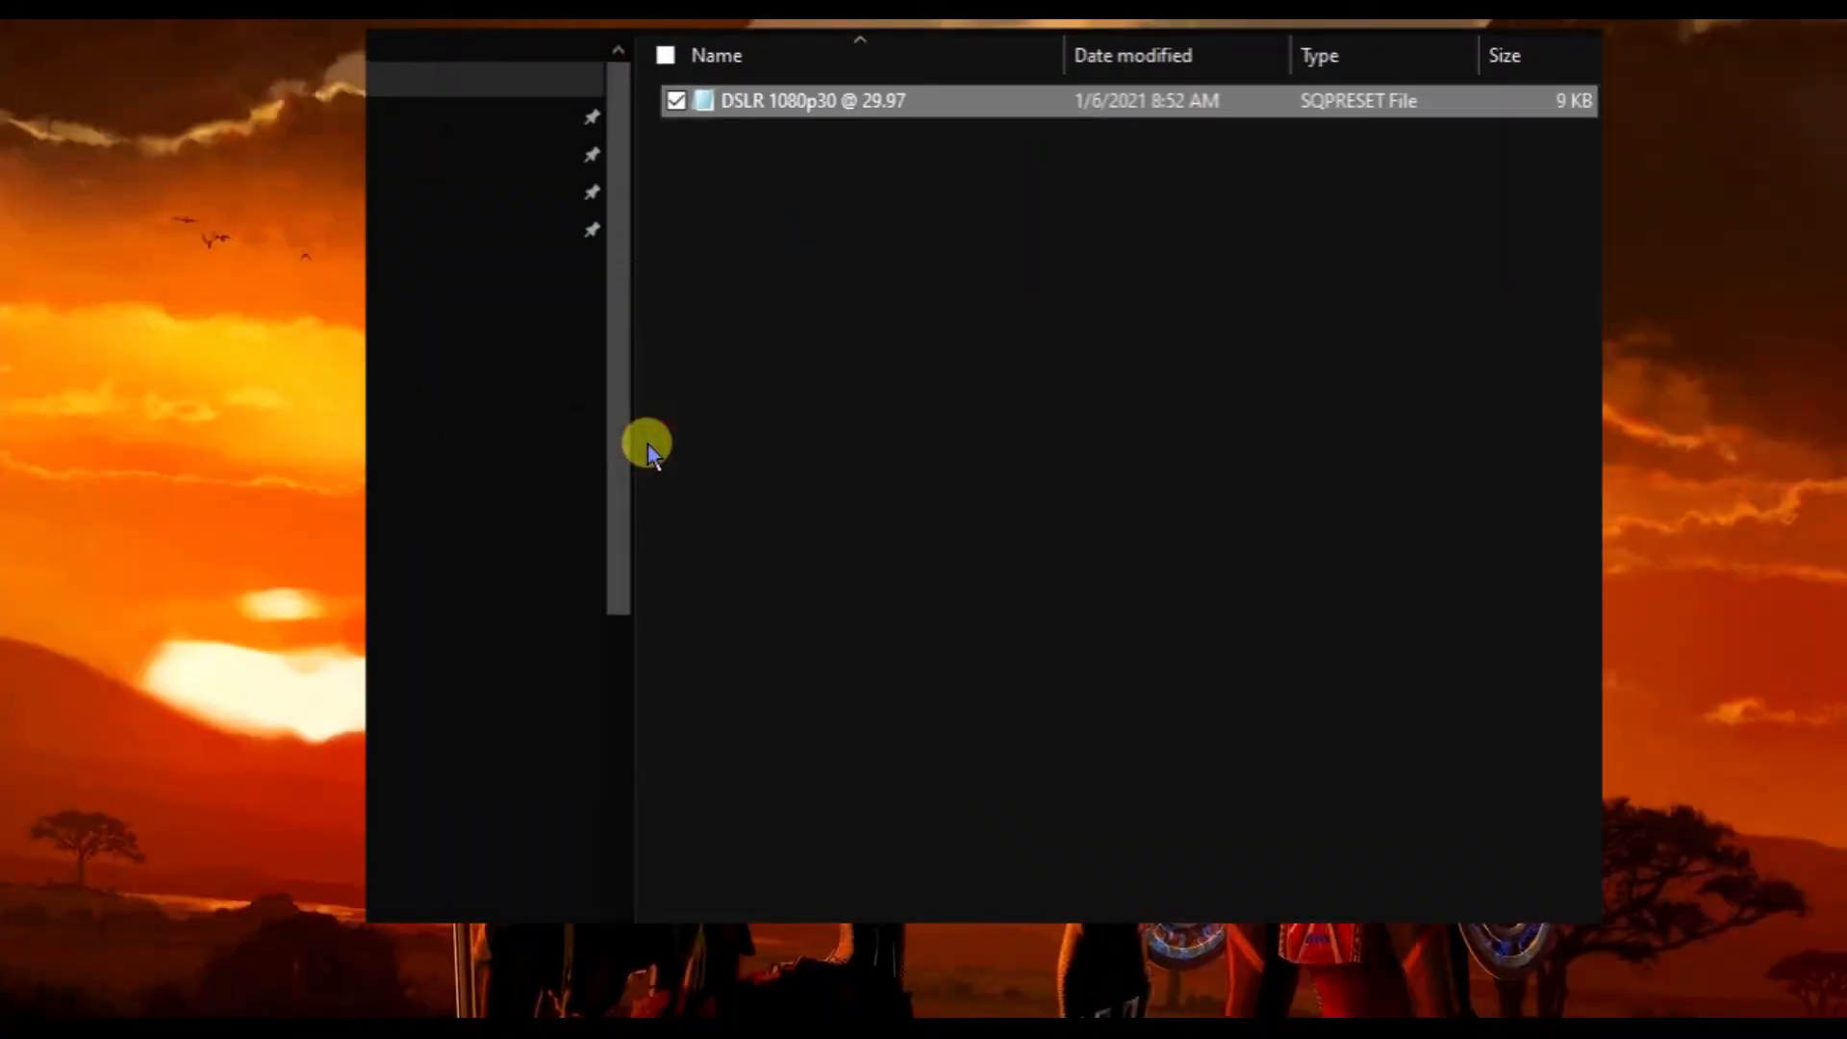
Open the pasted DSLR 1080p30 @ 29.97 preset file in Notepad, keeping it as the default app for .sqpreset files
{"action": "right_click", "coordinate": [950, 103]}
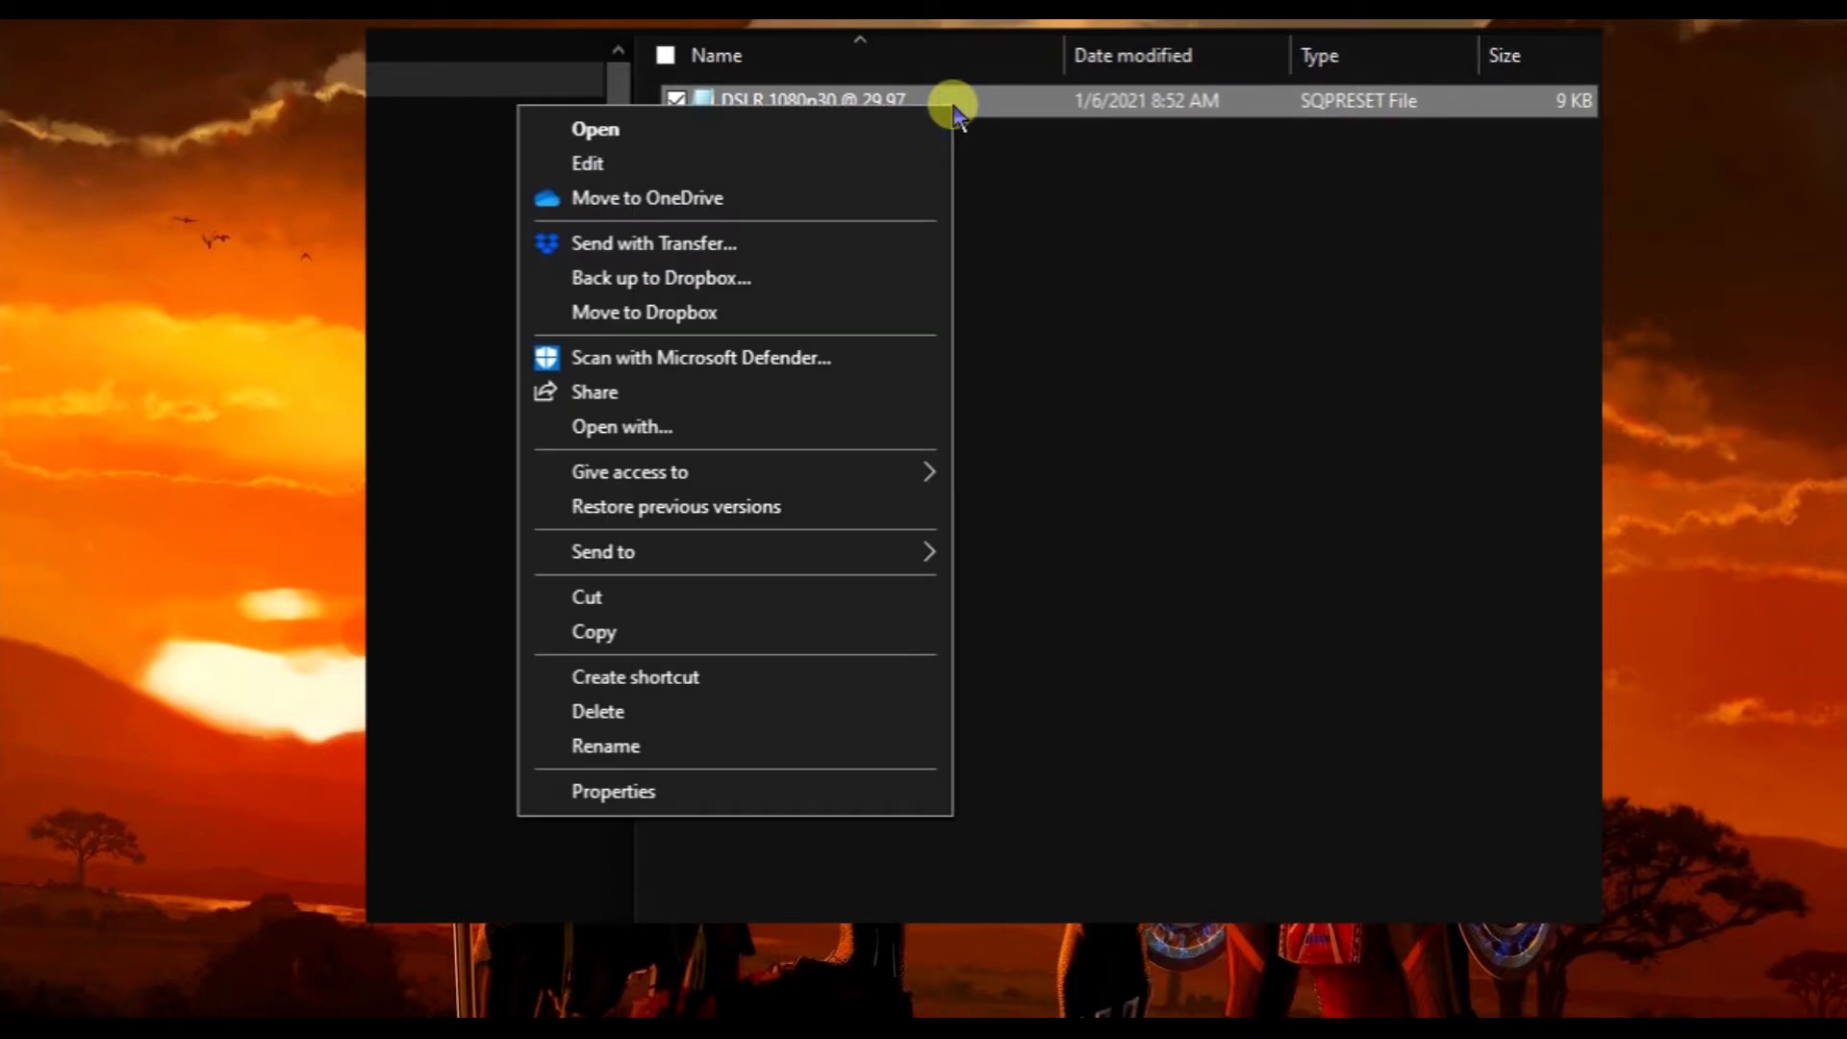
{"action": "left_click", "coordinate": [770, 423]}
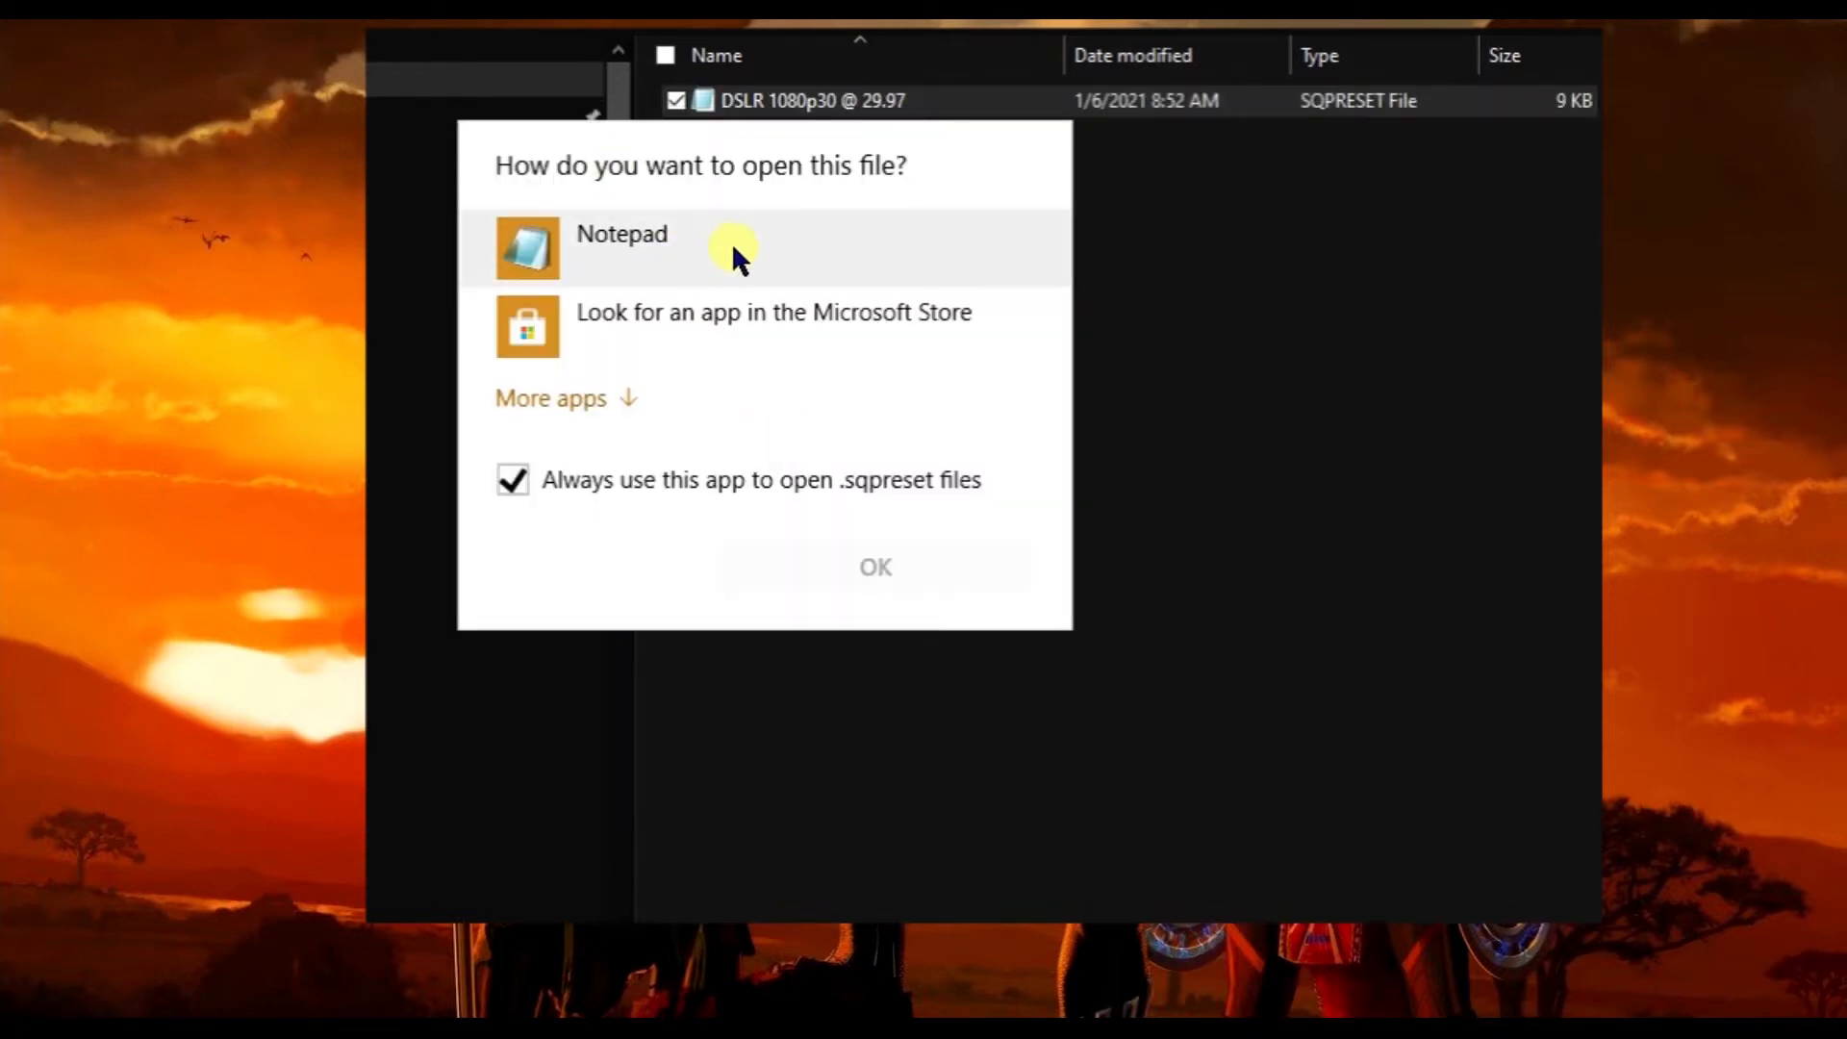
{"action": "left_click", "coordinate": [592, 402]}
{"action": "scroll", "coordinate": [671, 478], "scroll_direction": "down", "scroll_amount": 3}
{"action": "scroll", "coordinate": [685, 621], "scroll_direction": "up", "scroll_amount": 3}
{"action": "scroll", "coordinate": [662, 413], "scroll_direction": "down", "scroll_amount": 3}
{"action": "scroll", "coordinate": [616, 298], "scroll_direction": "up", "scroll_amount": 3}
{"action": "left_click", "coordinate": [700, 273]}
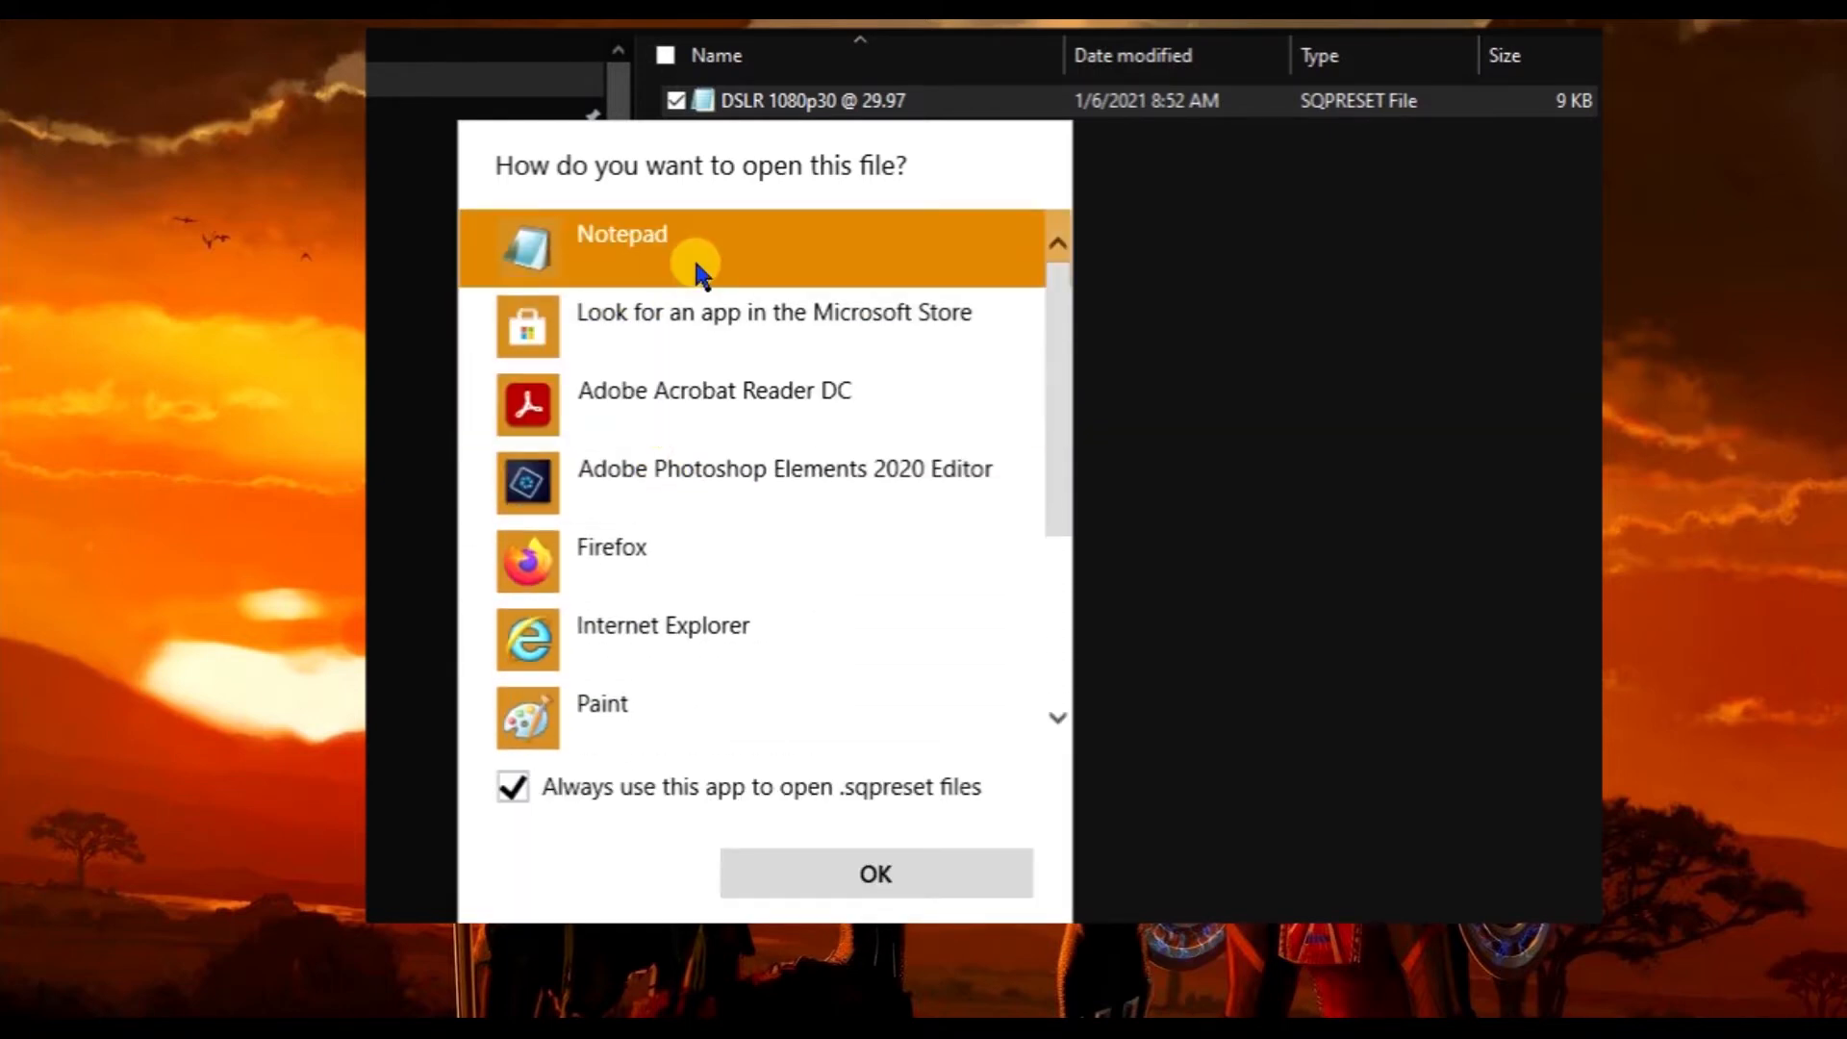
{"action": "left_click", "coordinate": [928, 856]}
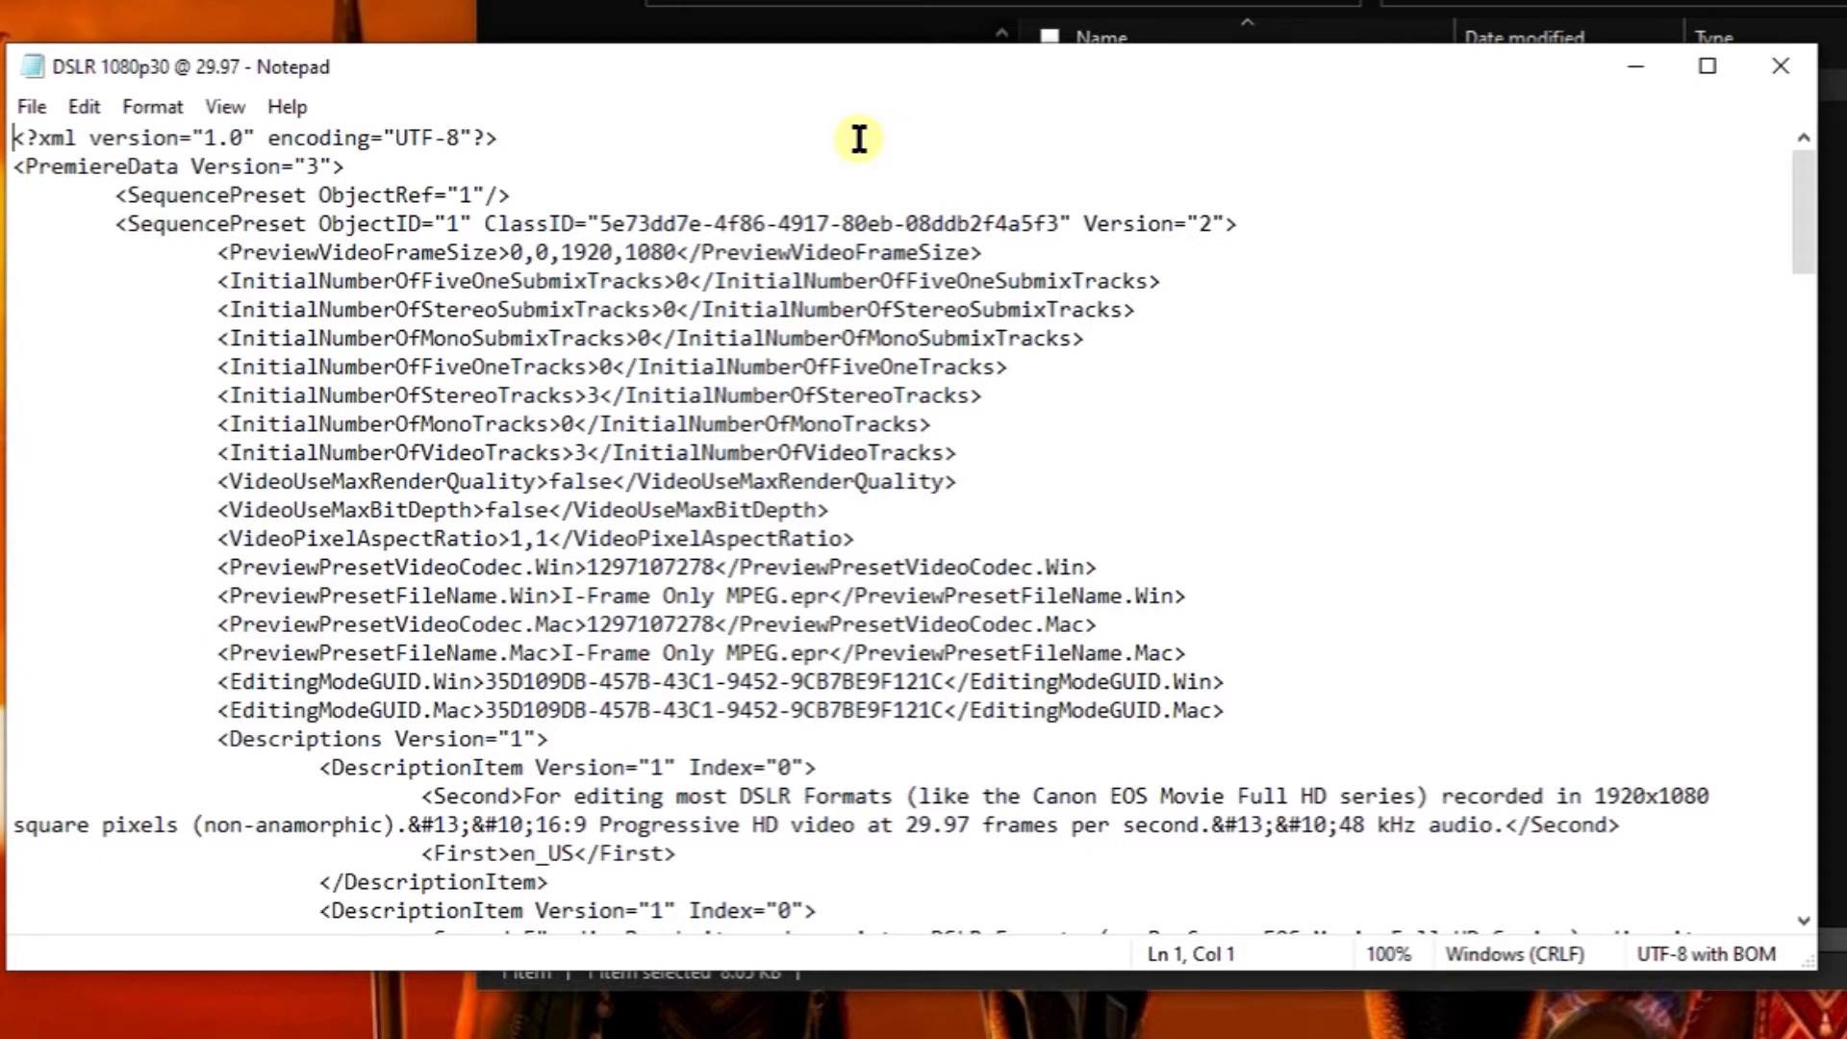
Set the PreviewVideoFrameSize entry near the start of the preset to 0,0,1080,1920
{"action": "left_click_drag", "start_coordinate": [562, 252], "coordinate": [689, 252]}
{"action": "left_click", "coordinate": [573, 252]}
{"action": "key", "text": "Delete"}
{"action": "key", "text": "Delete"}
{"action": "key", "text": "Delete"}
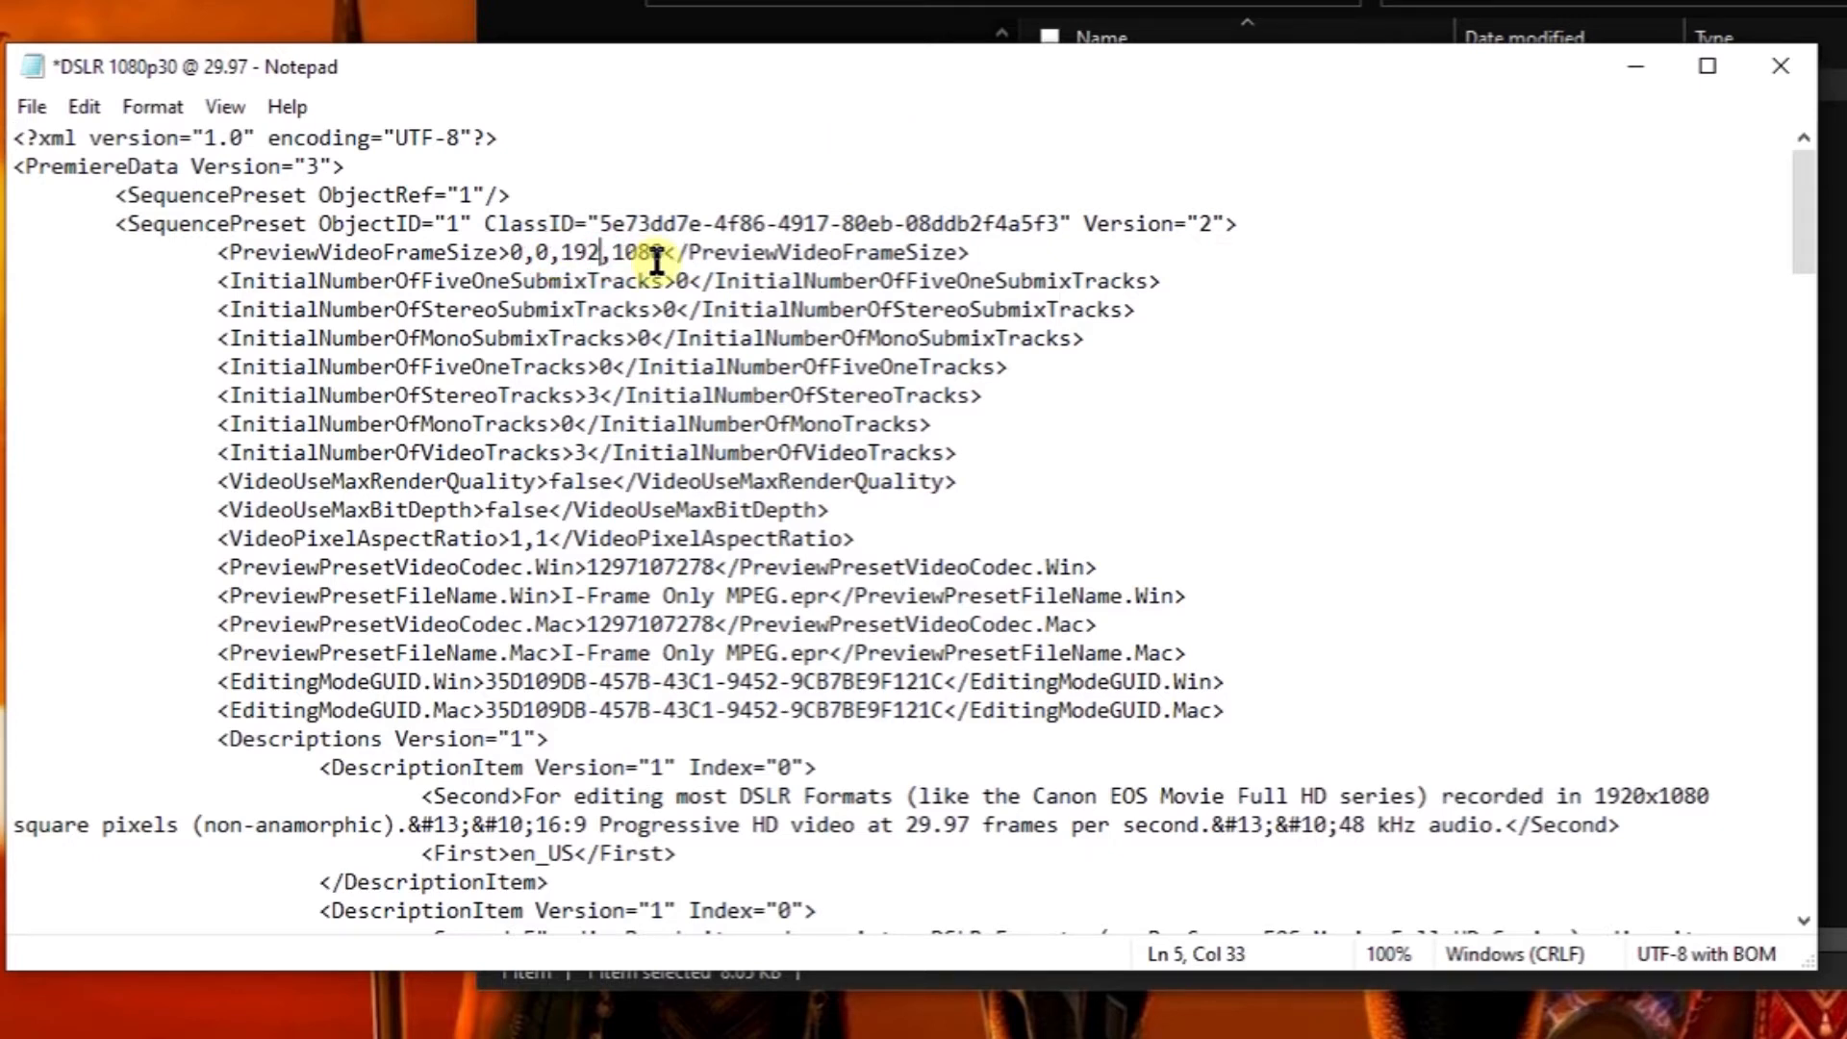
{"action": "type", "text": "080"}
{"action": "key", "text": "Right"}
{"action": "key", "text": "Right"}
{"action": "key", "text": "Right"}
{"action": "key", "text": "Right"}
{"action": "key", "text": "Right"}
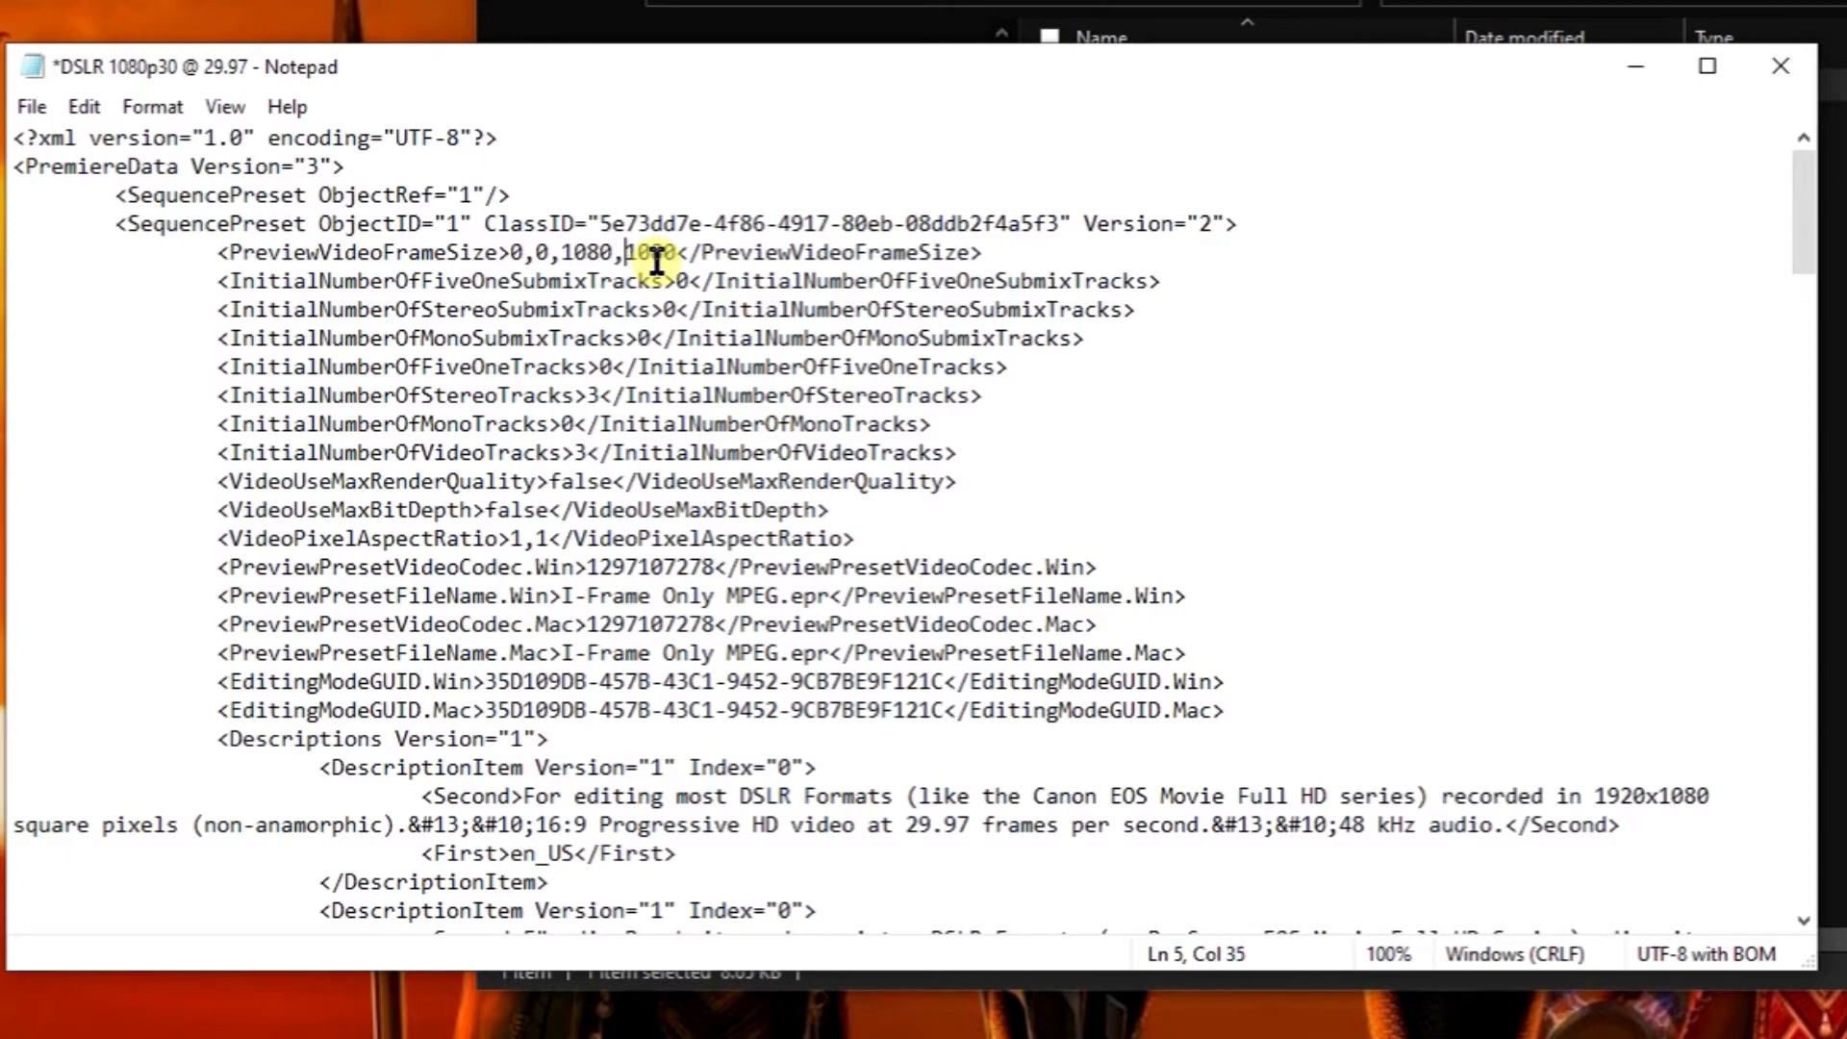
{"action": "key", "text": "BackSpace"}
{"action": "key", "text": "BackSpace"}
{"action": "key", "text": "BackSpace"}
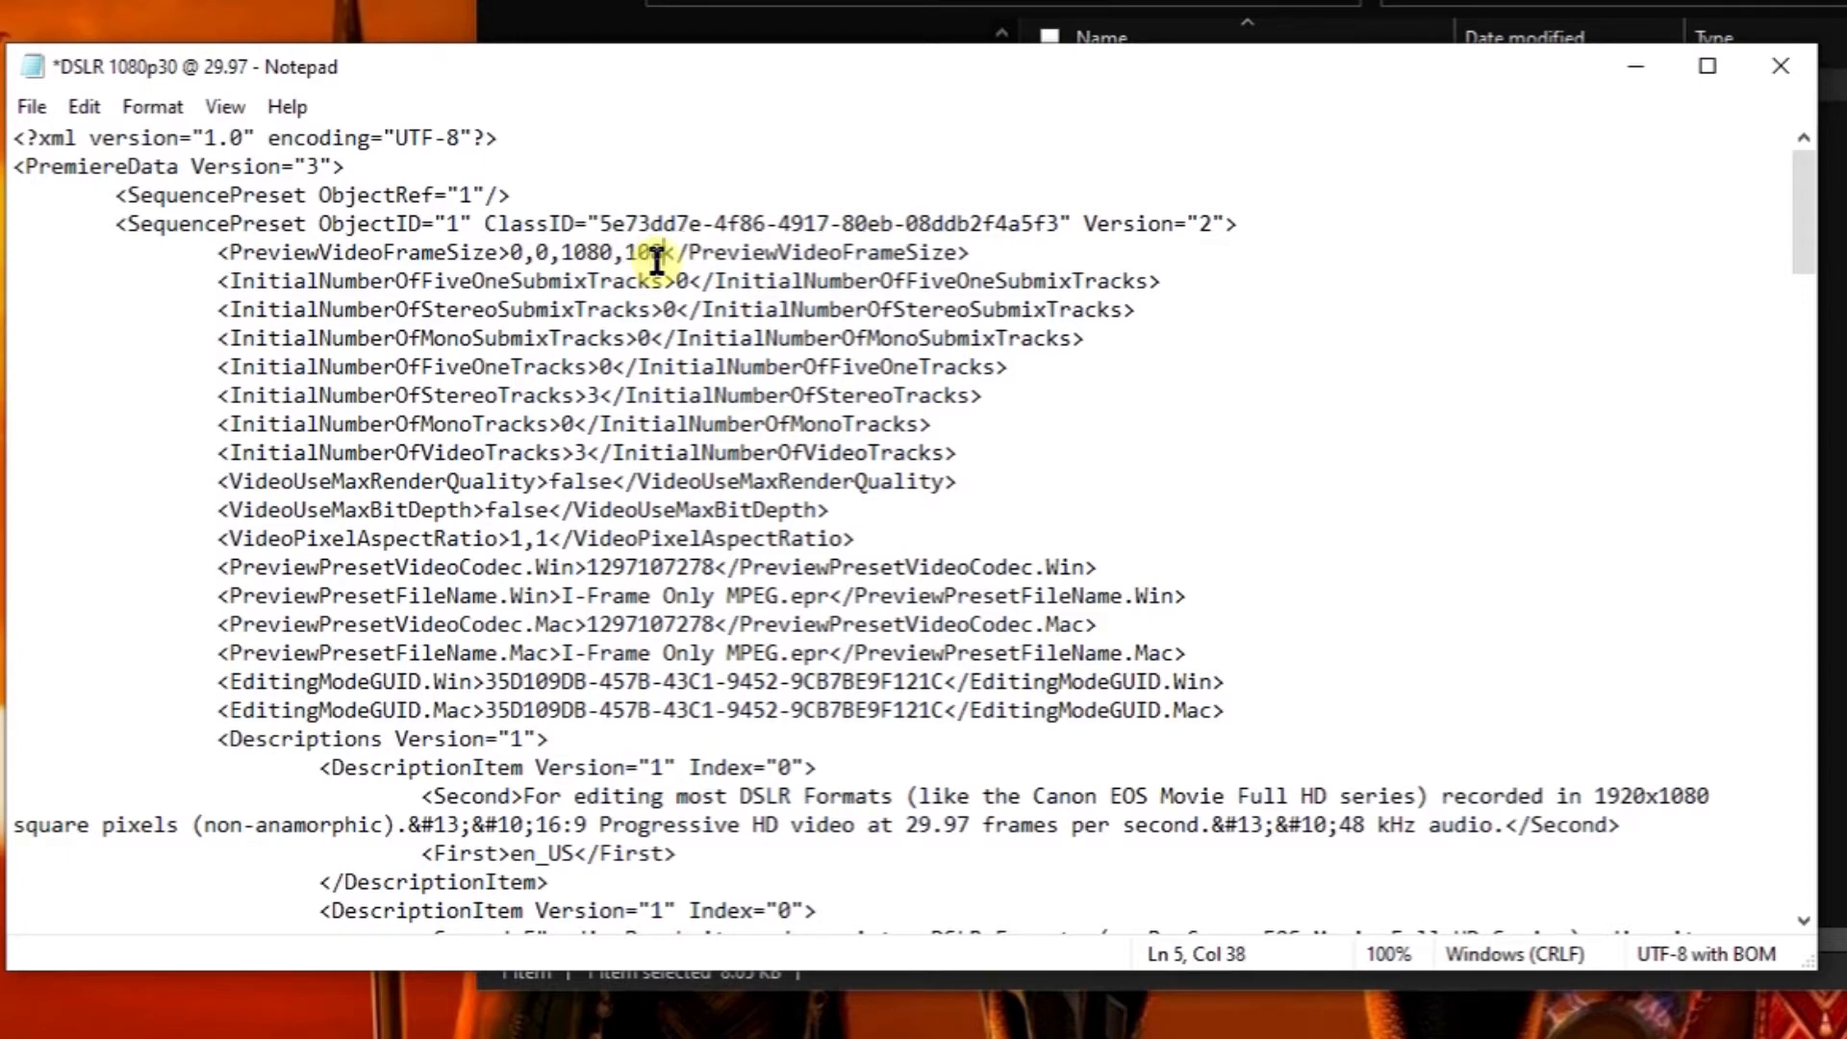
{"action": "type", "text": "920"}
Set the VideoFrameSize entry near the end of the preset to 0,0,1080,1920
{"action": "scroll", "coordinate": [660, 412], "scroll_direction": "down", "scroll_amount": 20}
{"action": "left_click", "coordinate": [524, 795]}
{"action": "key", "text": "BackSpace"}
{"action": "key", "text": "BackSpace"}
{"action": "key", "text": "BackSpace"}
{"action": "type", "text": "080"}
{"action": "key", "text": "Right"}
{"action": "key", "text": "Right"}
{"action": "key", "text": "Right"}
{"action": "key", "text": "Right"}
{"action": "key", "text": "Right"}
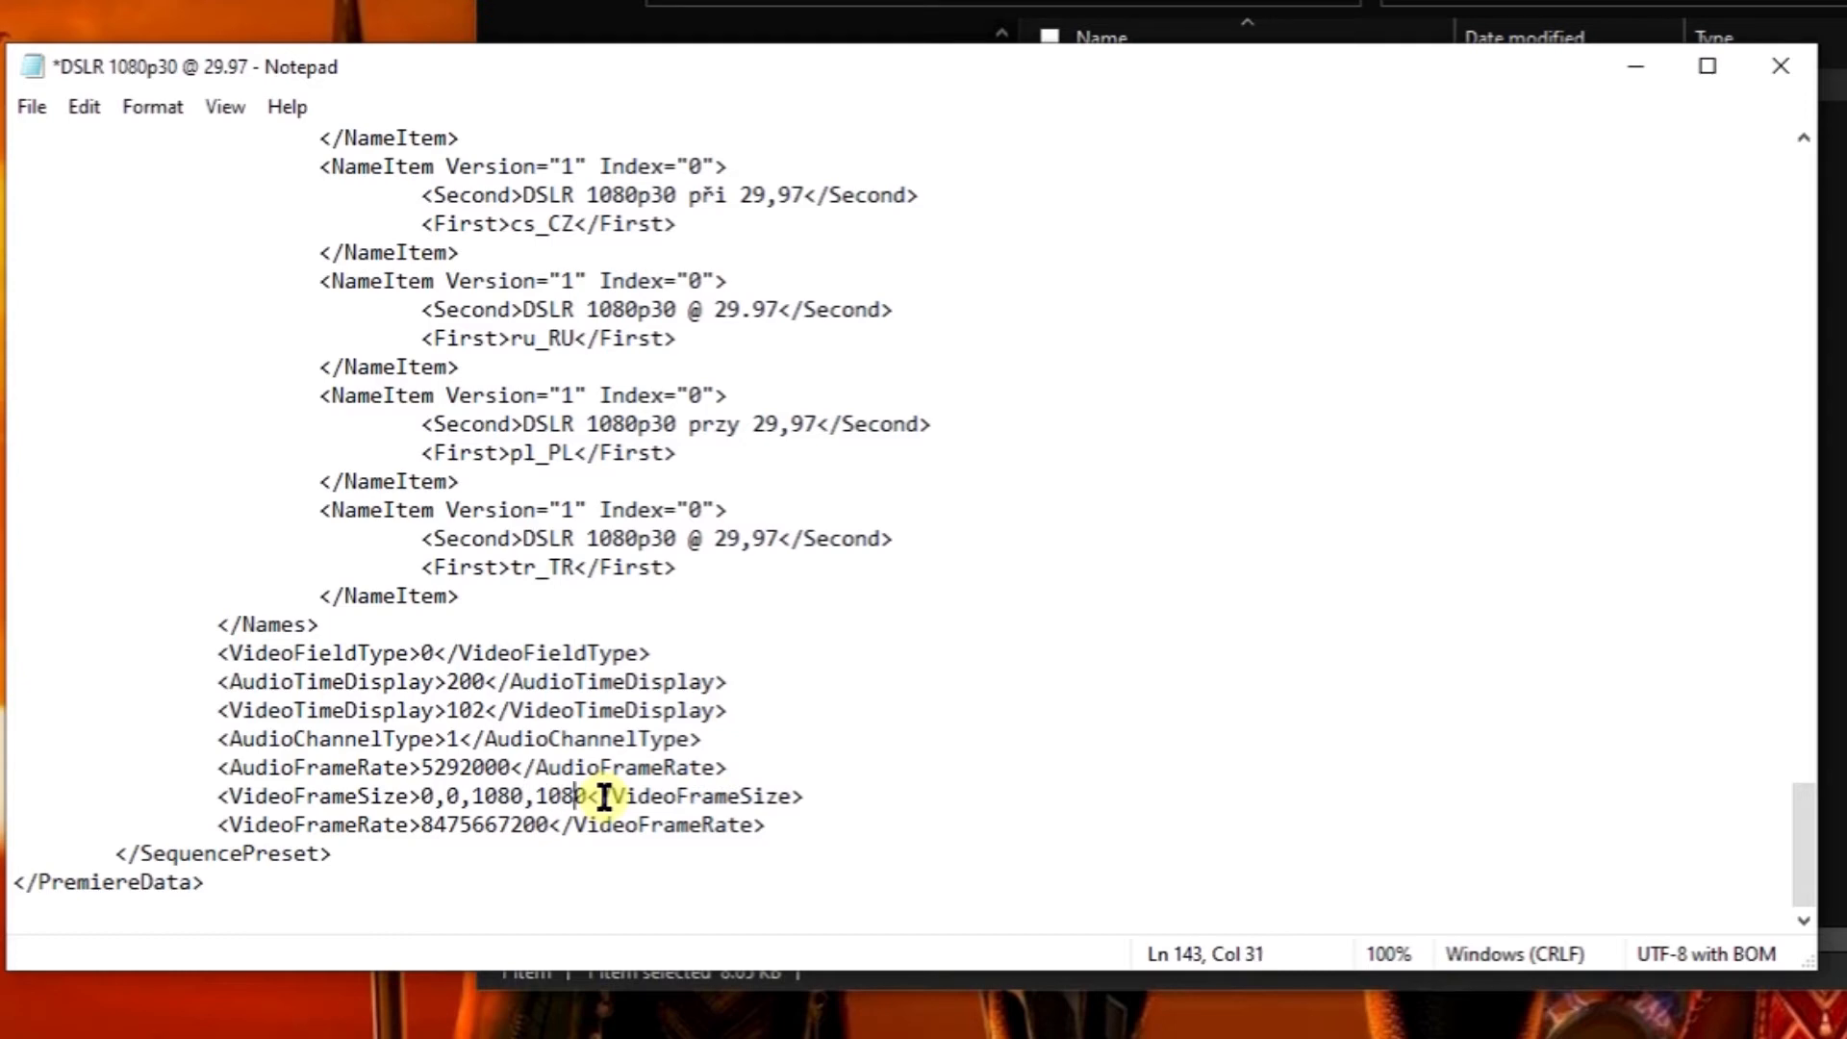
{"action": "key", "text": "BackSpace"}
{"action": "key", "text": "BackSpace"}
{"action": "key", "text": "BackSpace"}
{"action": "type", "text": "920"}
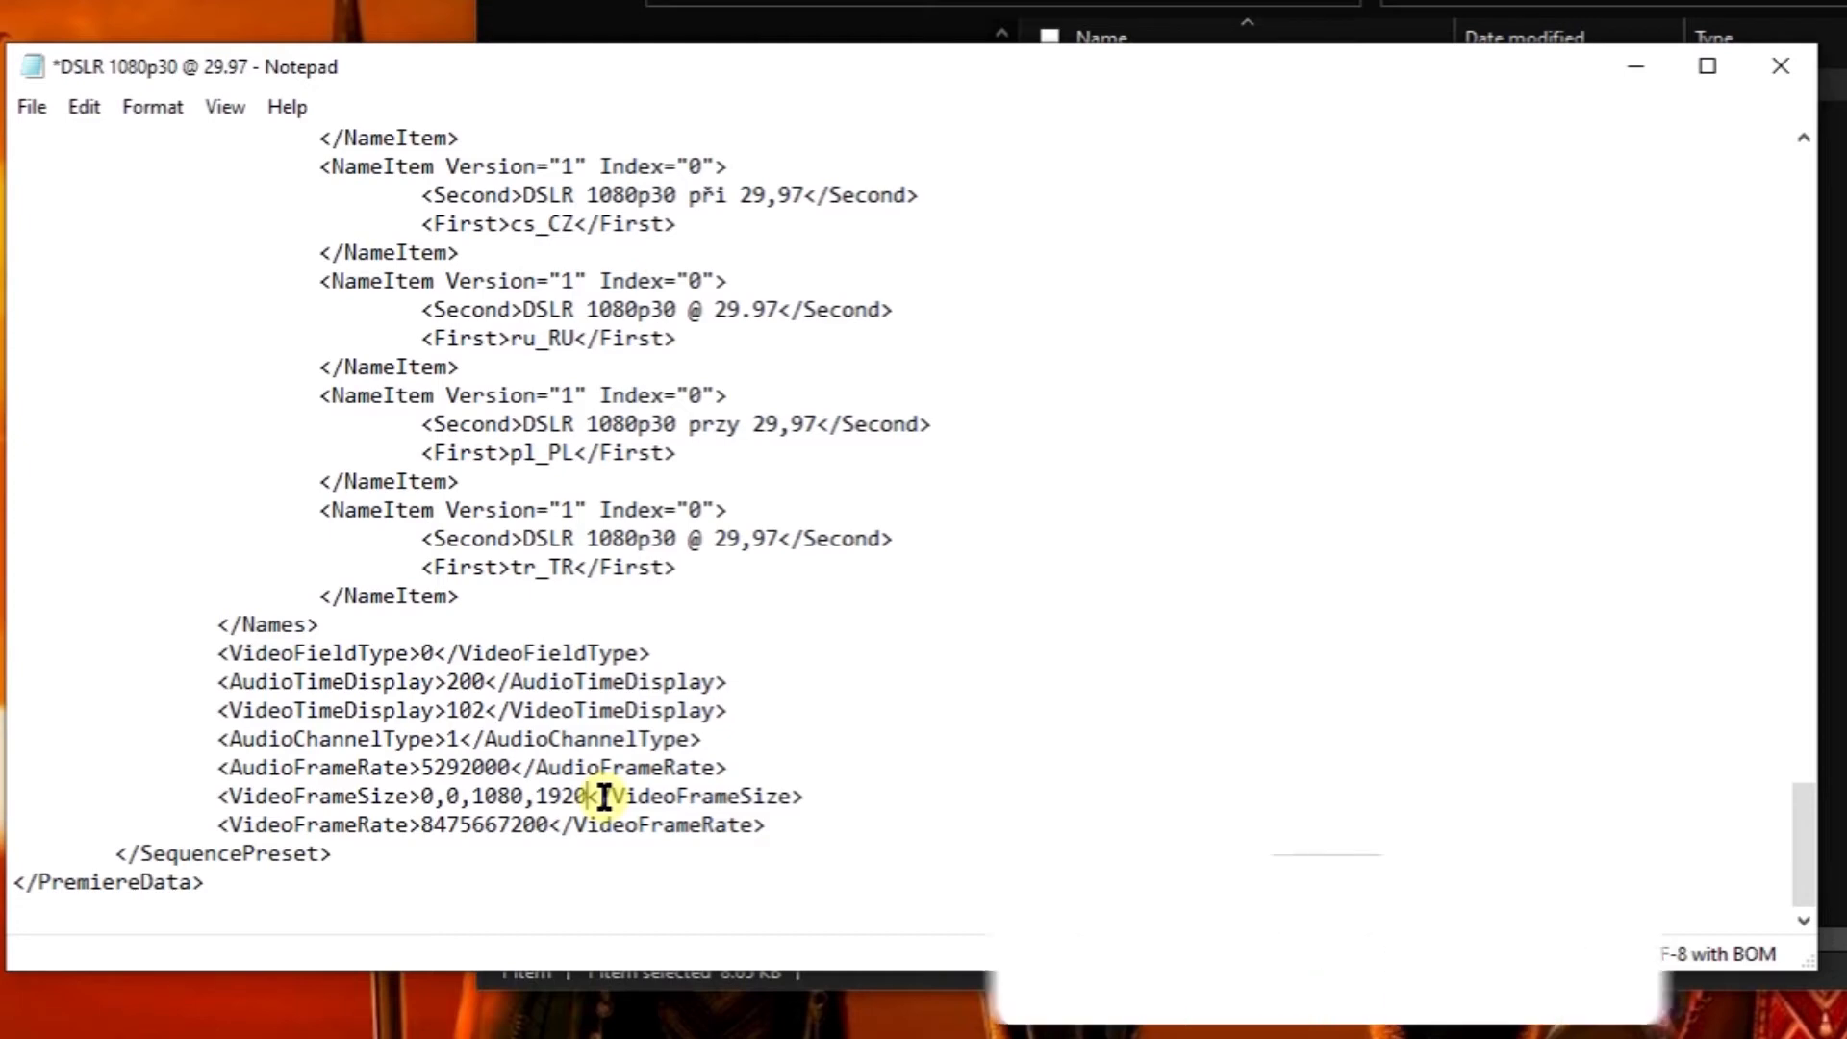
Change the VideoFrameSize entry back to 0,0,1920,1080
{"action": "left_click", "coordinate": [521, 806]}
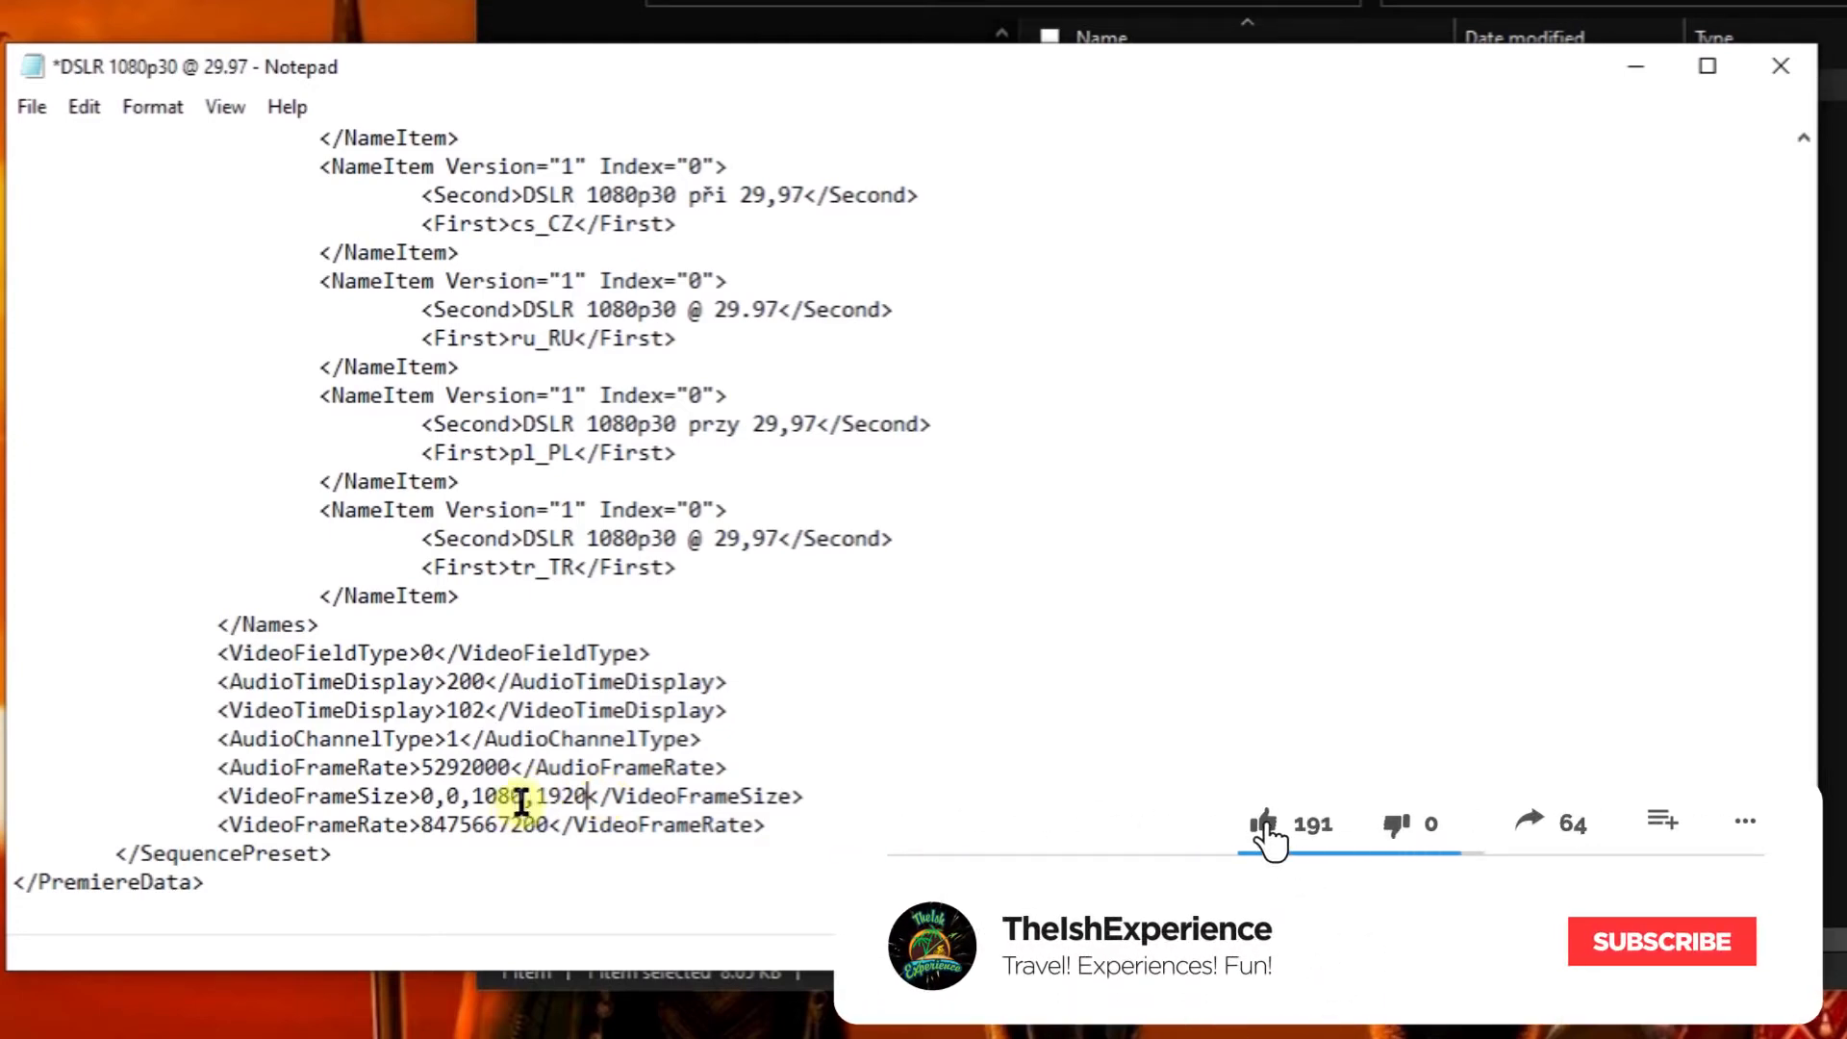
{"action": "key", "text": "BackSpace"}
{"action": "key", "text": "BackSpace"}
{"action": "key", "text": "BackSpace"}
{"action": "type", "text": "080"}
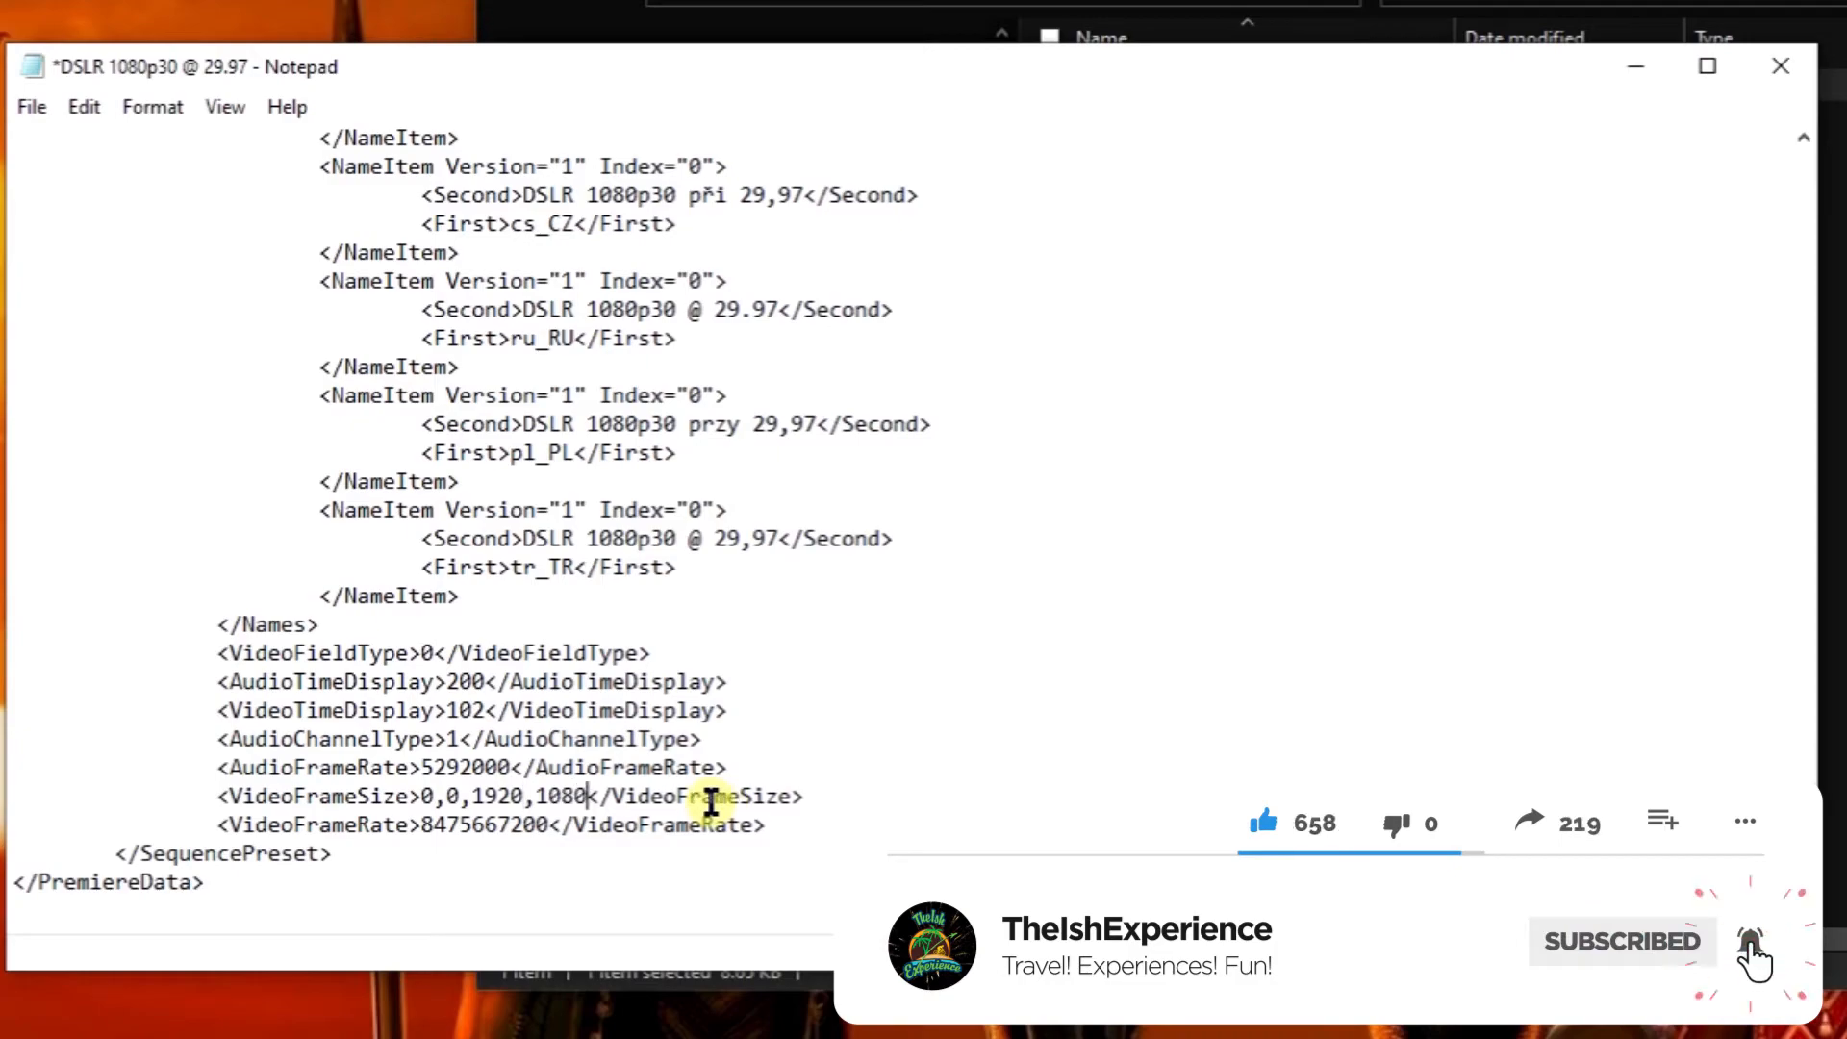
Copy the entire preset text from Notepad and paste it into a new blank Word document
{"action": "key", "text": "Up"}
{"action": "scroll", "coordinate": [689, 731], "scroll_direction": "up", "scroll_amount": 20}
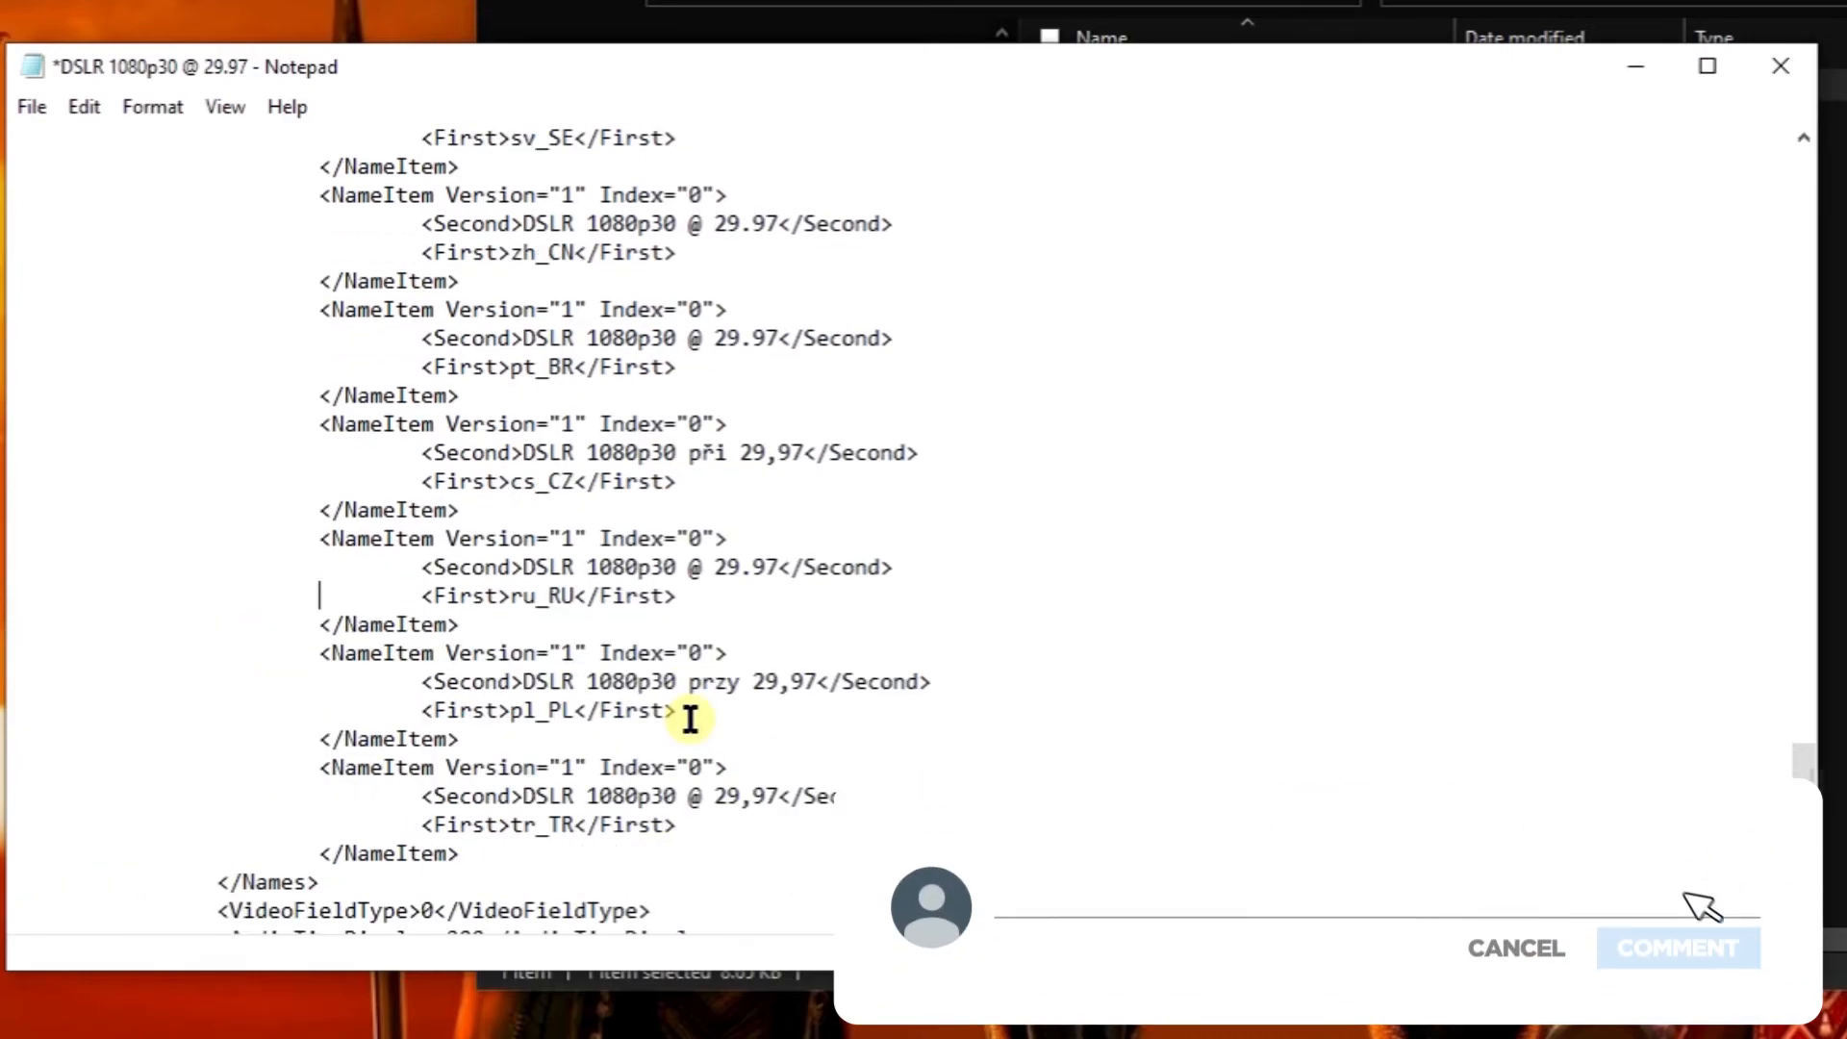
{"action": "scroll", "coordinate": [673, 717], "scroll_direction": "up", "scroll_amount": 15}
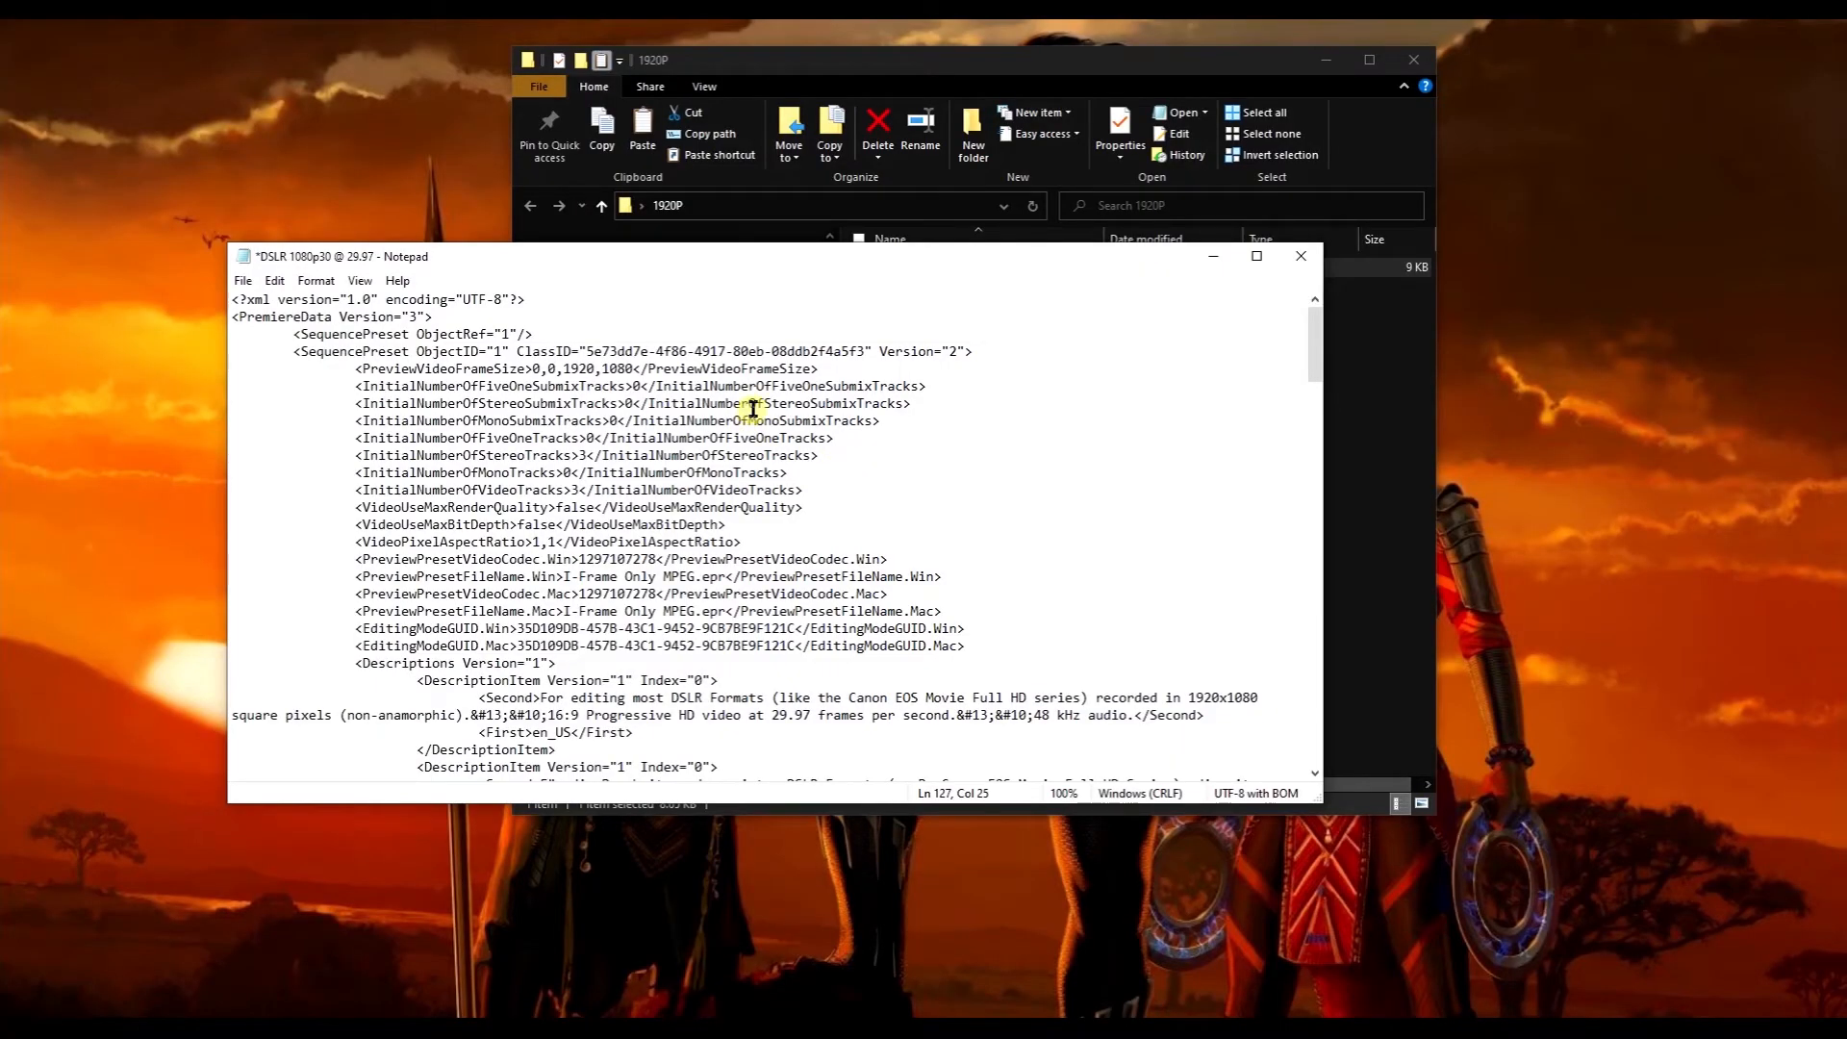
{"action": "key", "text": "ctrl+a"}
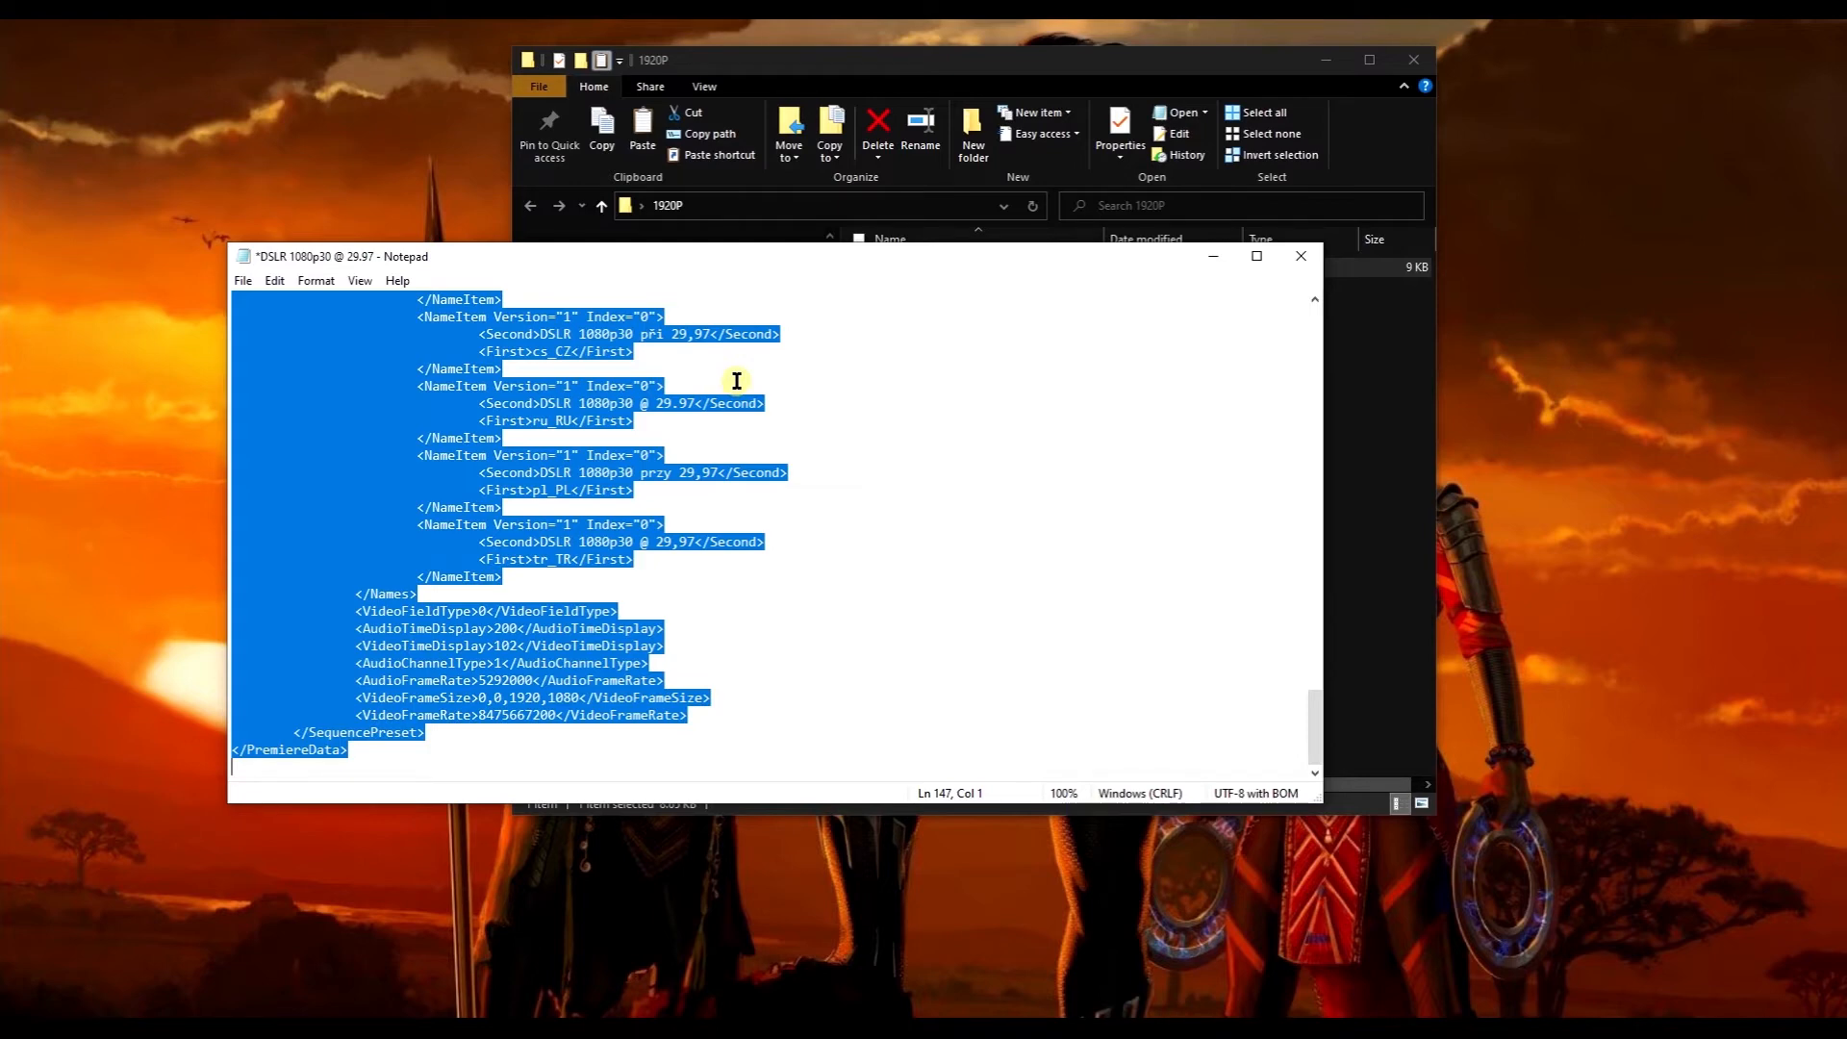
{"action": "key", "text": "ctrl+c"}
{"action": "left_click", "coordinate": [931, 1027]}
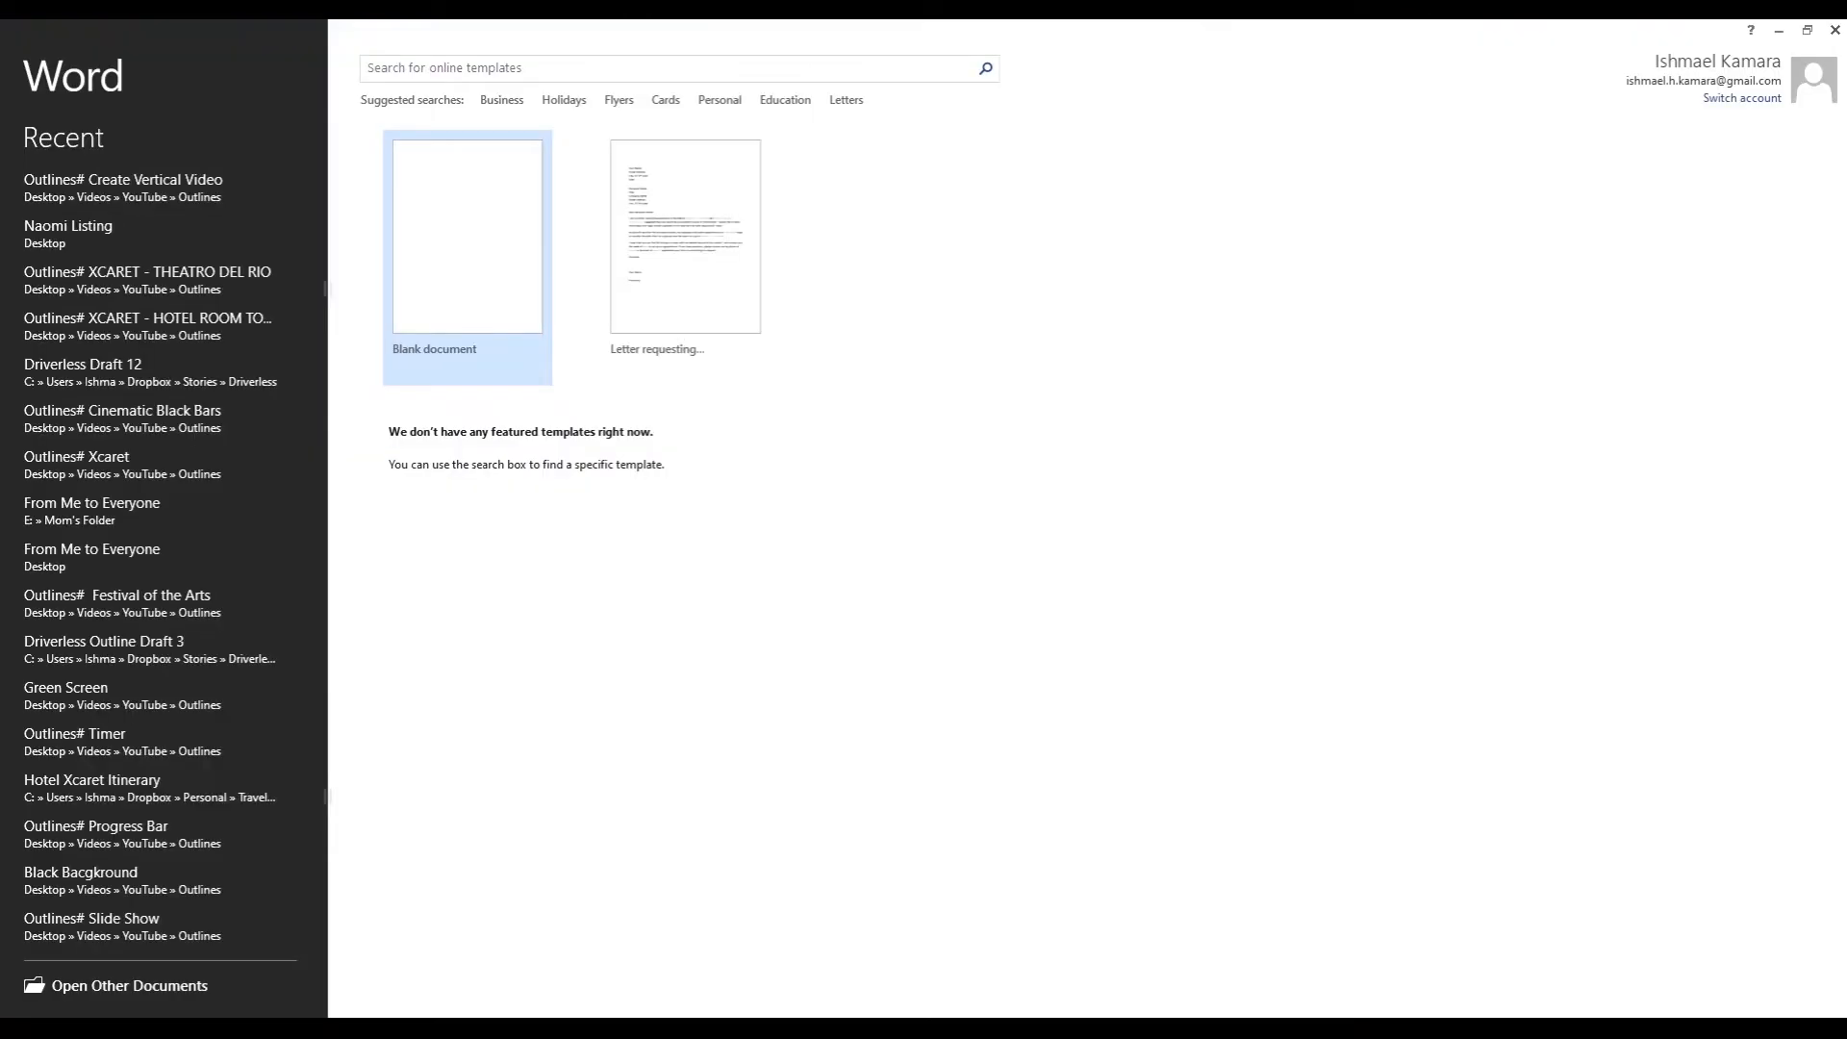
{"action": "left_click", "coordinate": [452, 241]}
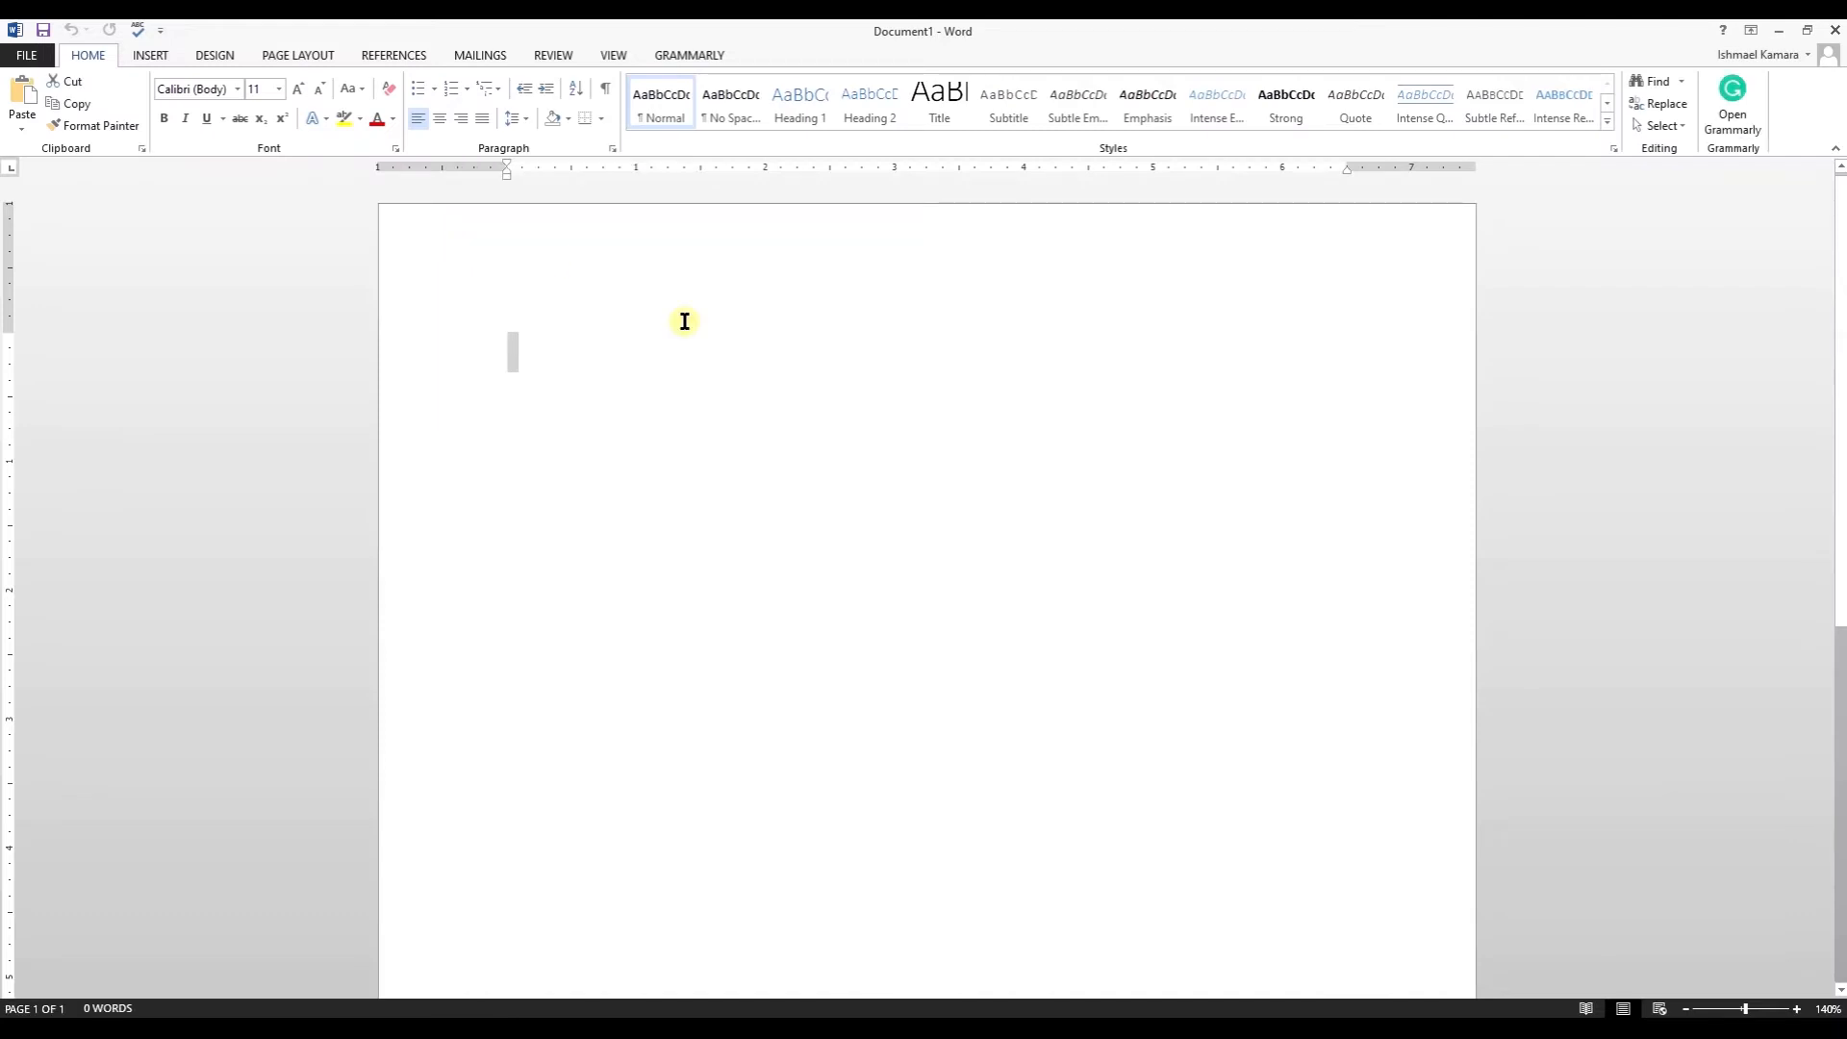
{"action": "key", "text": "ctrl+v"}
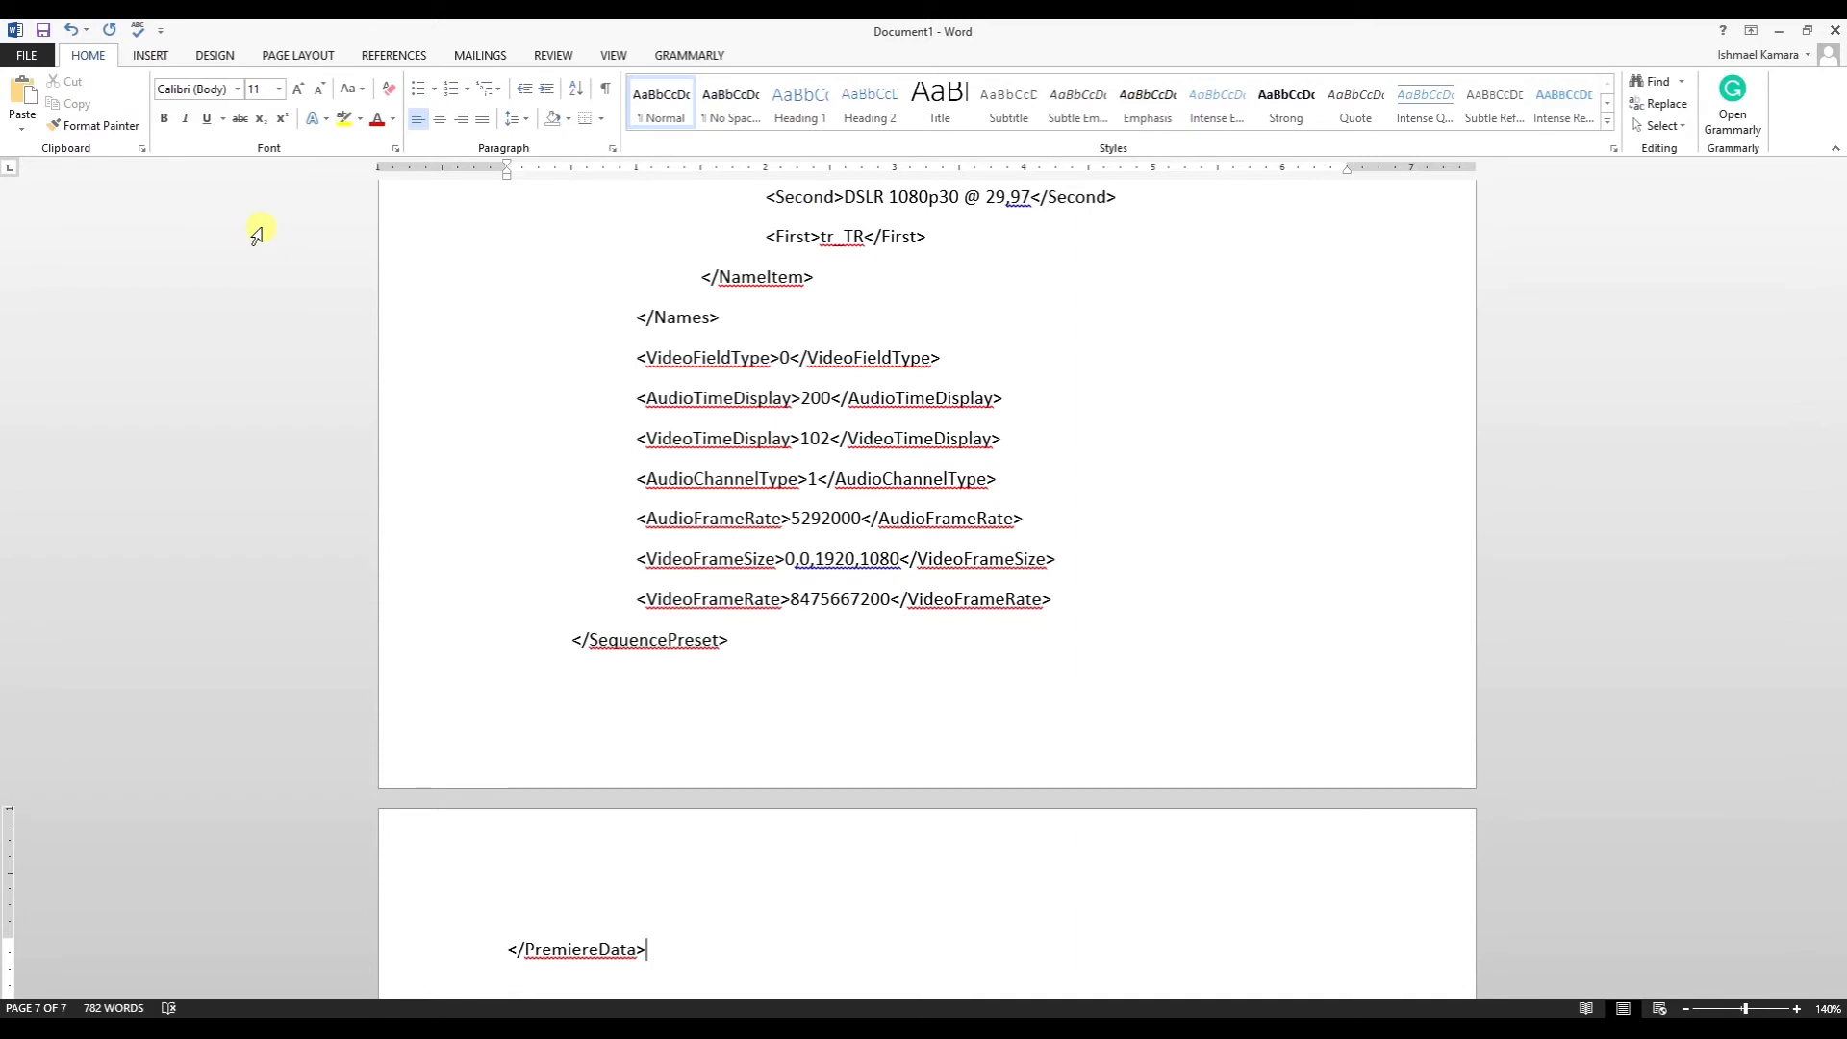
Replace every occurrence of 1080 in the Word document with the placeholder 0000
{"action": "key", "text": "ctrl+f"}
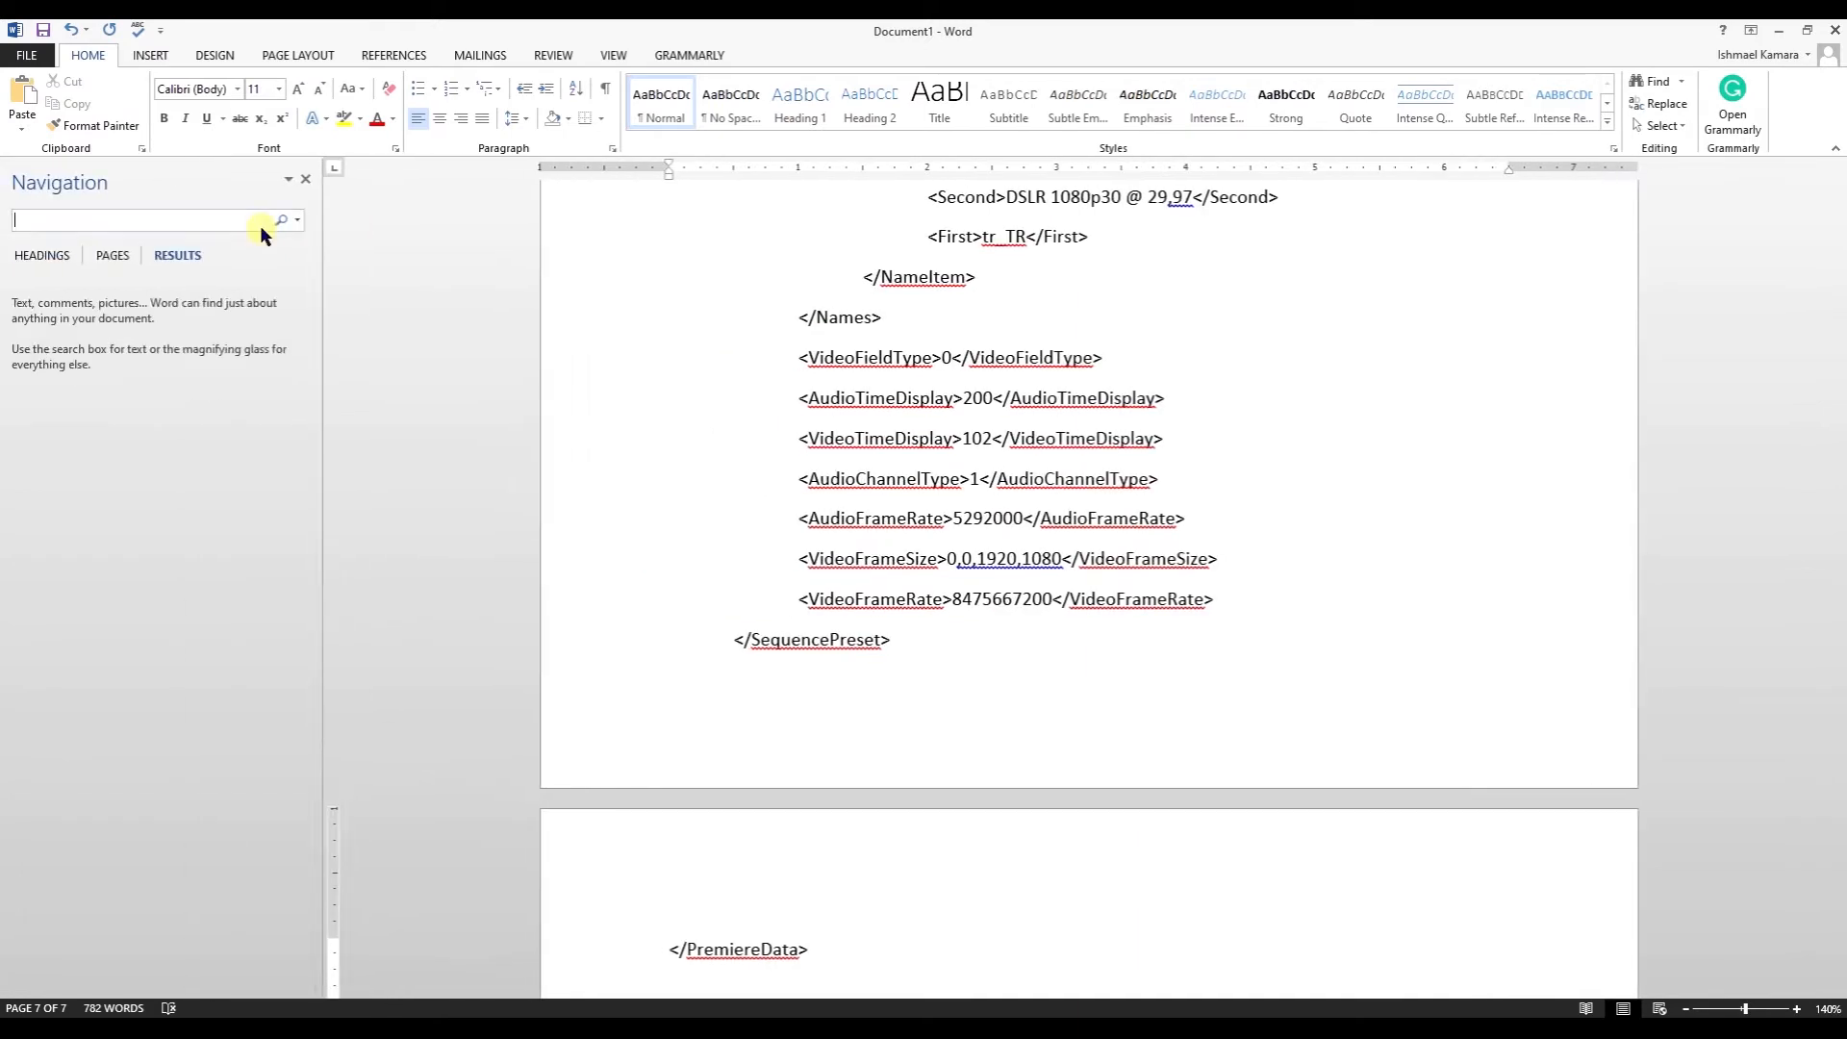
{"action": "type", "text": "1080"}
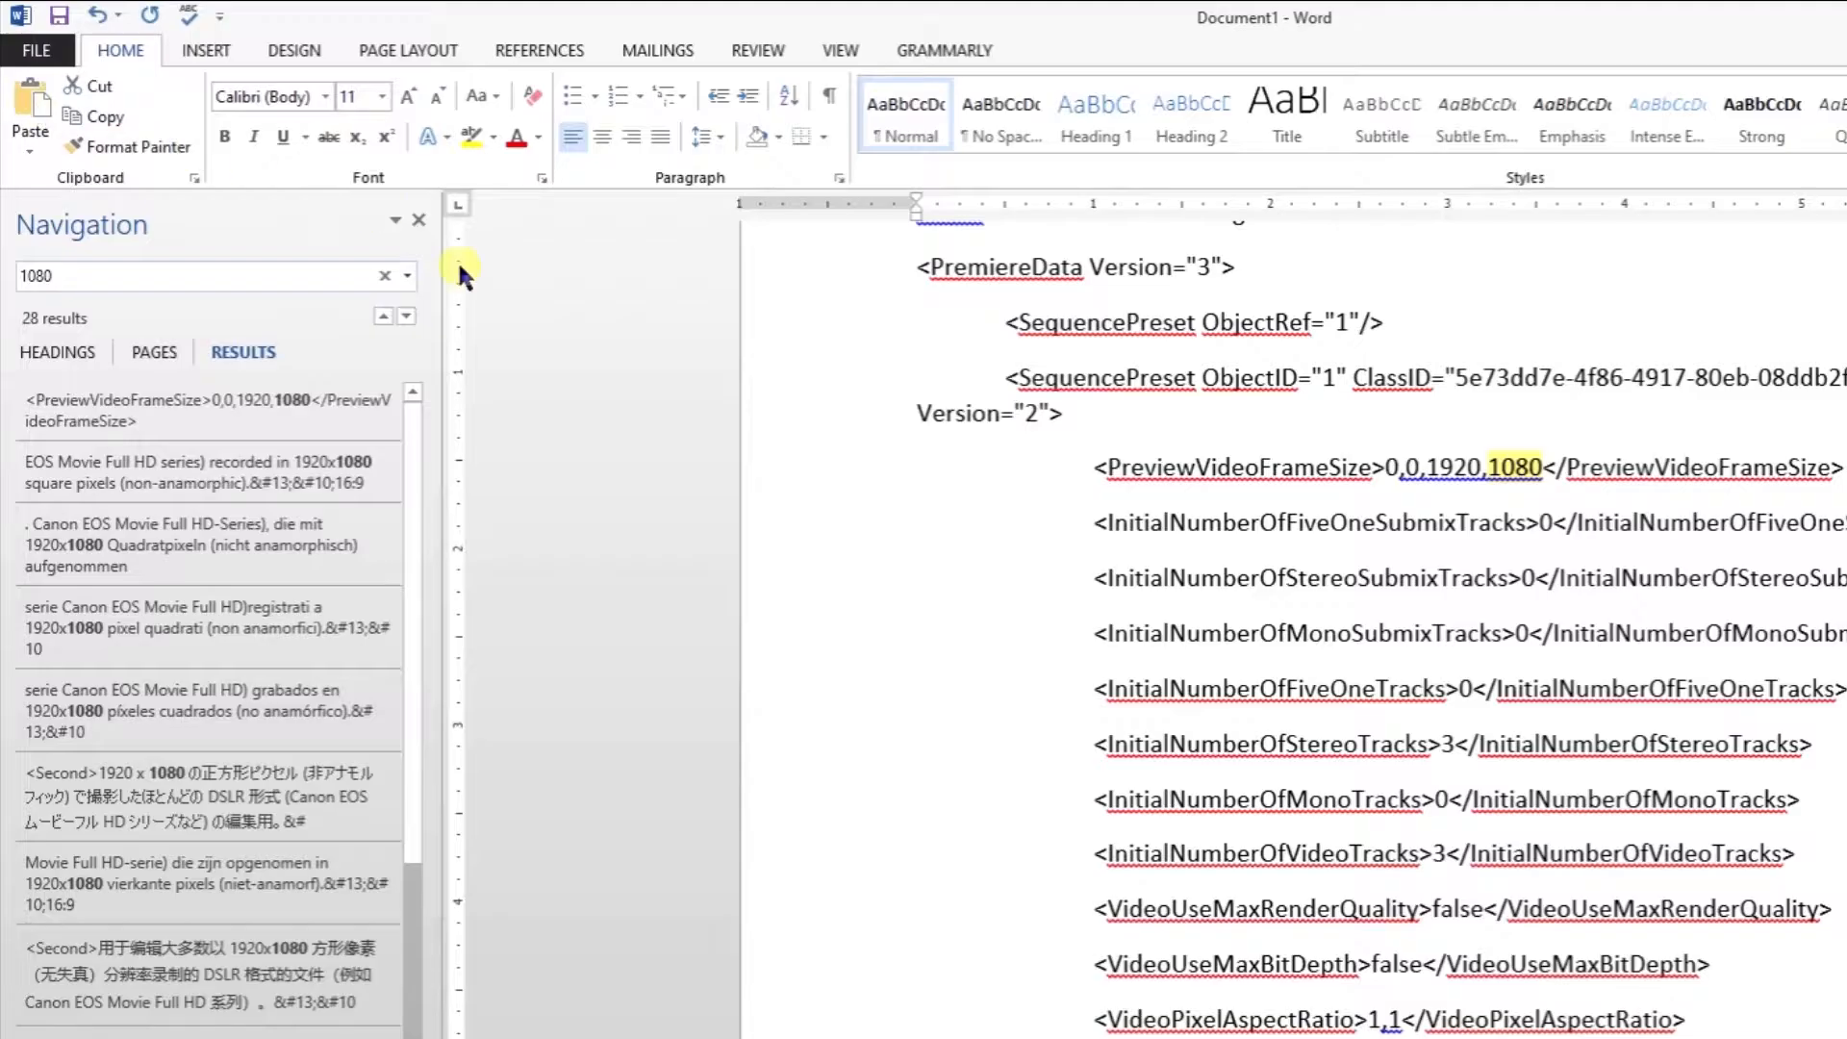
{"action": "left_click", "coordinate": [409, 277]}
{"action": "left_click", "coordinate": [427, 366]}
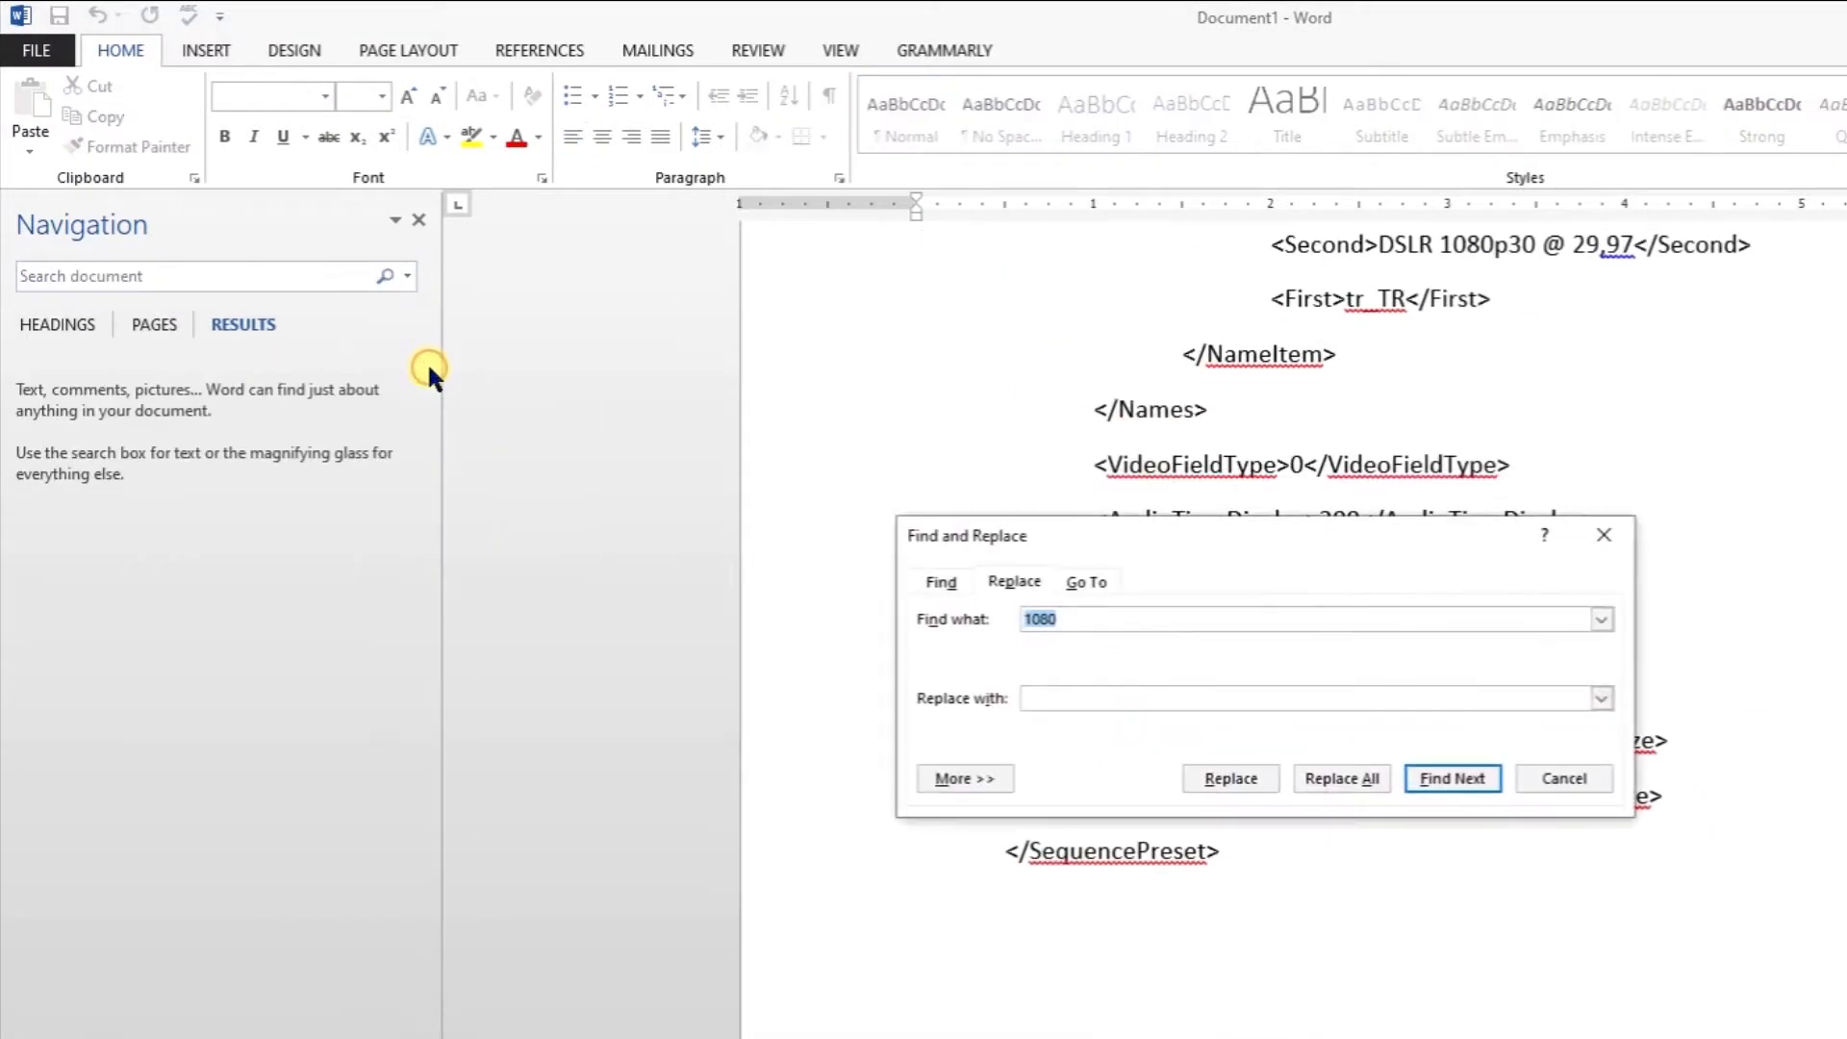
{"action": "left_click", "coordinate": [930, 520]}
{"action": "type", "text": "0000"}
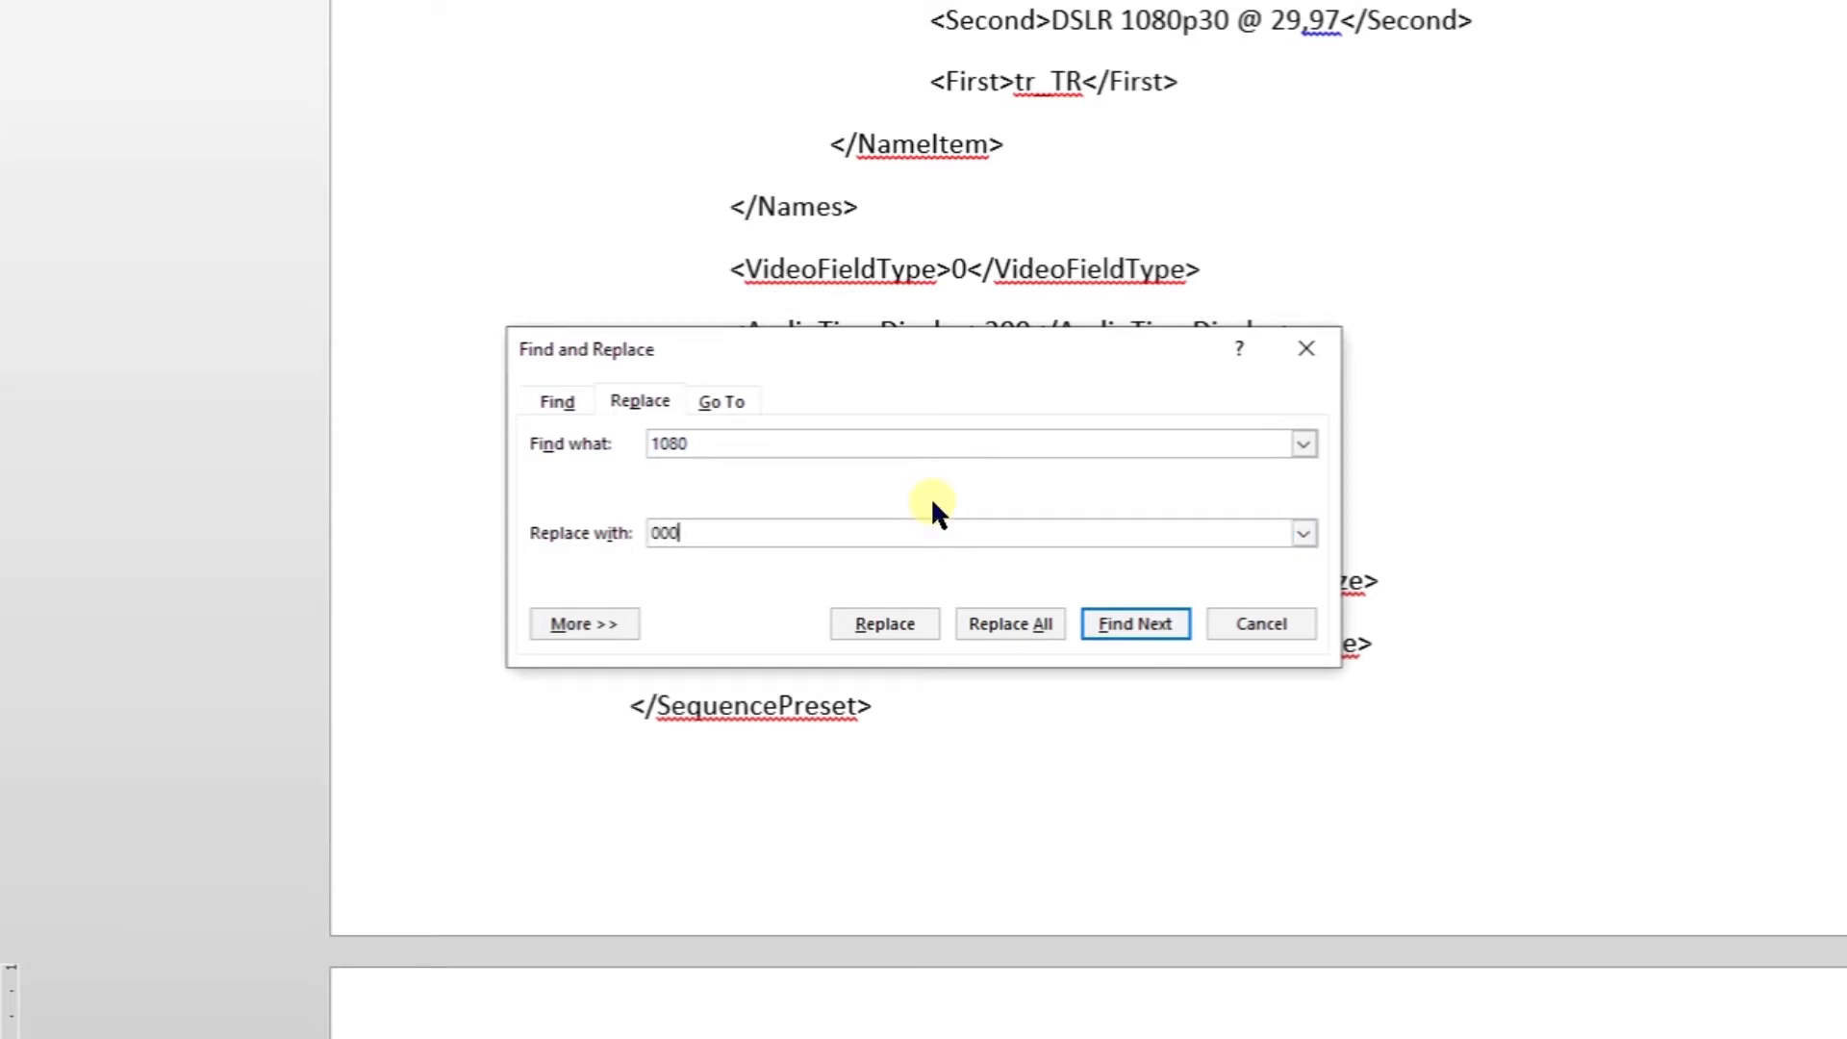
{"action": "left_click", "coordinate": [996, 621]}
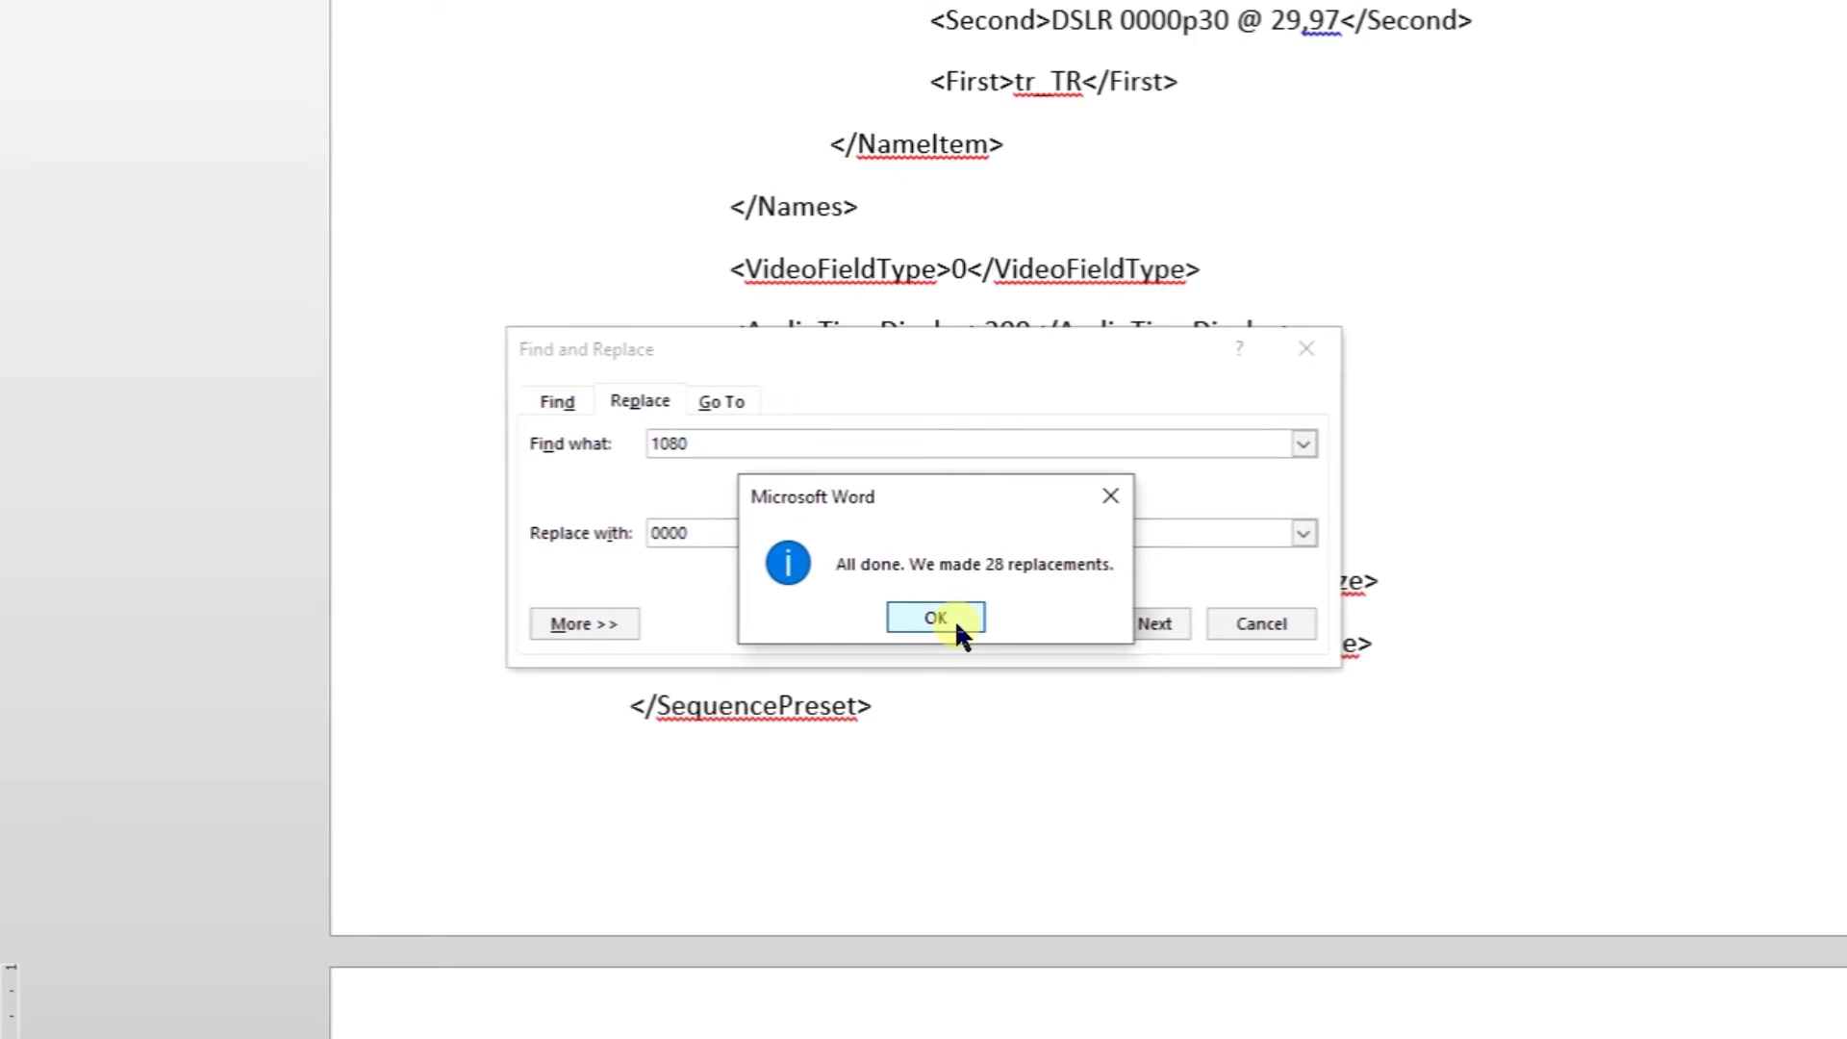
{"action": "left_click", "coordinate": [955, 620]}
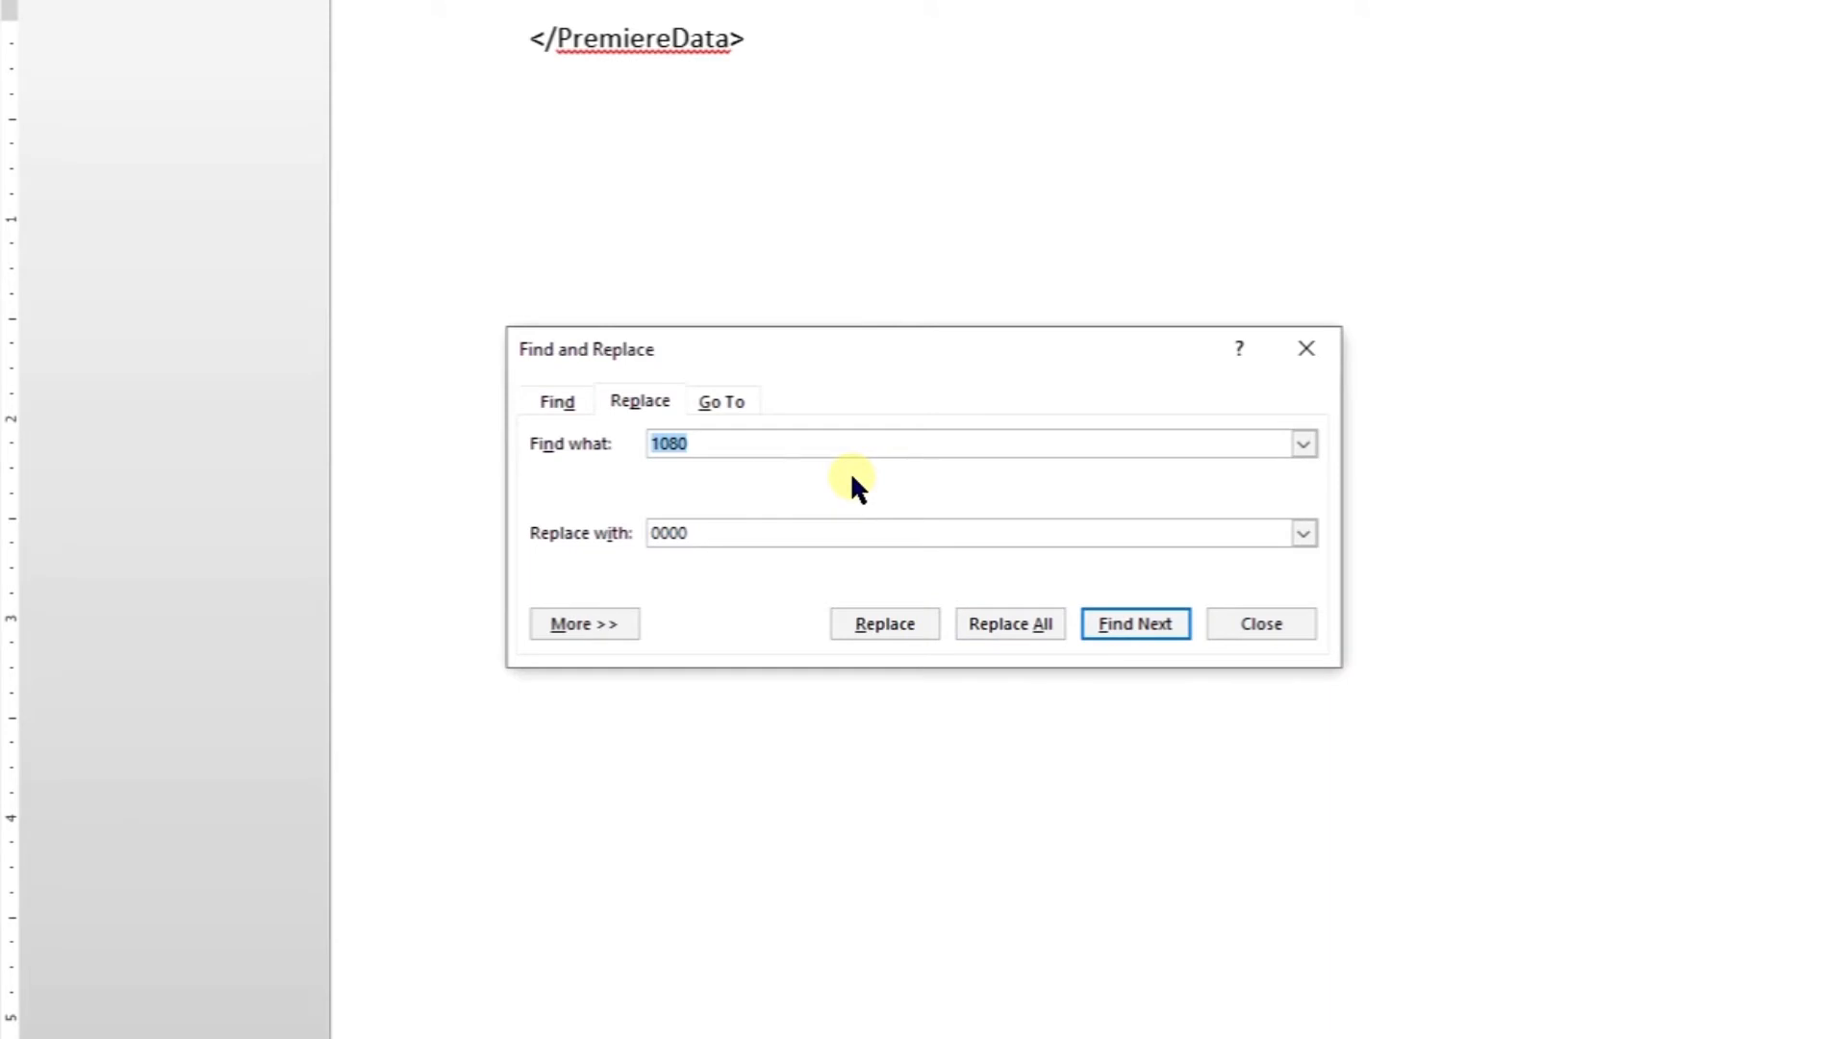
Replace every occurrence of 1920 in the Word document with 1080
{"action": "type", "text": "1920"}
{"action": "left_click", "coordinate": [755, 525]}
{"action": "type", "text": "1080"}
{"action": "left_click", "coordinate": [973, 621]}
{"action": "left_click", "coordinate": [955, 616]}
Replace every 0000 placeholder in the Word document with 1920 and close Find and Replace
{"action": "type", "text": "0000"}
{"action": "double_click", "coordinate": [763, 528]}
{"action": "type", "text": "1920"}
{"action": "left_click", "coordinate": [1002, 625]}
{"action": "left_click", "coordinate": [948, 617]}
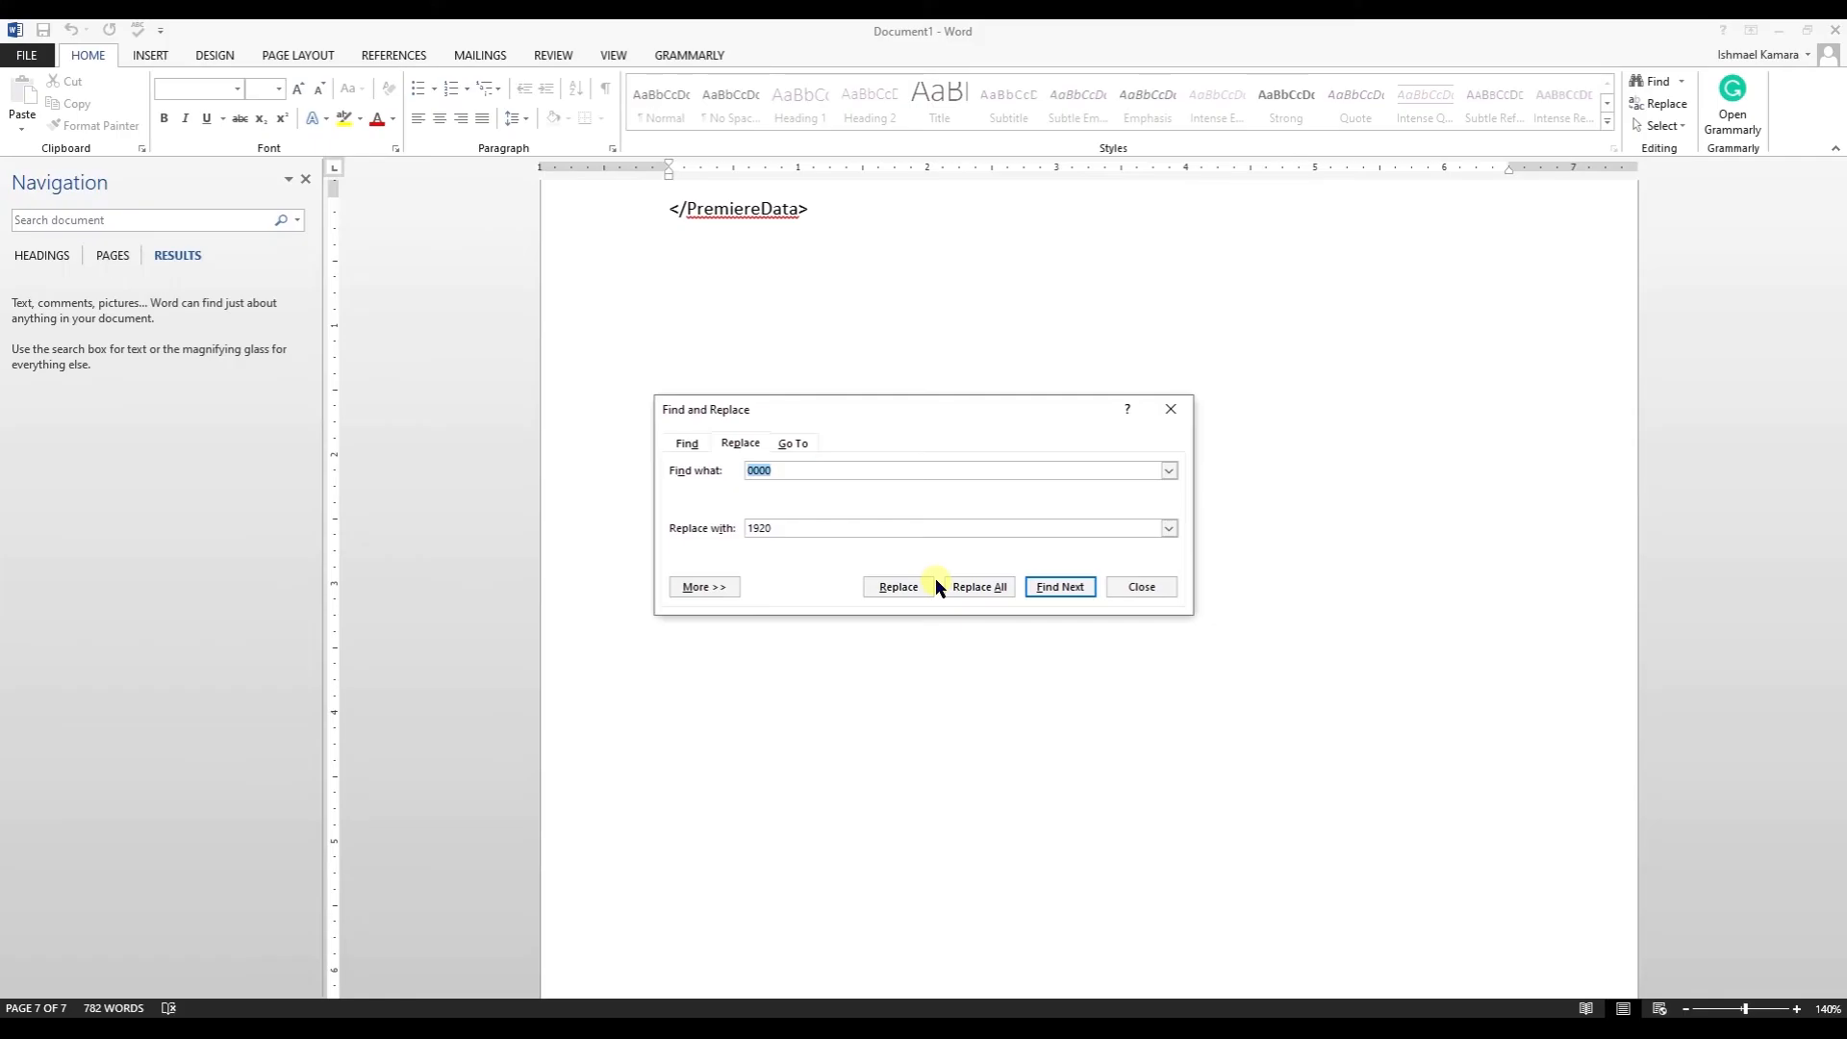
{"action": "left_click", "coordinate": [1140, 589]}
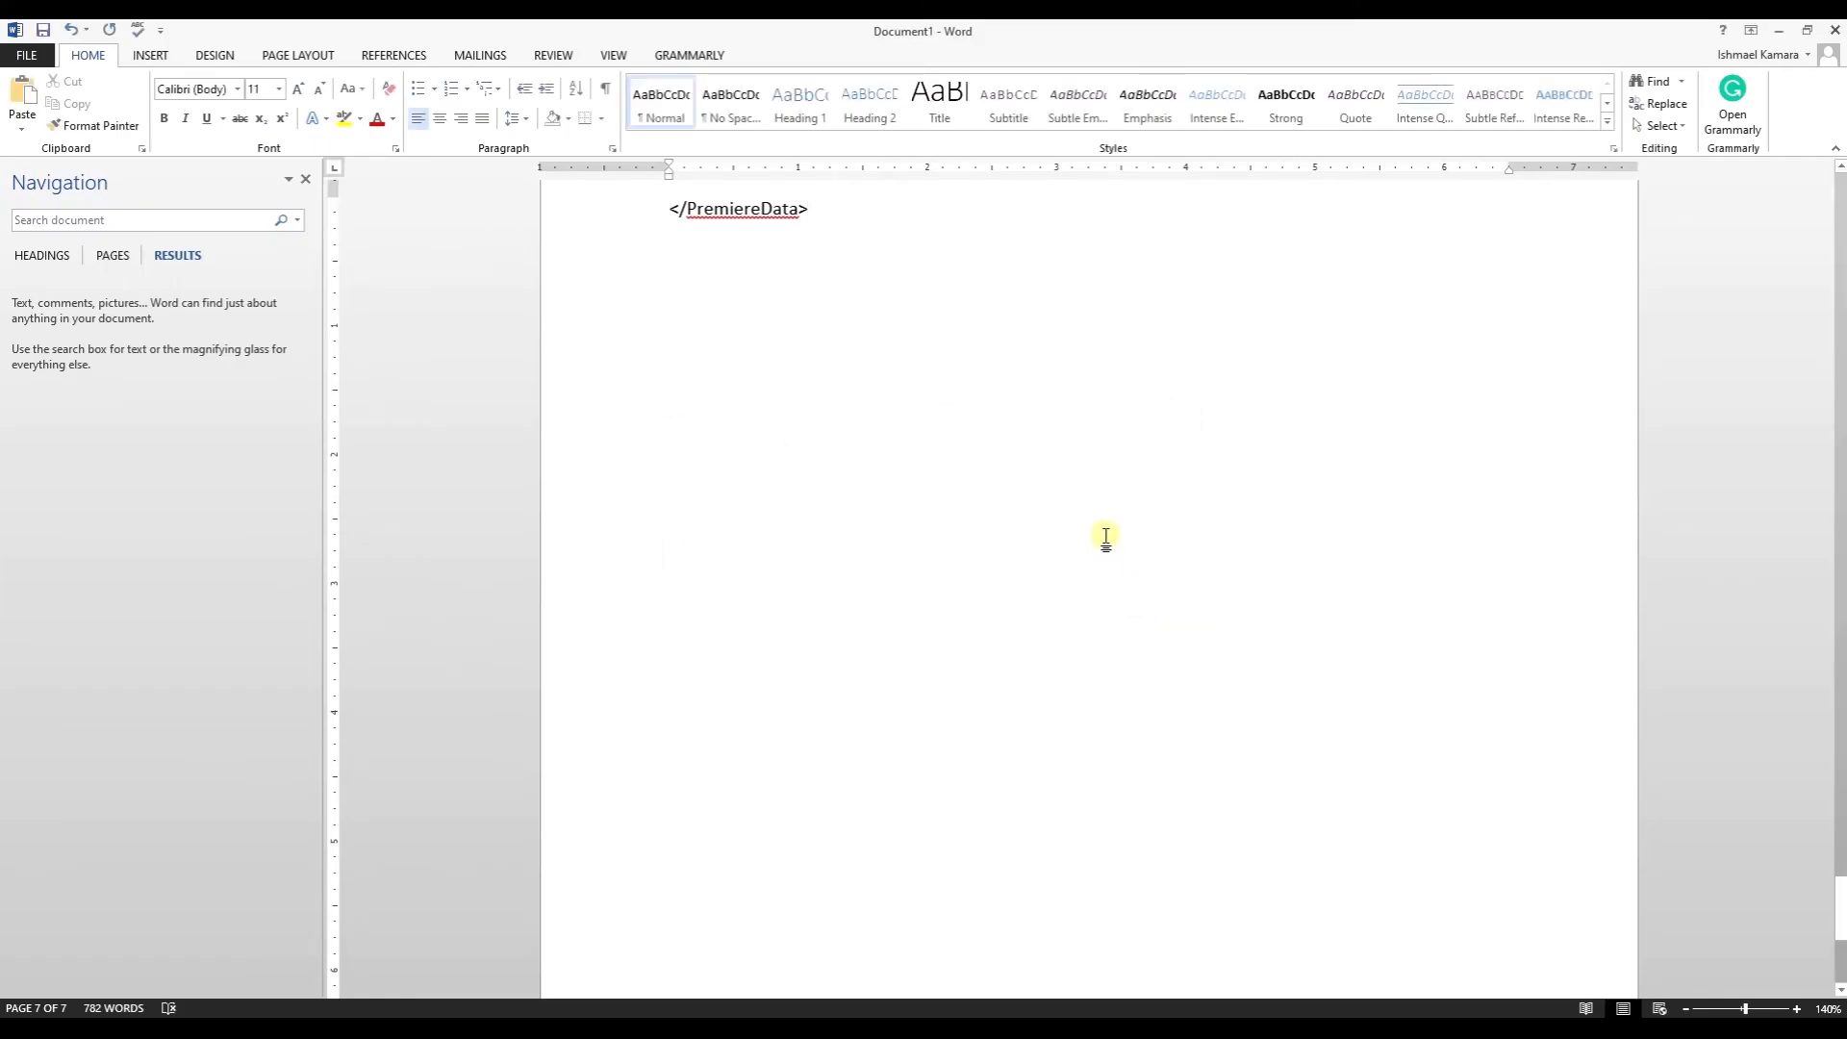
Replace all the Notepad preset text with the edited text from Word, save the file and close Notepad
{"action": "key", "text": "ctrl+a"}
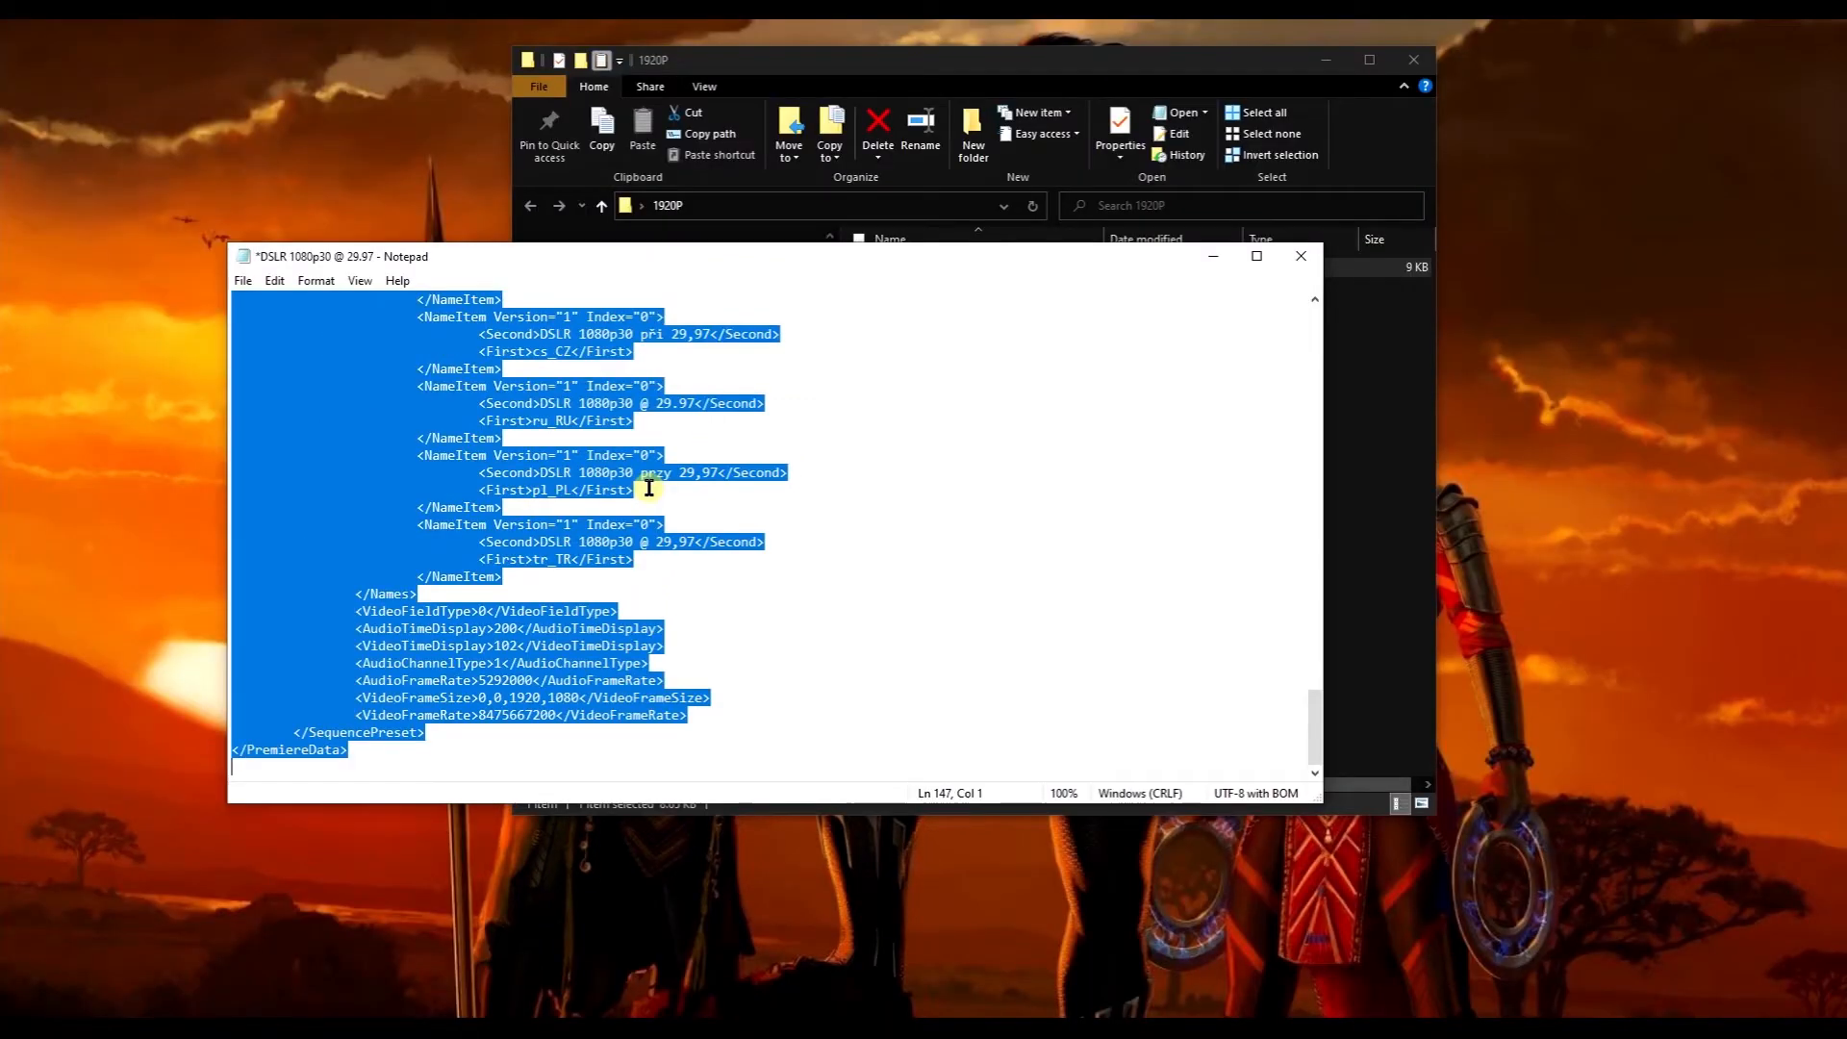
{"action": "key", "text": "ctrl+v"}
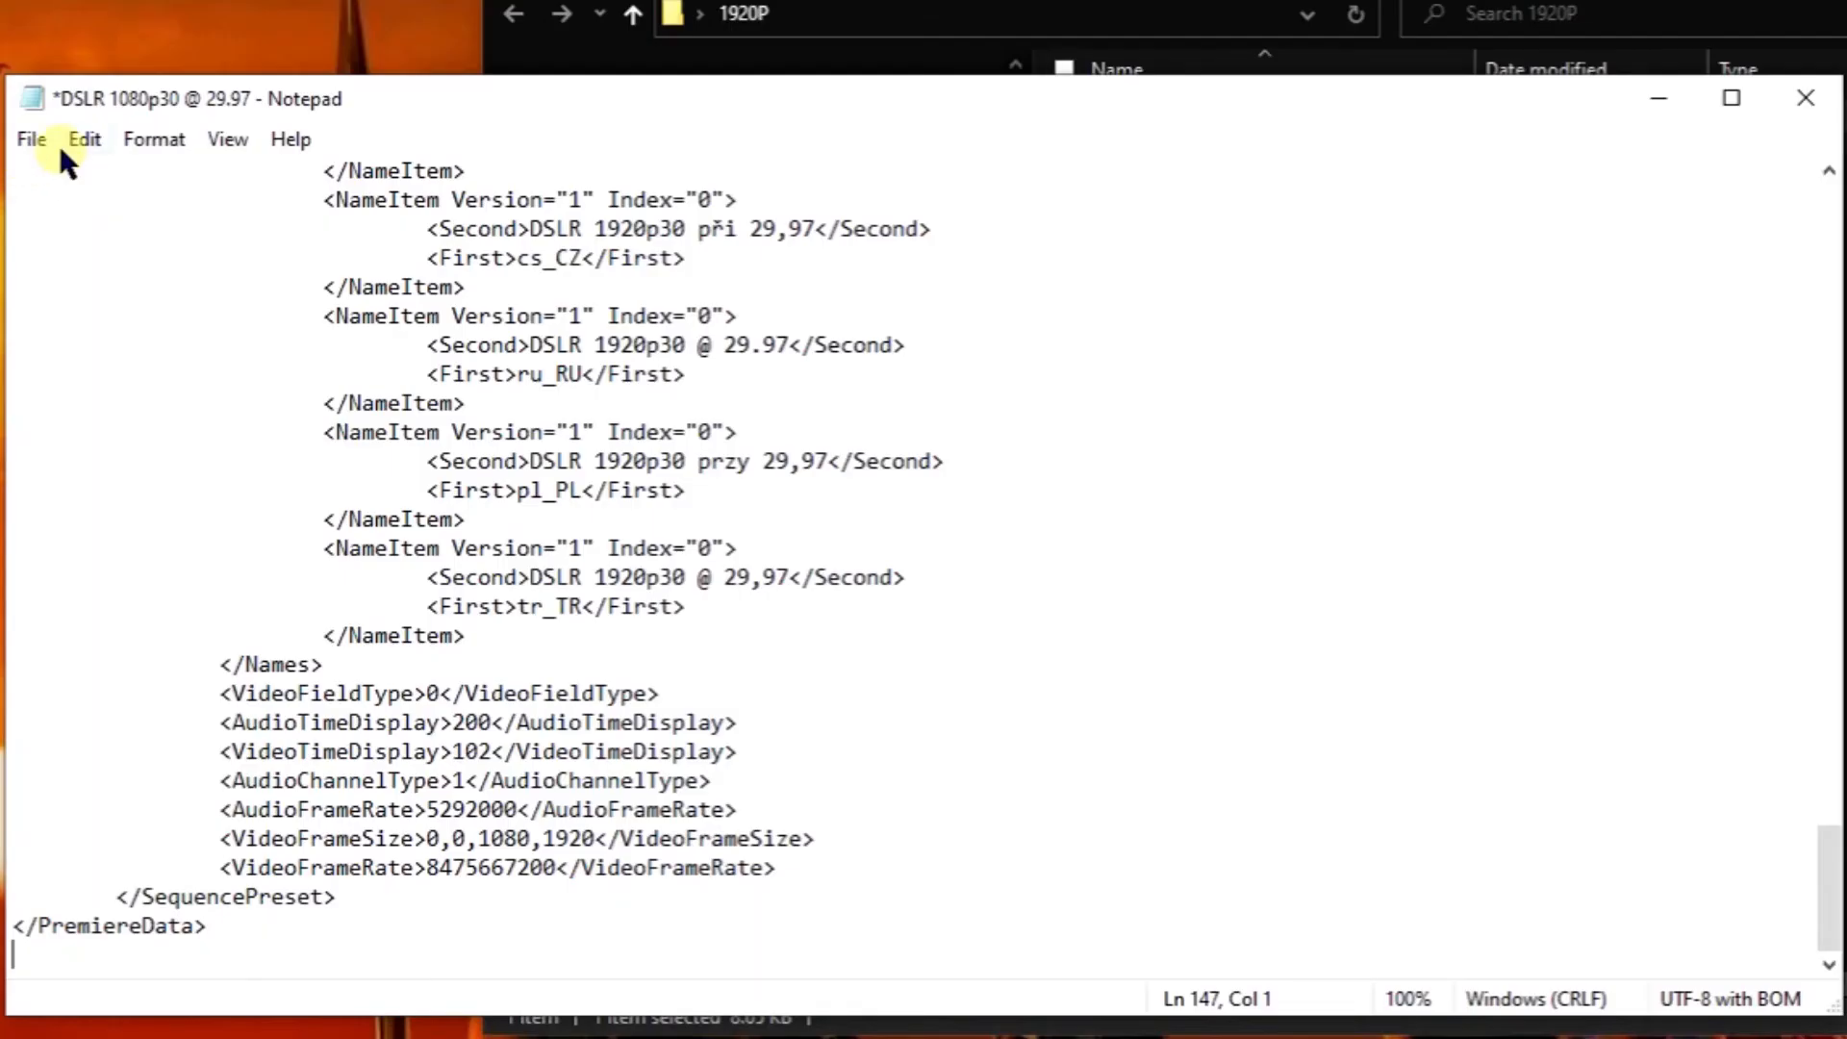
{"action": "left_click", "coordinate": [246, 281]}
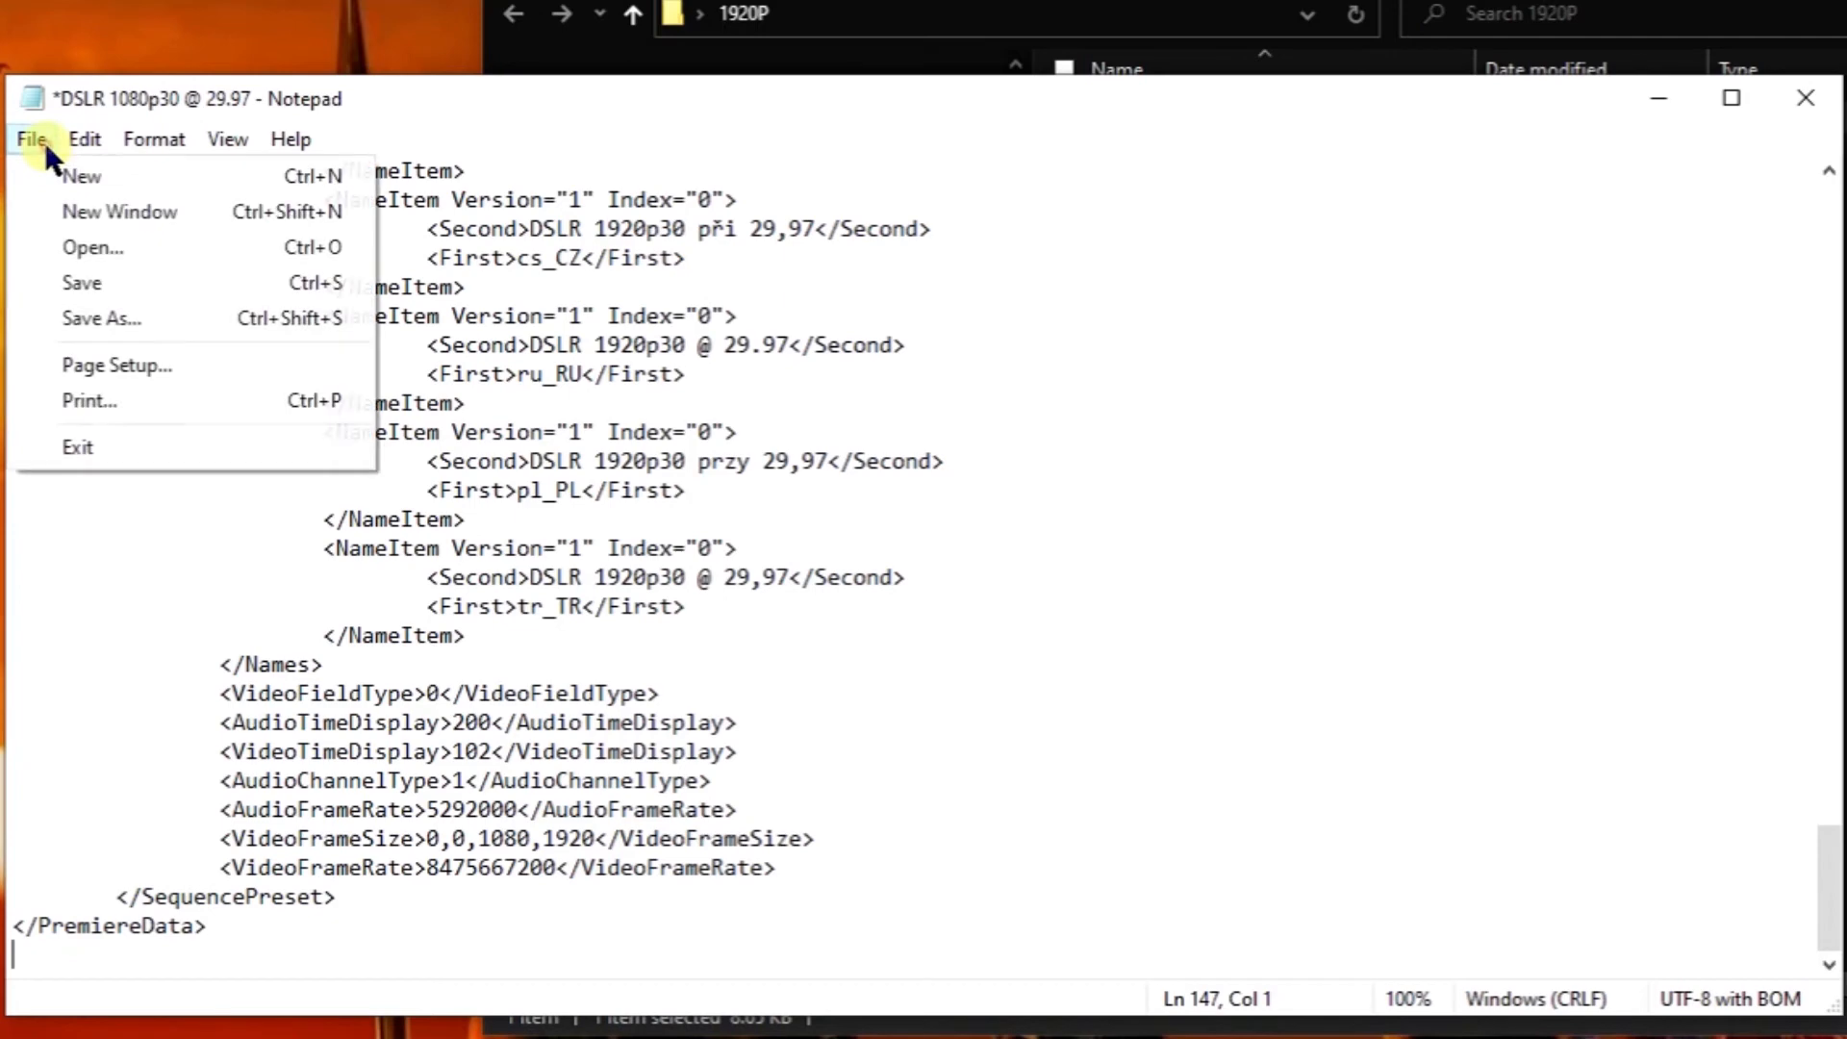
{"action": "left_click", "coordinate": [134, 279]}
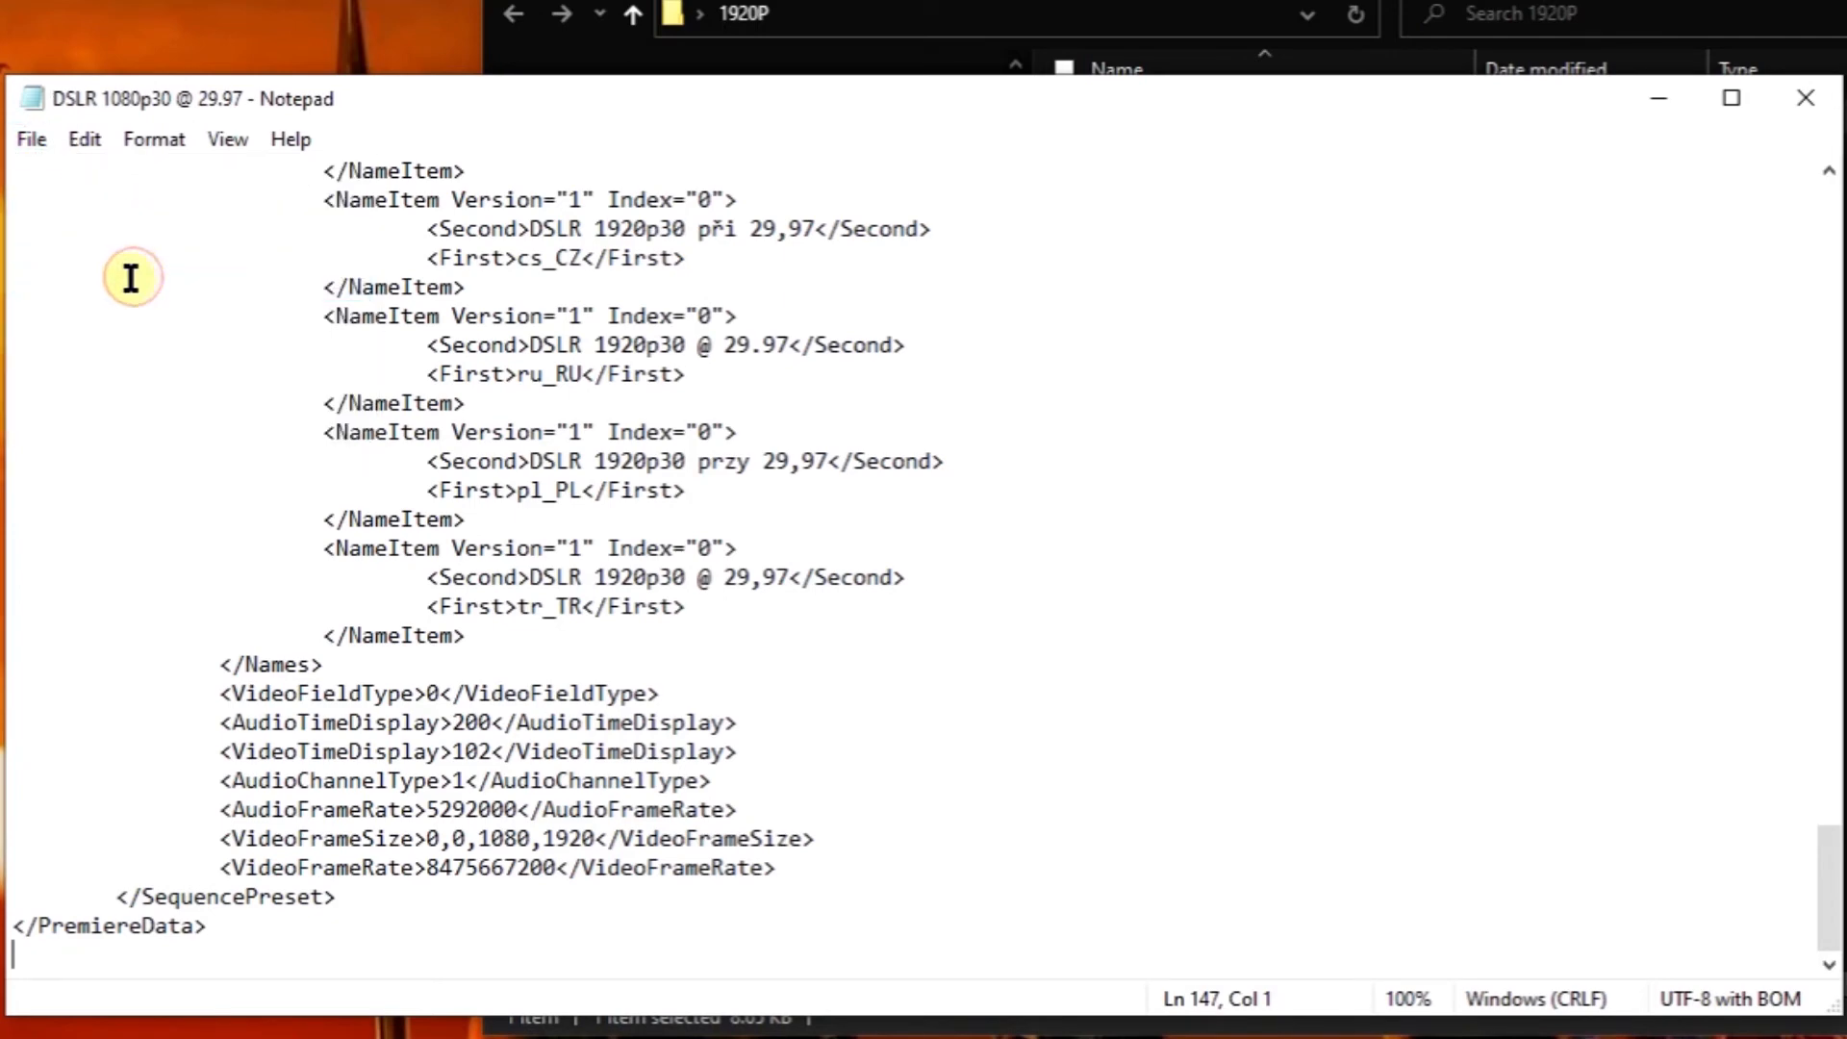
{"action": "left_click", "coordinate": [1806, 98]}
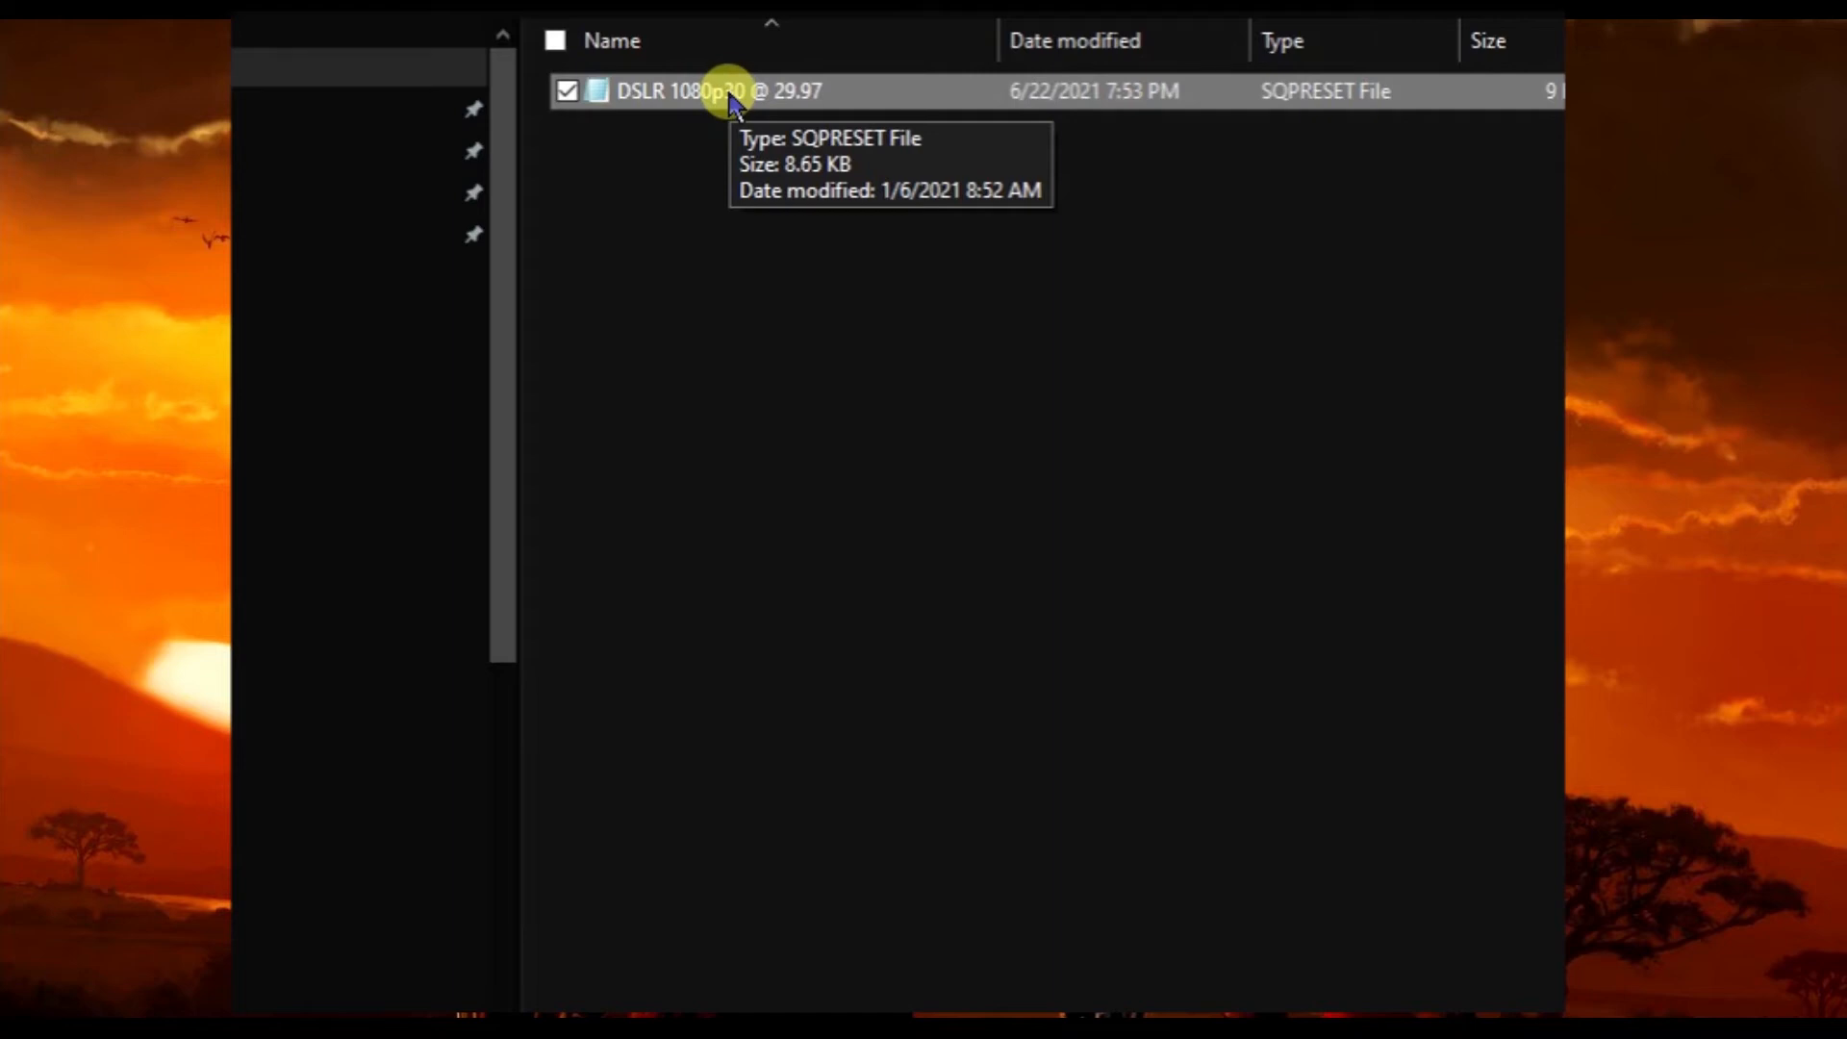
Rename the preset file in the 1920P folder as DSLR 1920p30 @ 29.97
{"action": "right_click", "coordinate": [724, 89]}
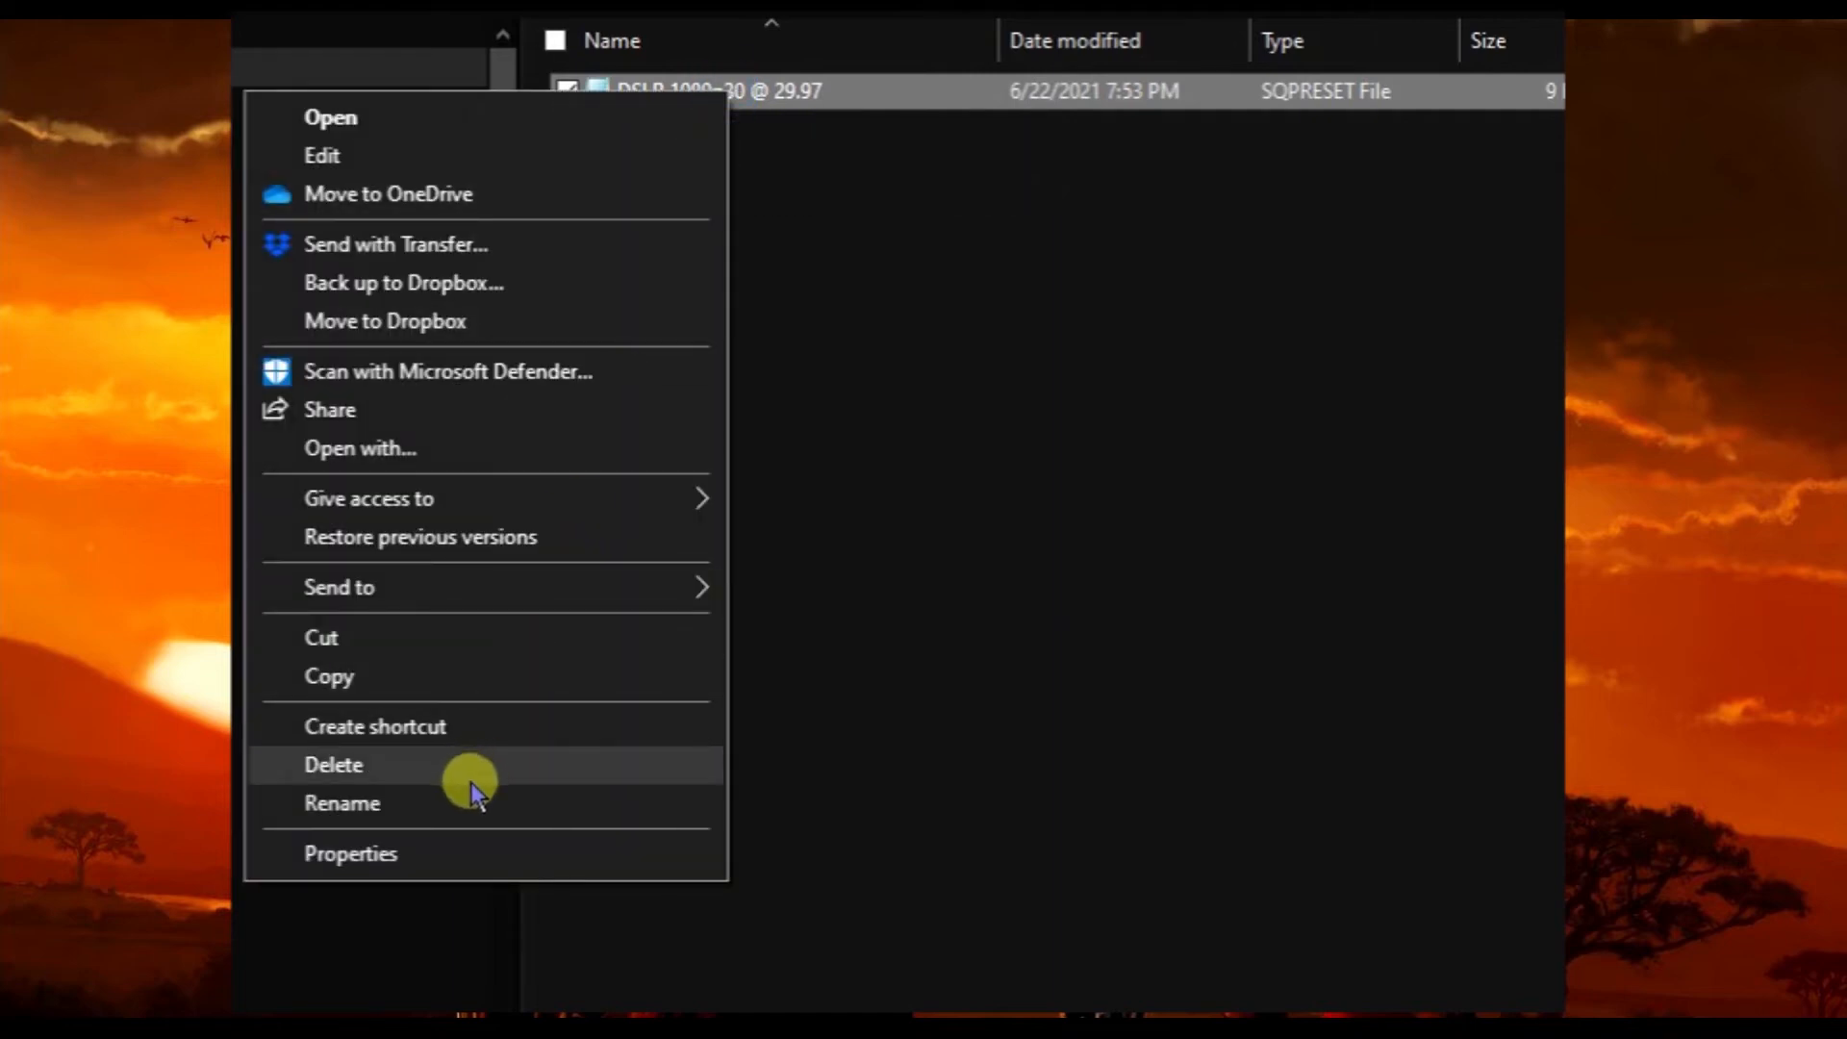
{"action": "left_click", "coordinate": [469, 801]}
{"action": "left_click", "coordinate": [713, 91]}
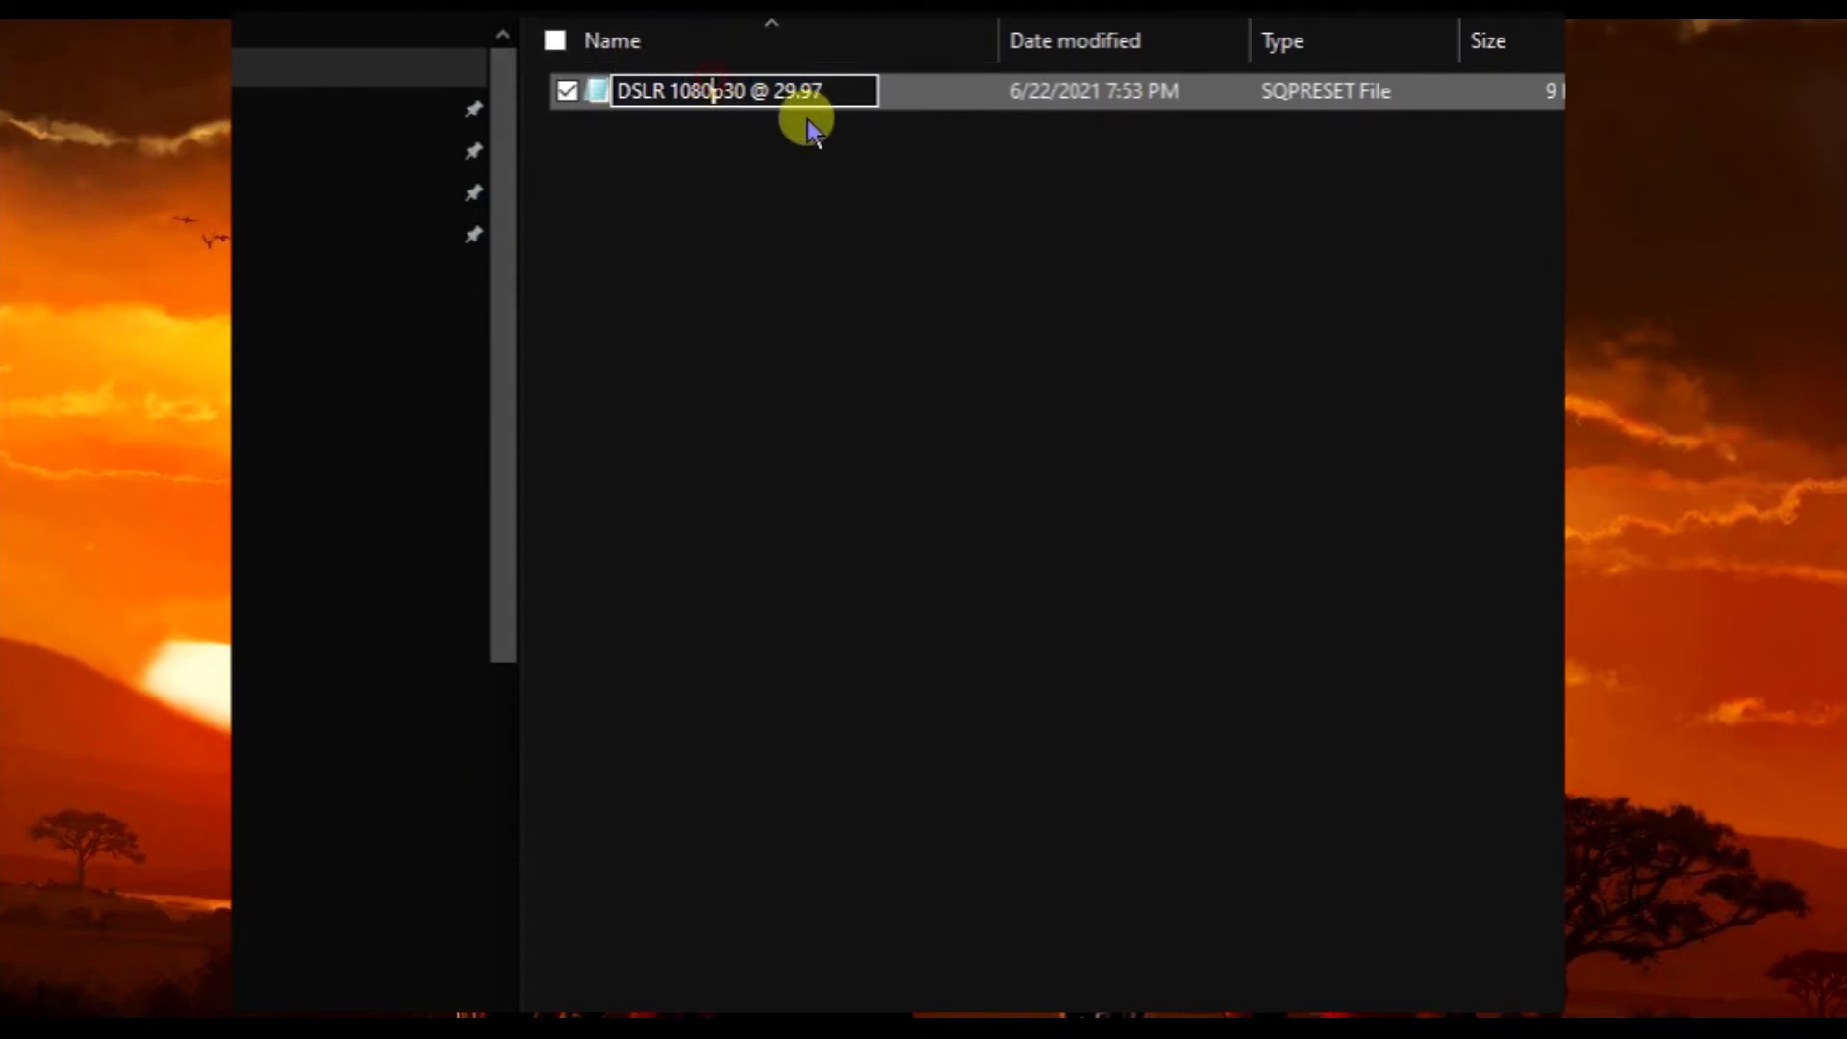
{"action": "key", "text": "BackSpace"}
{"action": "key", "text": "BackSpace"}
{"action": "key", "text": "BackSpace"}
{"action": "type", "text": "920"}
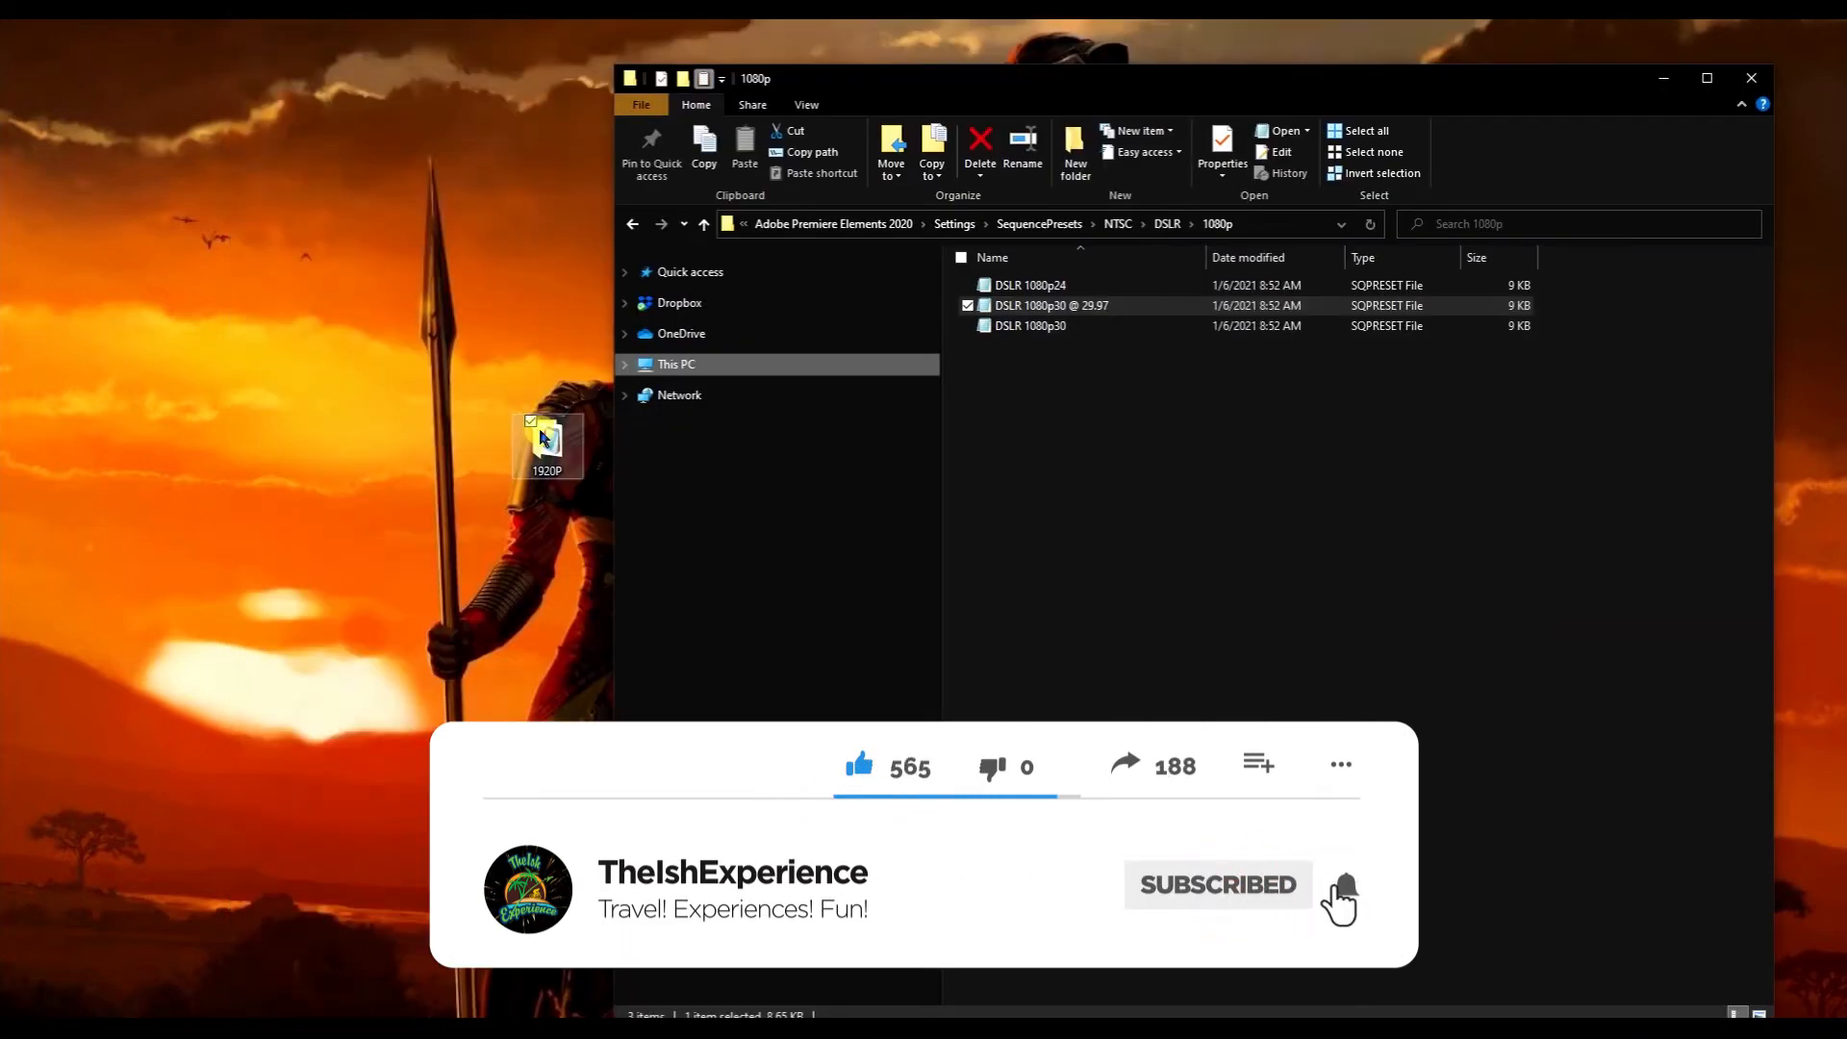
Move the 1920P folder from the desktop into the NTSC DSLR sequence presets folder and dismiss File Explorer
{"action": "left_click_drag", "start_coordinate": [536, 419], "coordinate": [375, 366]}
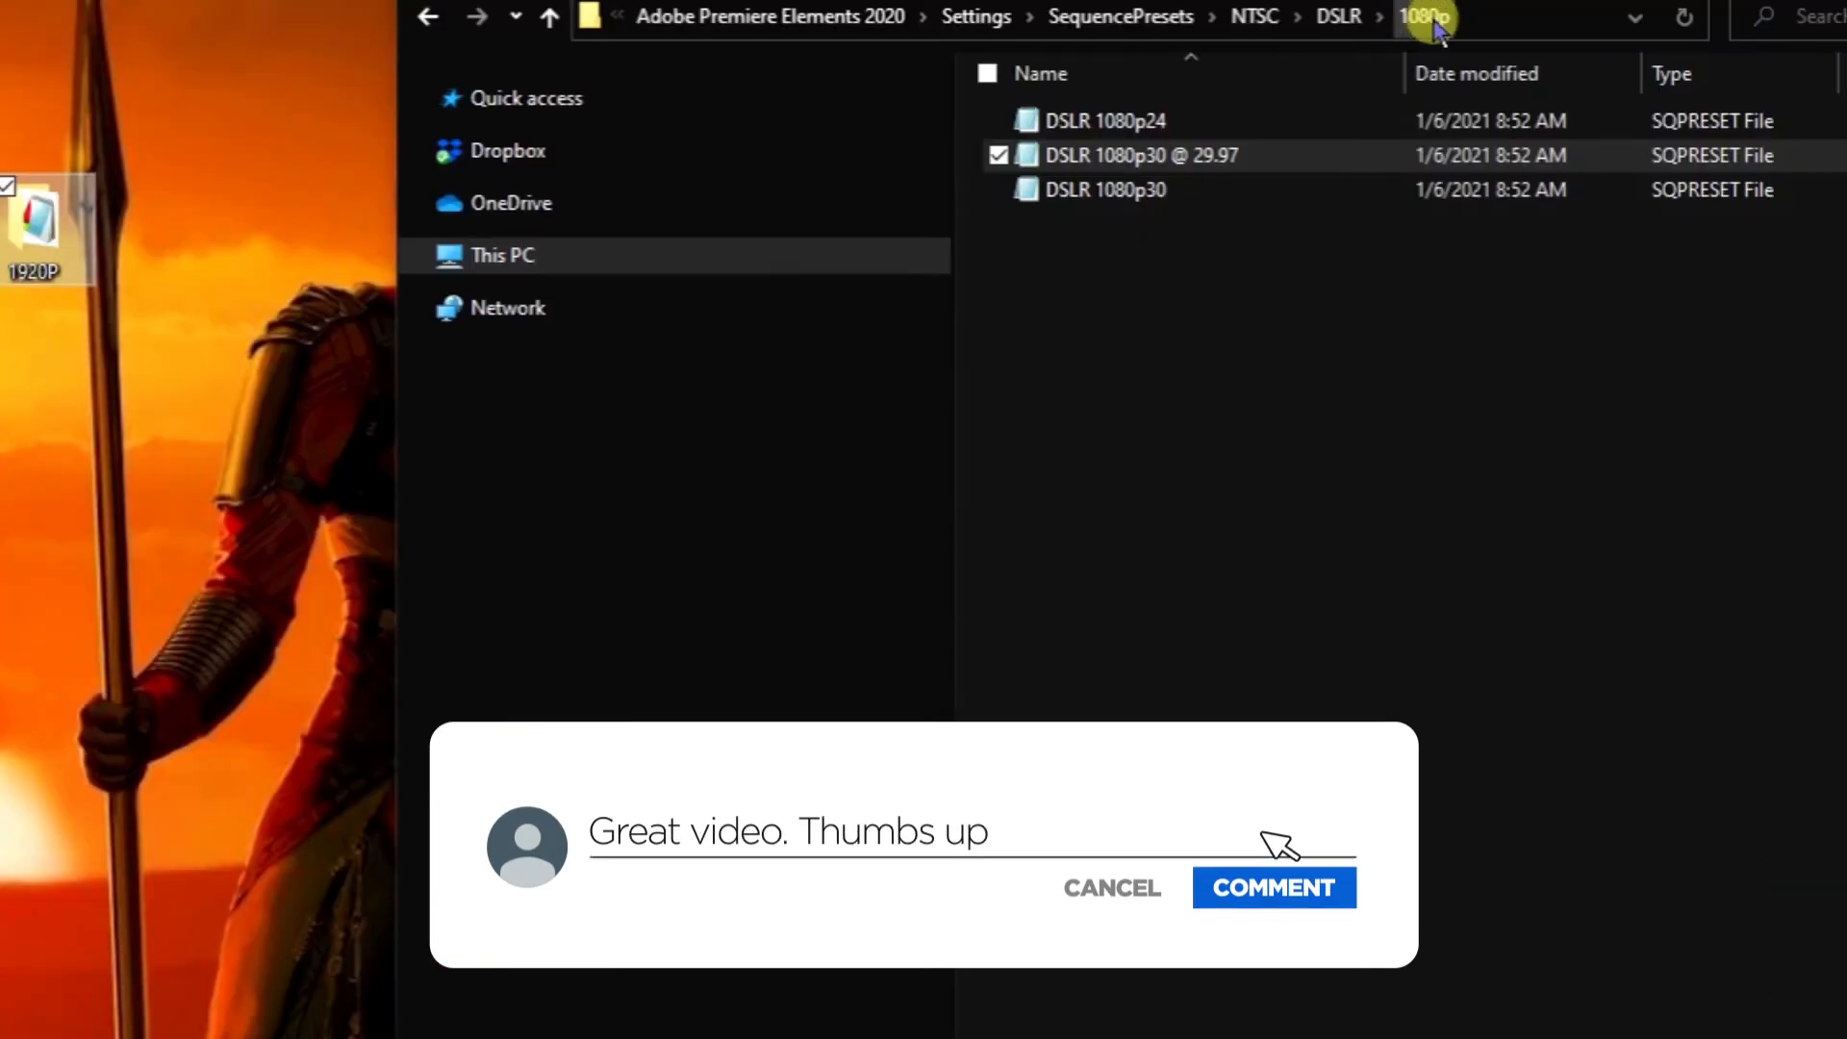
{"action": "left_click", "coordinate": [1335, 21]}
{"action": "left_click_drag", "start_coordinate": [53, 217], "coordinate": [1290, 348]}
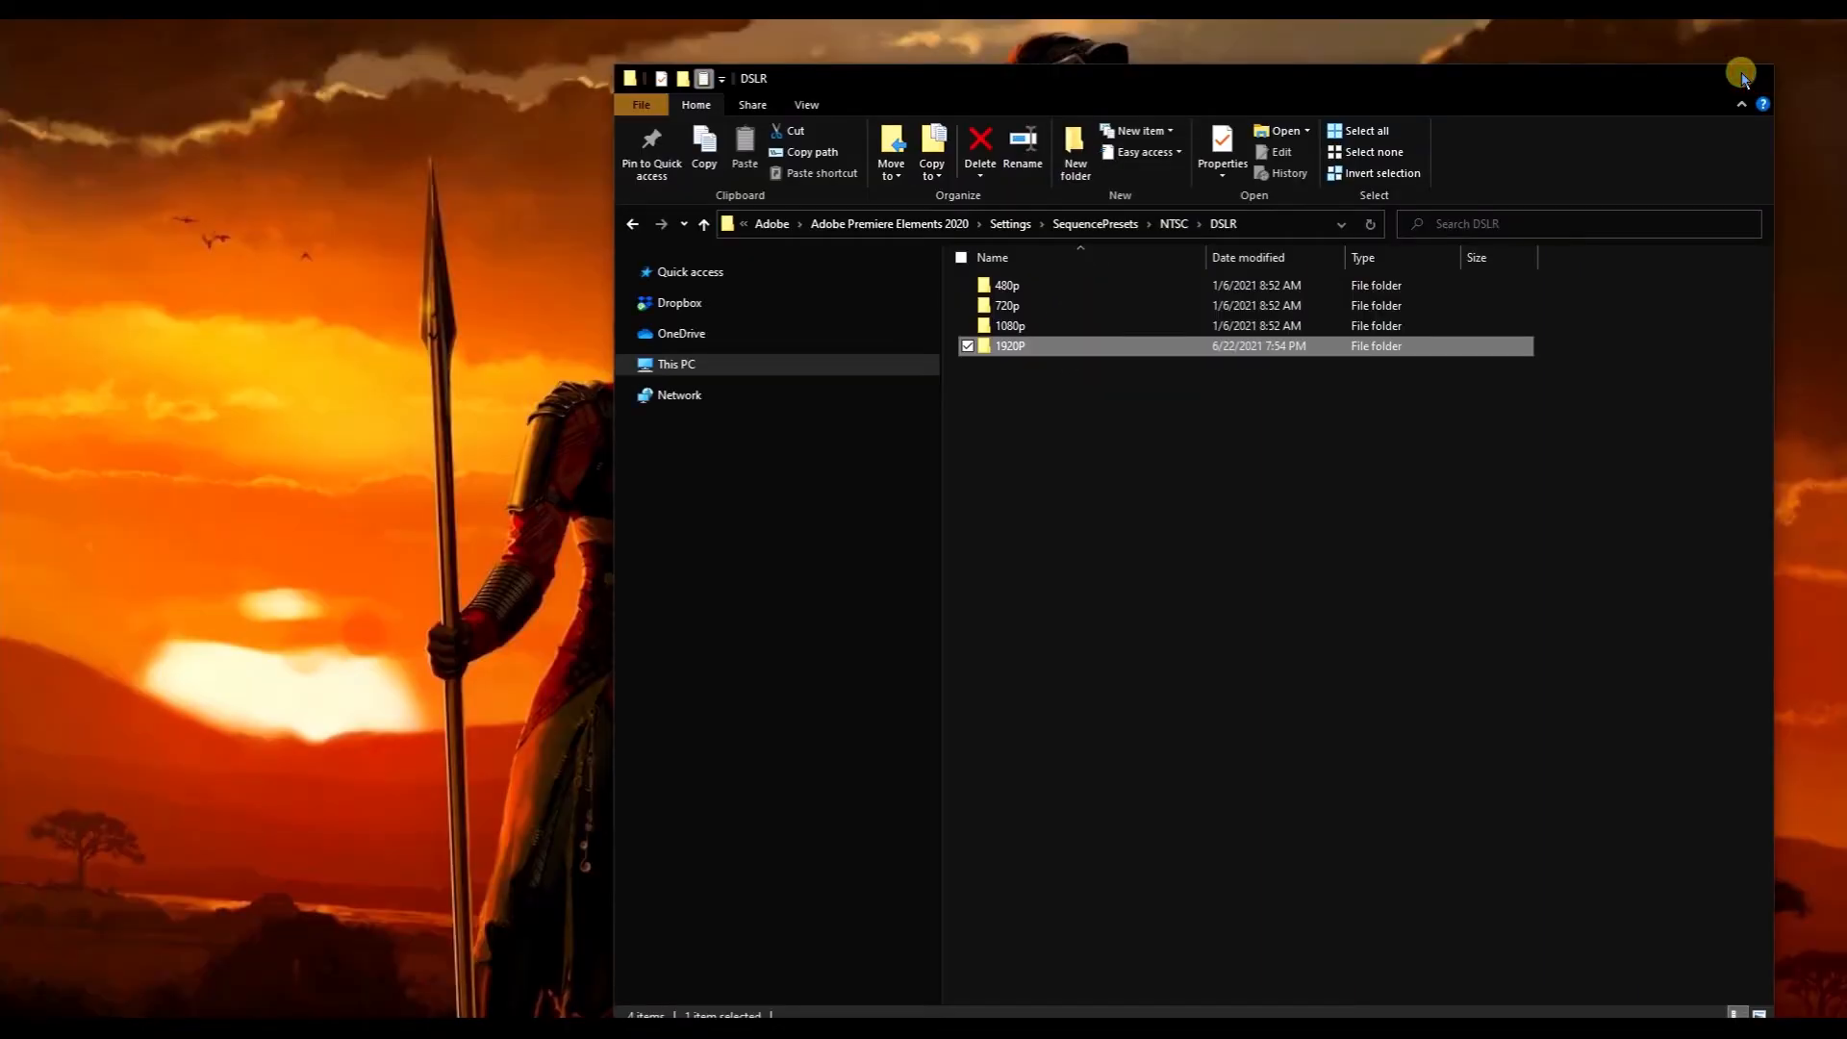
{"action": "left_click", "coordinate": [1687, 54]}
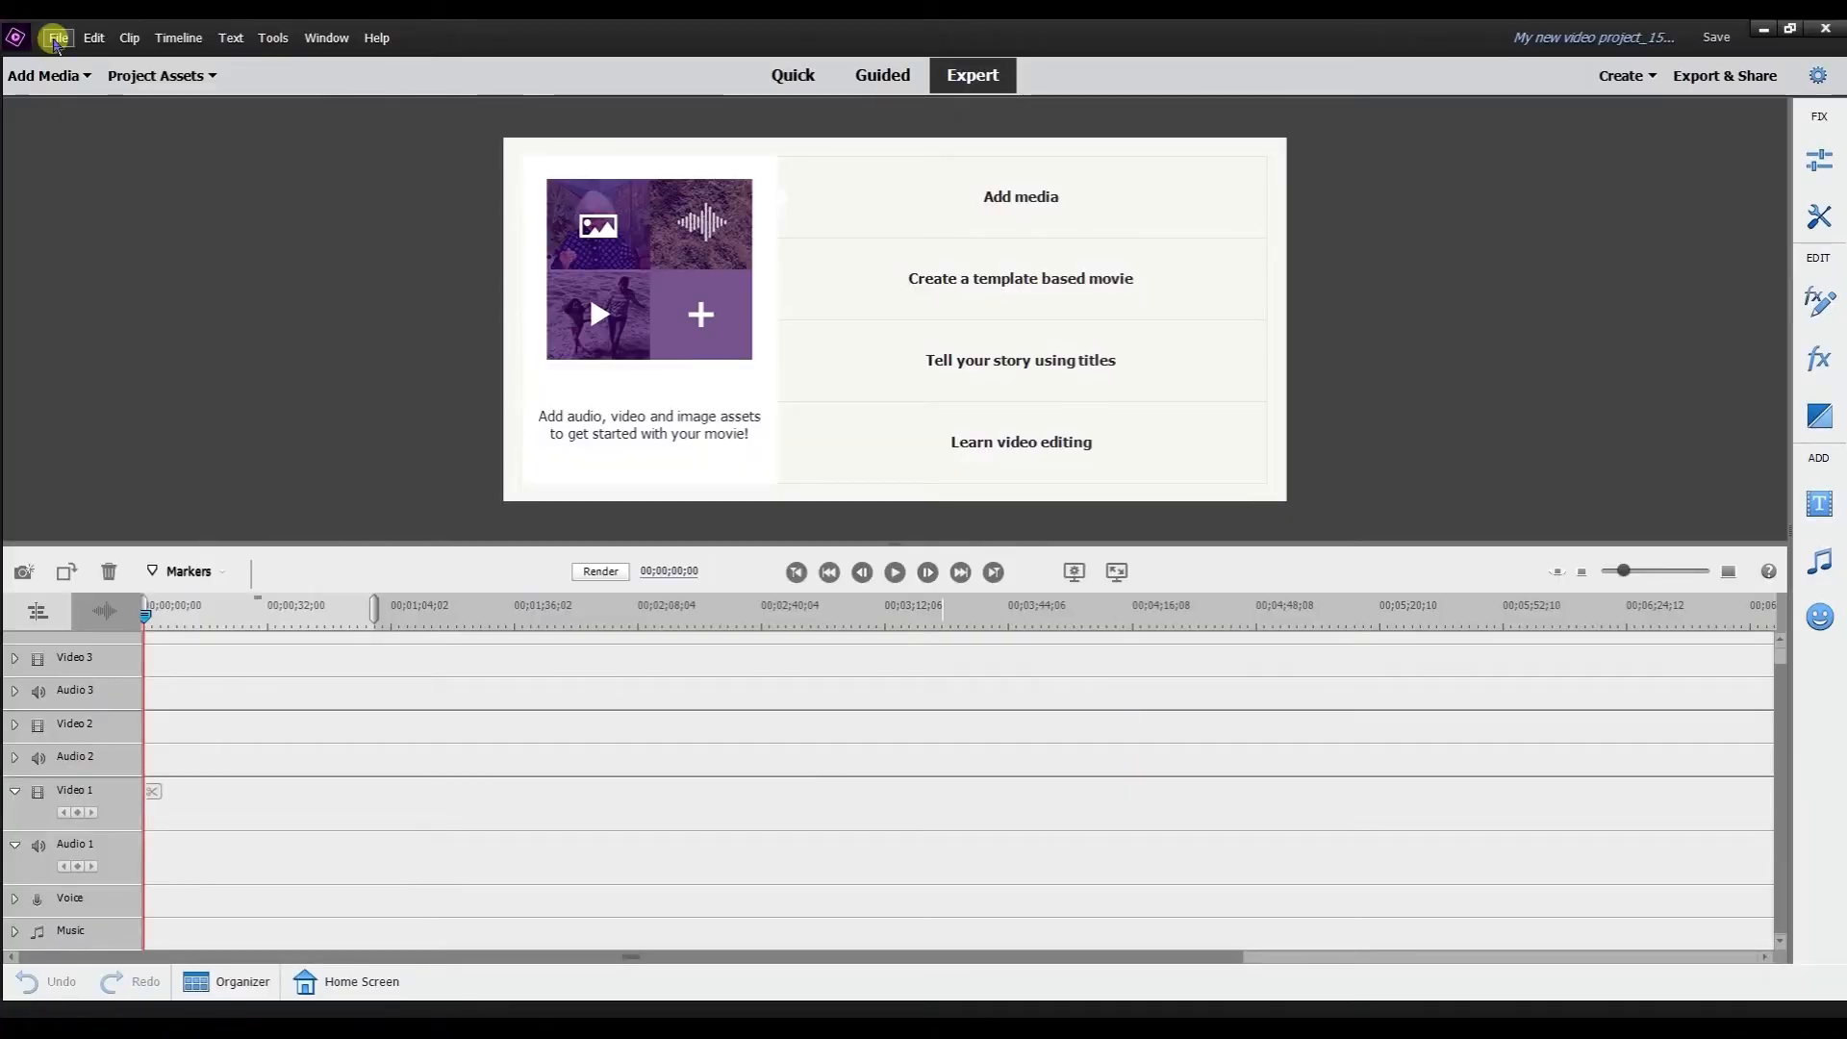
Start a new project in Premiere Elements and select the DSLR 1920p30 @ 29.97 preset in the NTSC DSLR 1920P folder
{"action": "left_click", "coordinate": [55, 39]}
{"action": "mouse_move", "coordinate": [86, 61]}
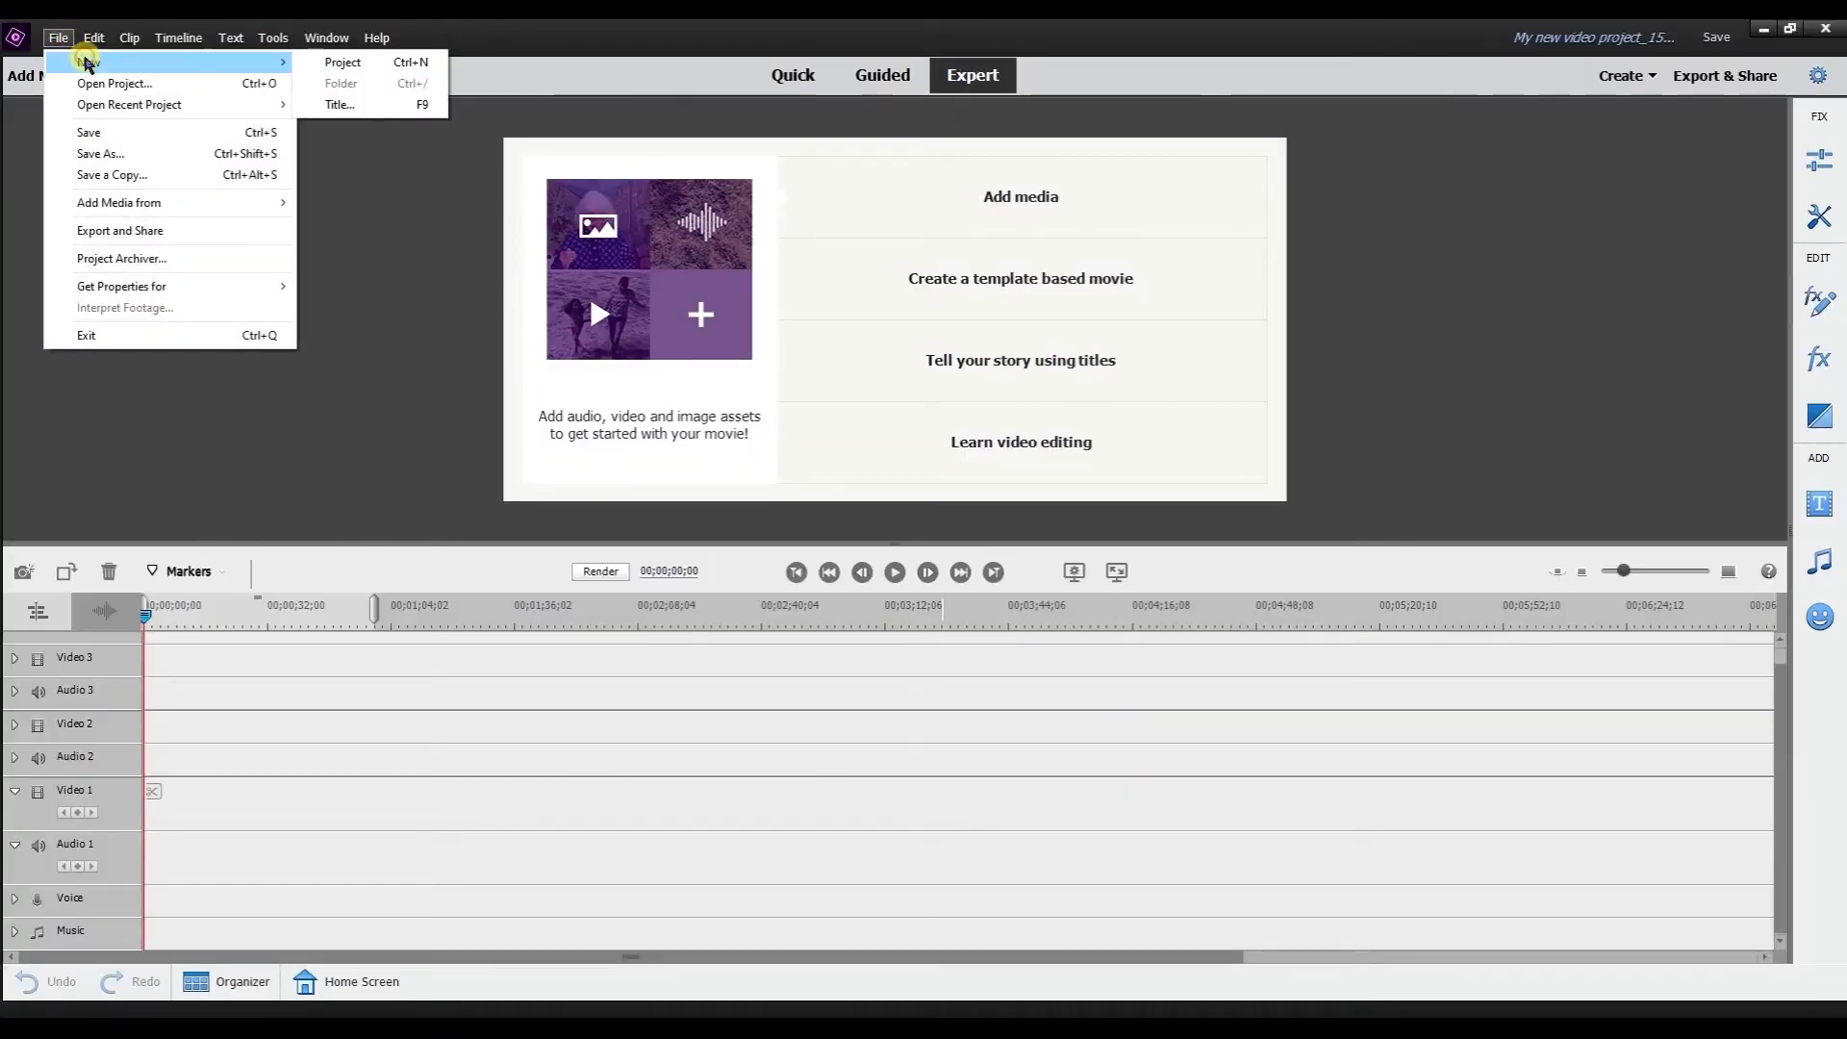
{"action": "left_click", "coordinate": [315, 63]}
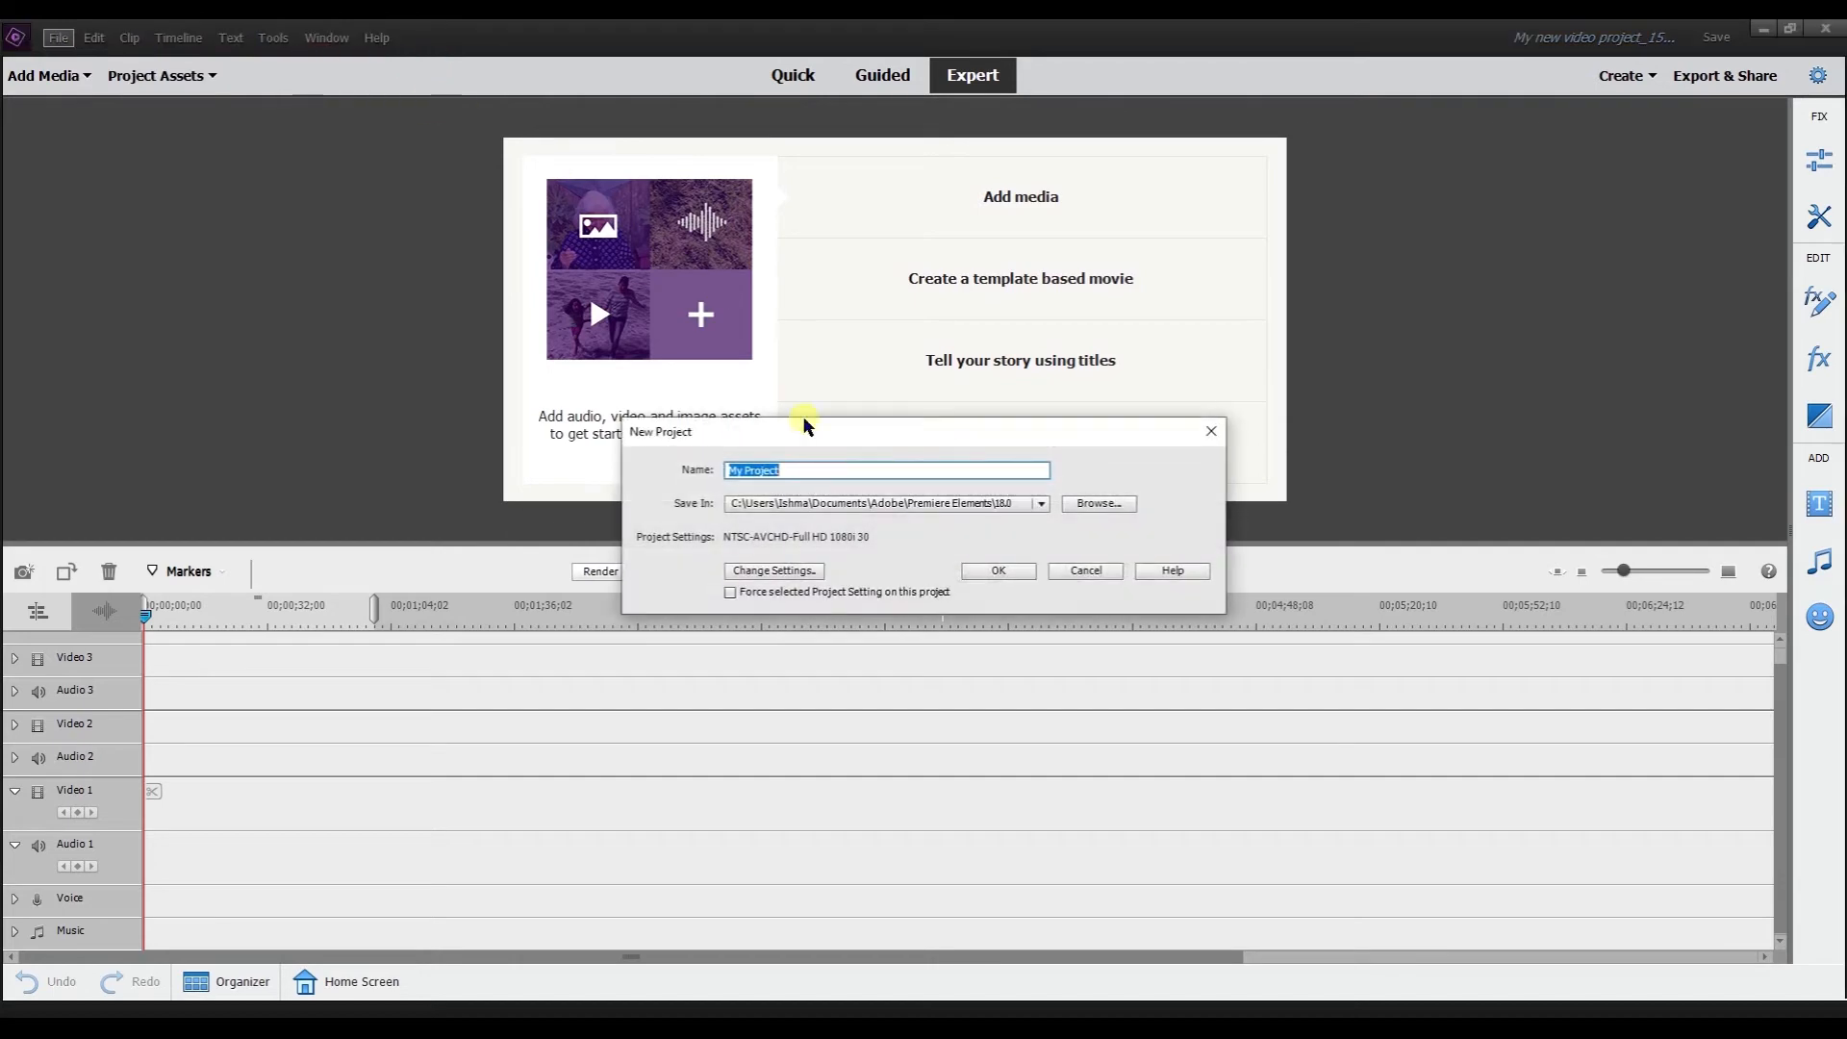
{"action": "left_click", "coordinate": [798, 572]}
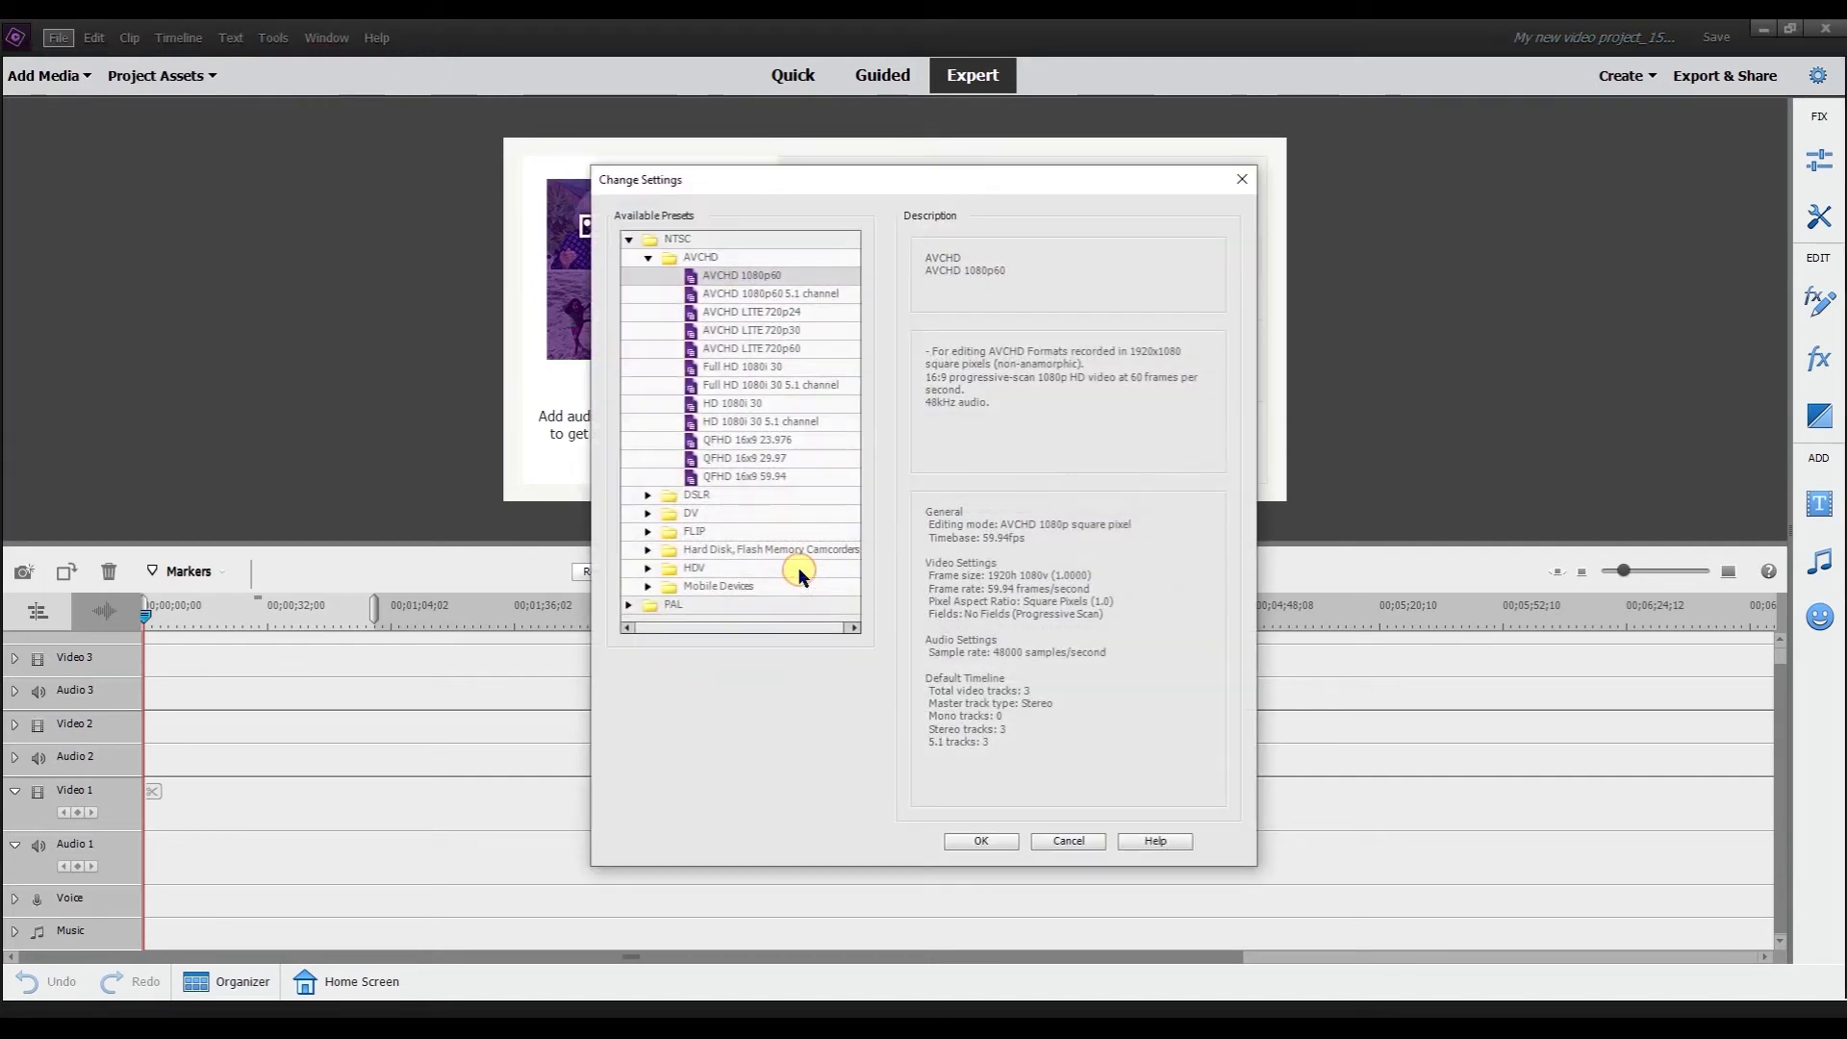
{"action": "left_click", "coordinate": [647, 496]}
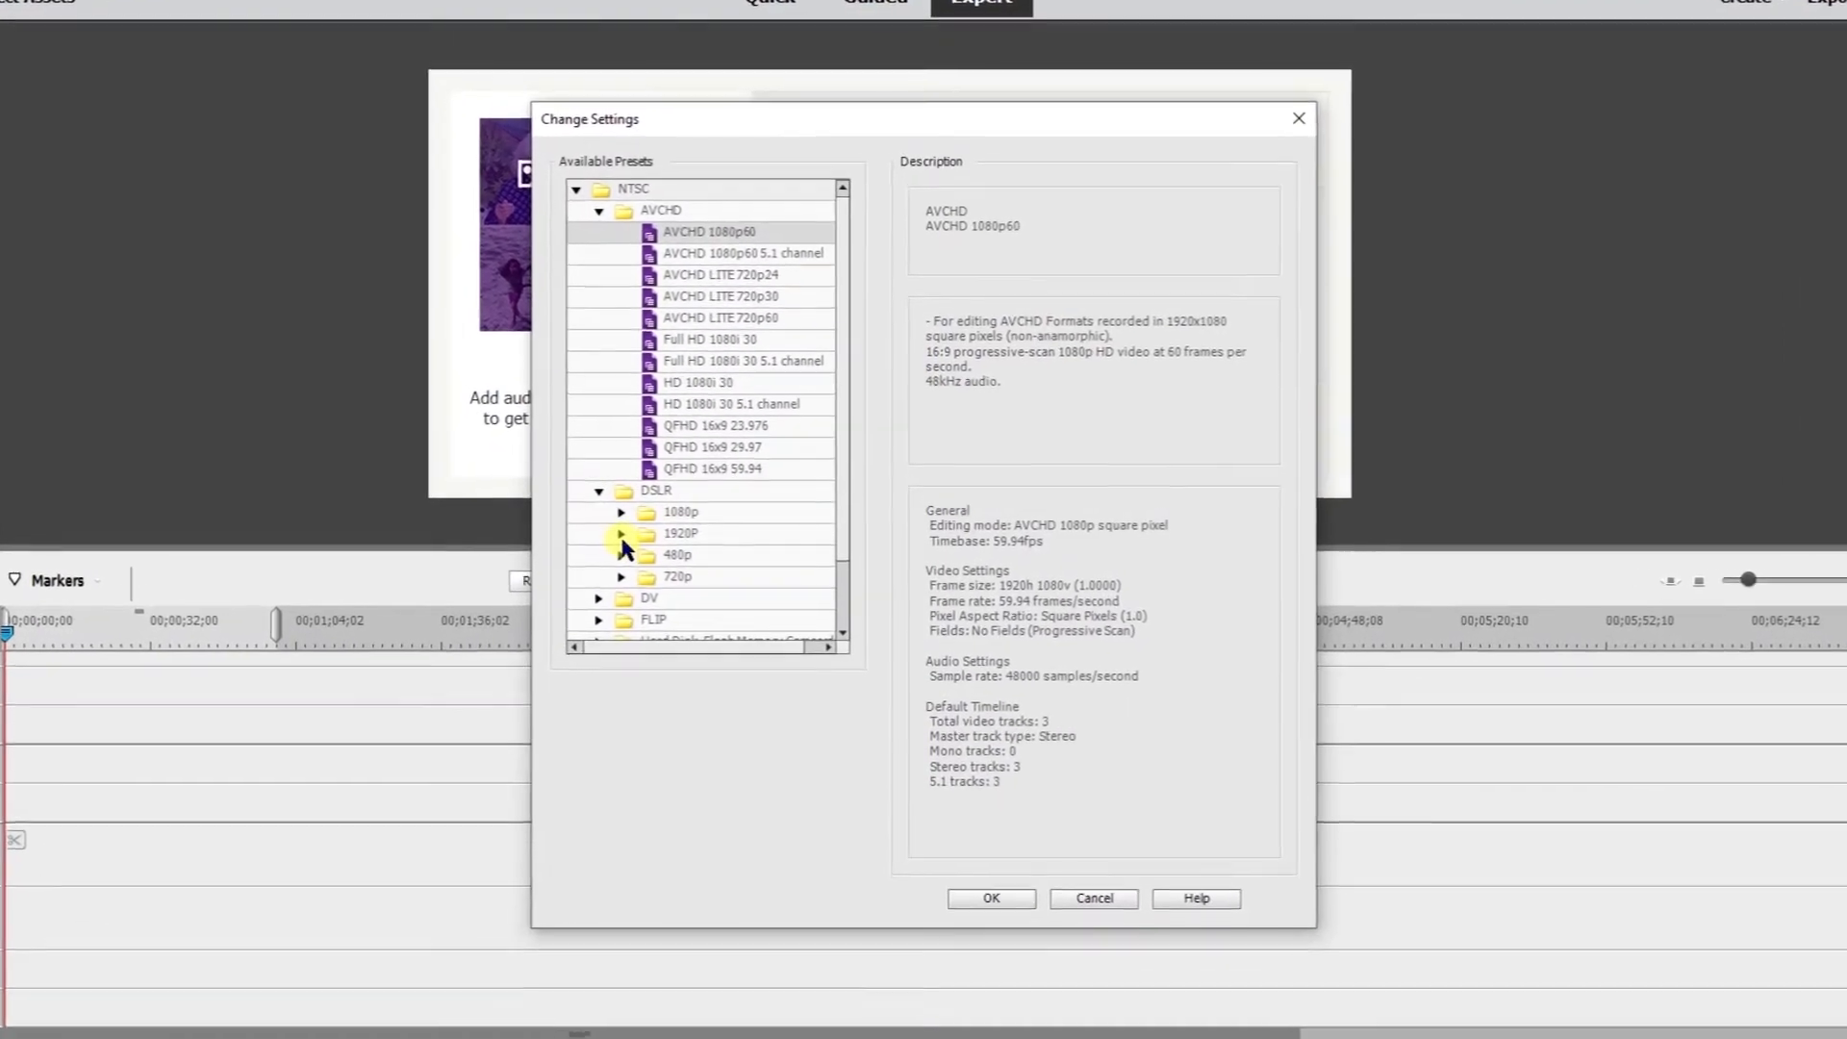
{"action": "left_click", "coordinate": [622, 536]}
{"action": "left_click", "coordinate": [684, 556]}
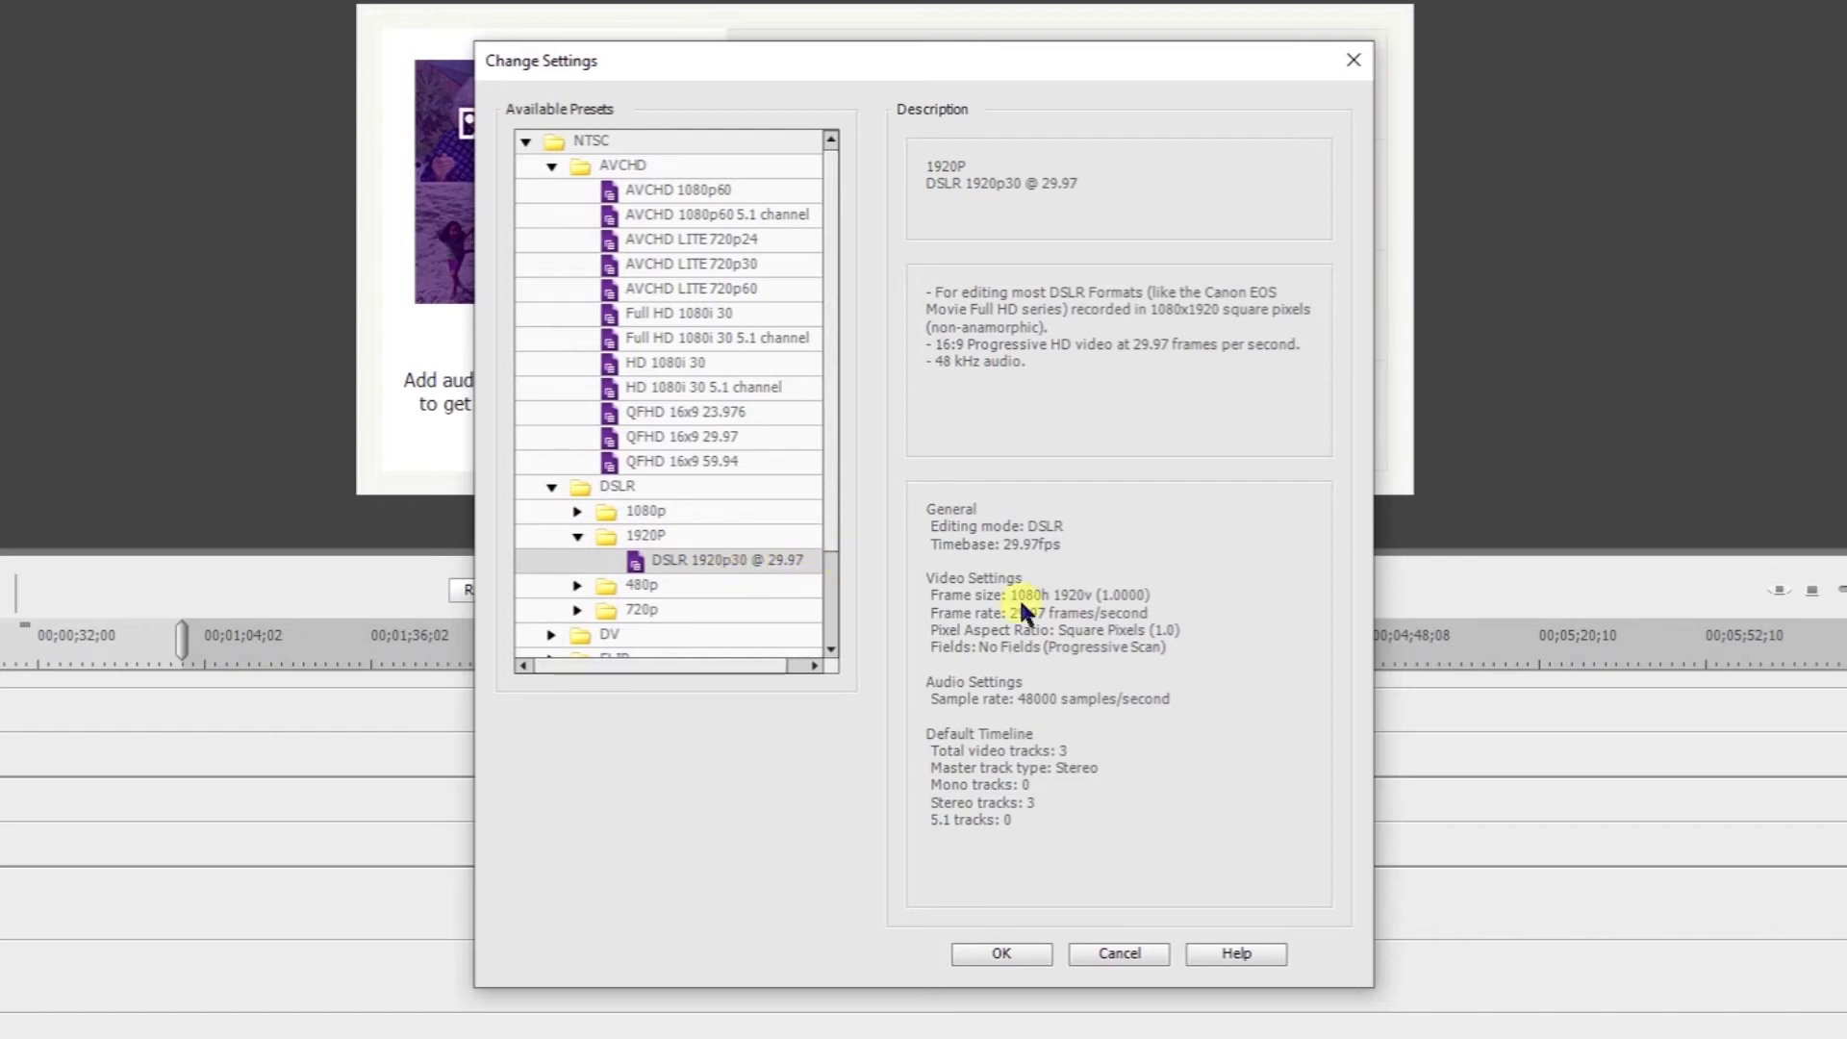
Compare the frame size of the original DSLR 1080p30 @ 29.97 preset with that of DSLR 1920p30 @ 29.97
{"action": "left_click", "coordinate": [575, 512]}
{"action": "left_click", "coordinate": [695, 582]}
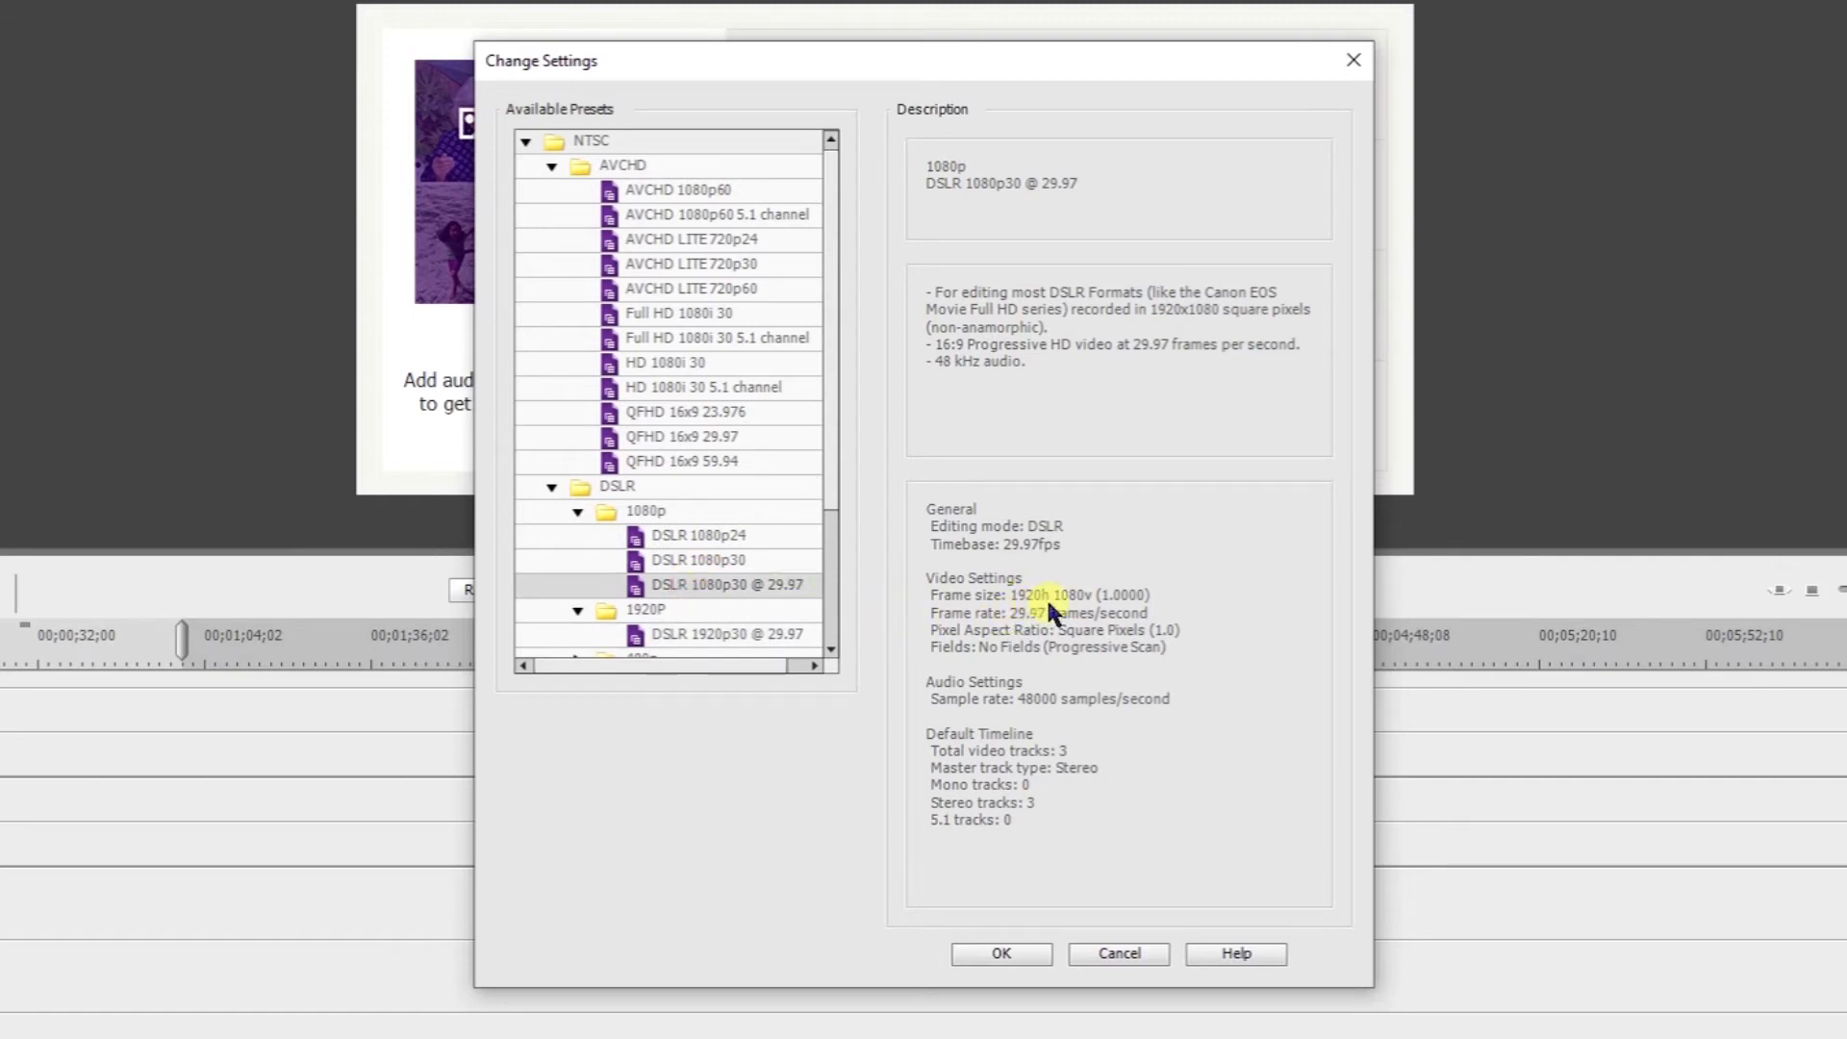
{"action": "left_click", "coordinate": [735, 633]}
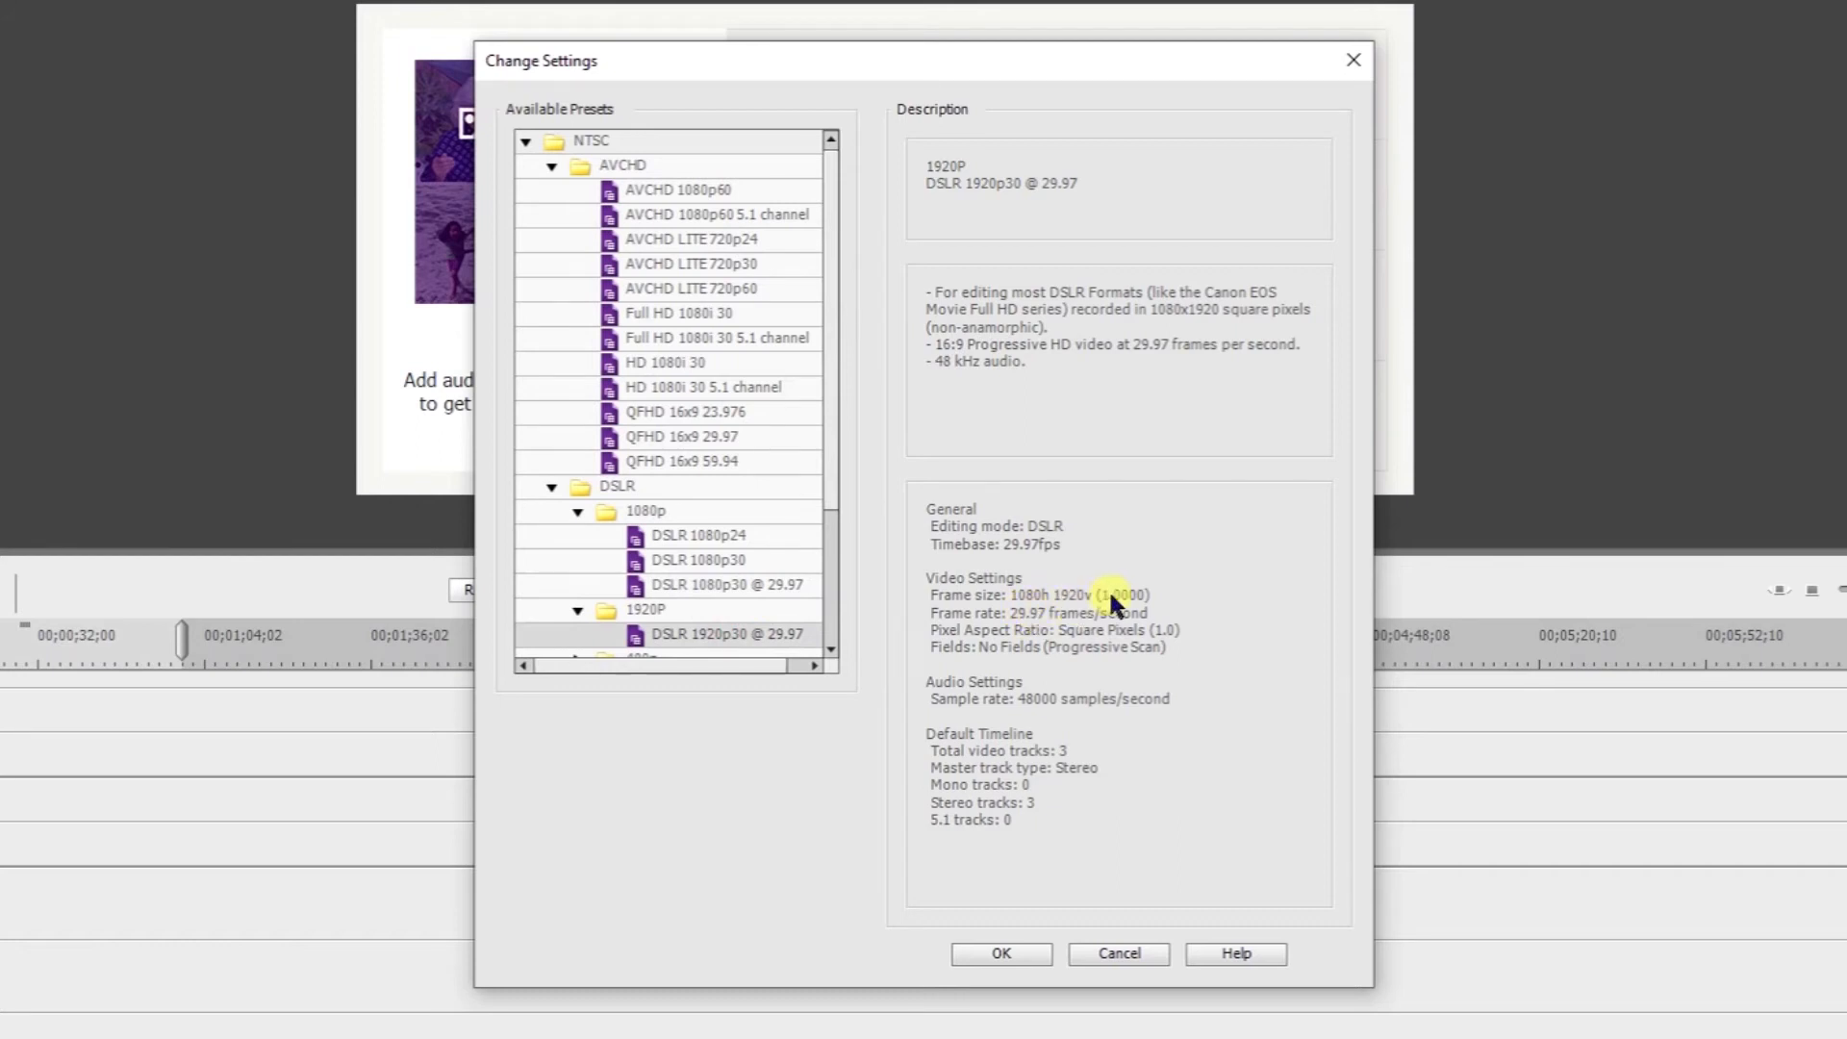
Apply the DSLR 1920p30 @ 29.97 preset to the new project and force the selected project setting on it
{"action": "left_click", "coordinate": [739, 633]}
{"action": "scroll", "coordinate": [736, 630], "scroll_direction": "down", "scroll_amount": 2}
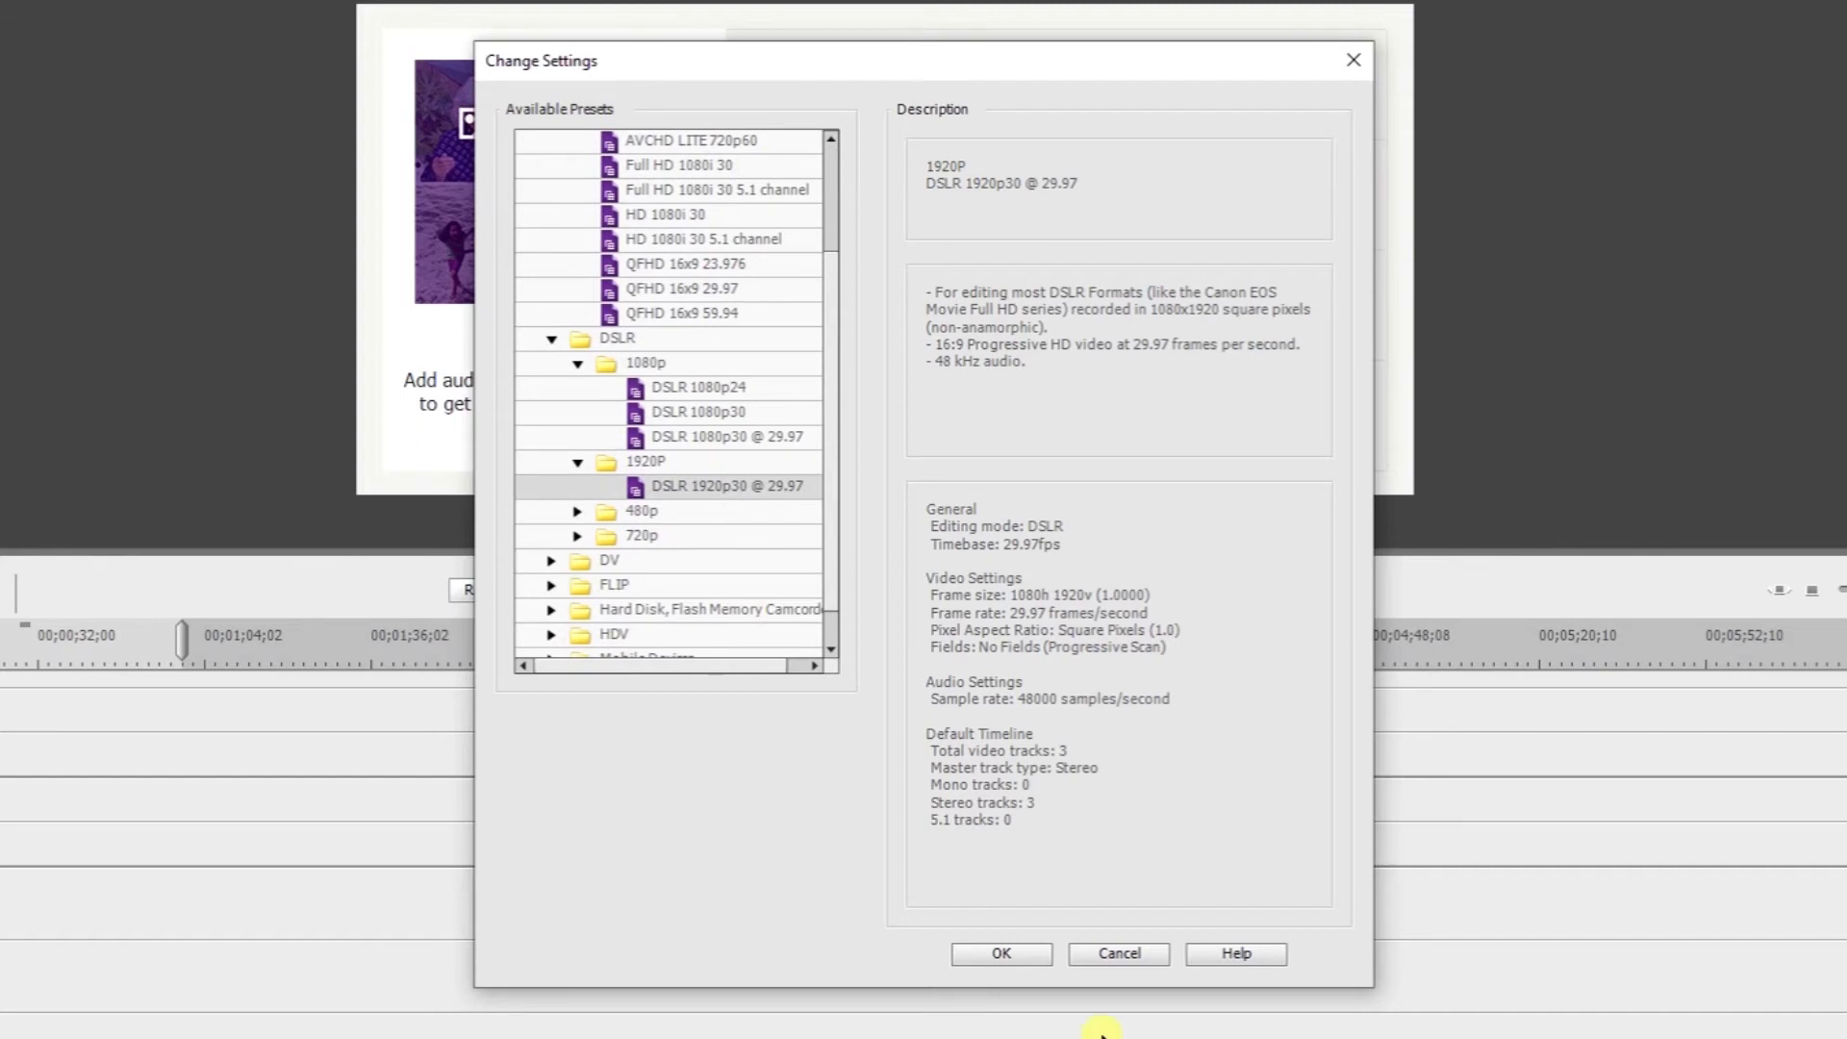
{"action": "left_click", "coordinate": [999, 952]}
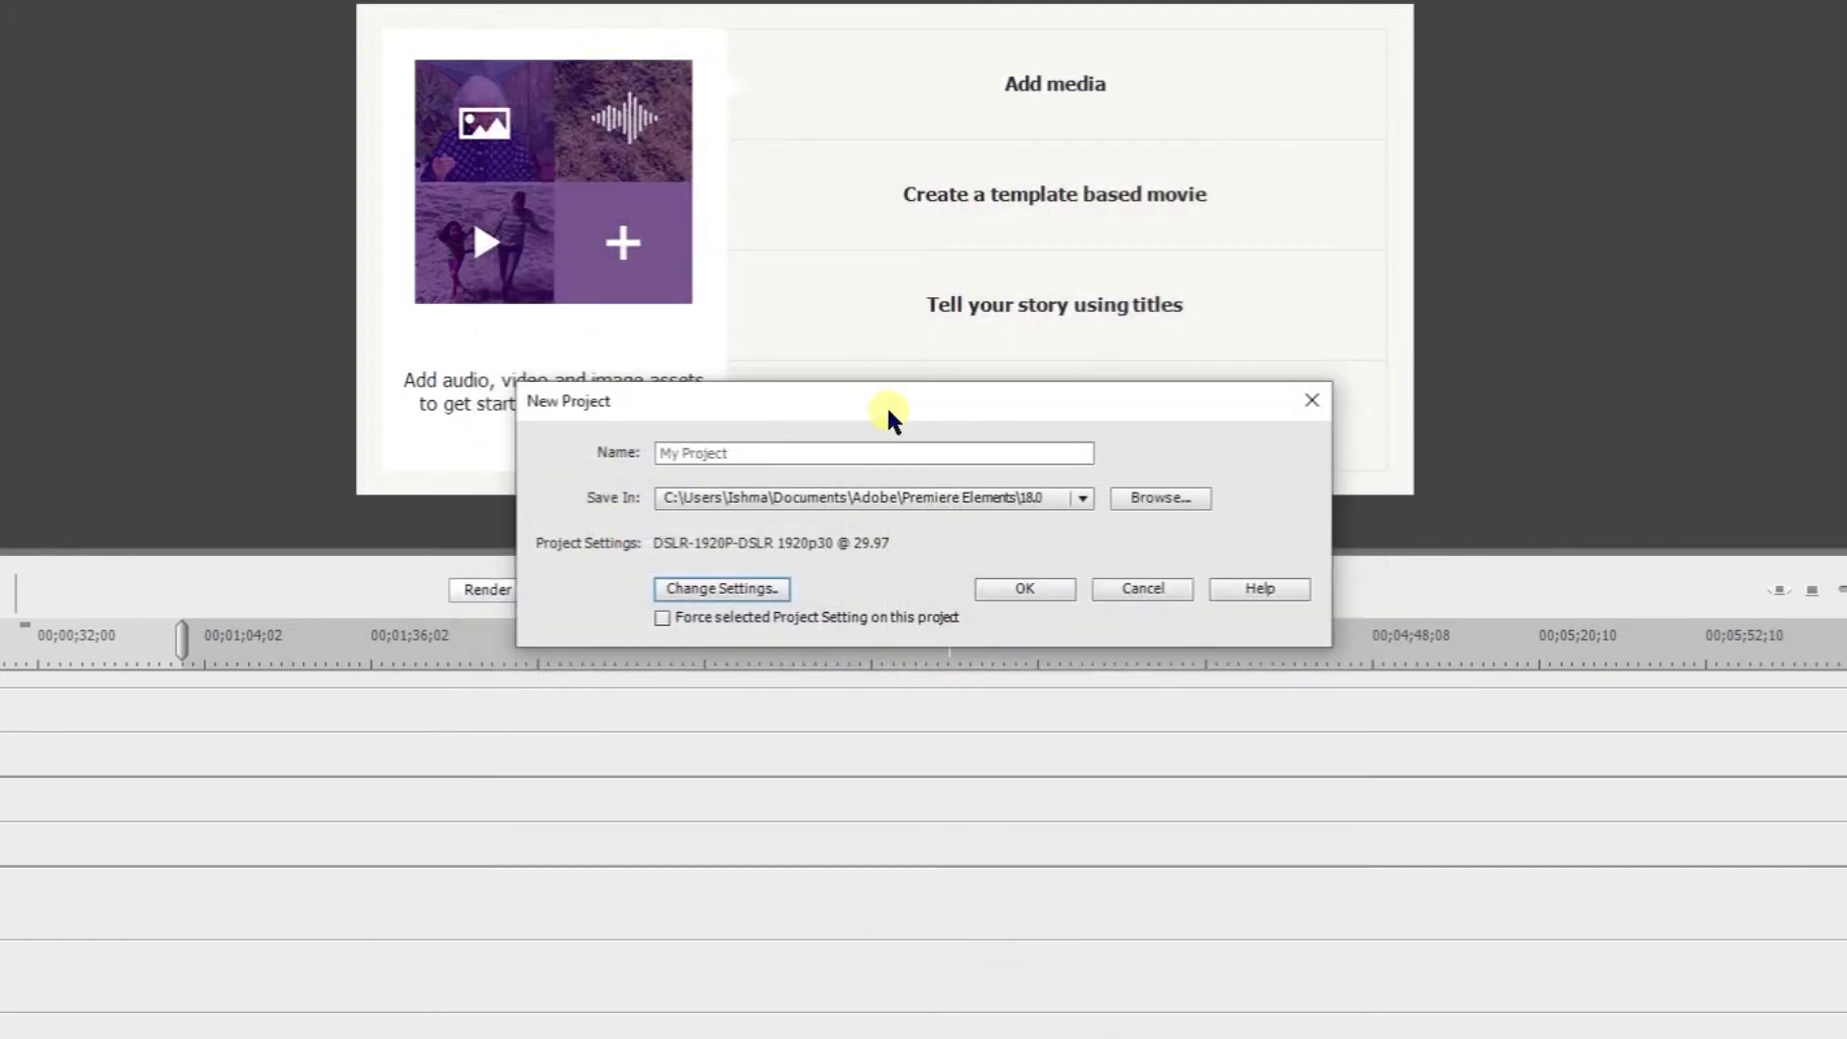
{"action": "left_click", "coordinate": [662, 619]}
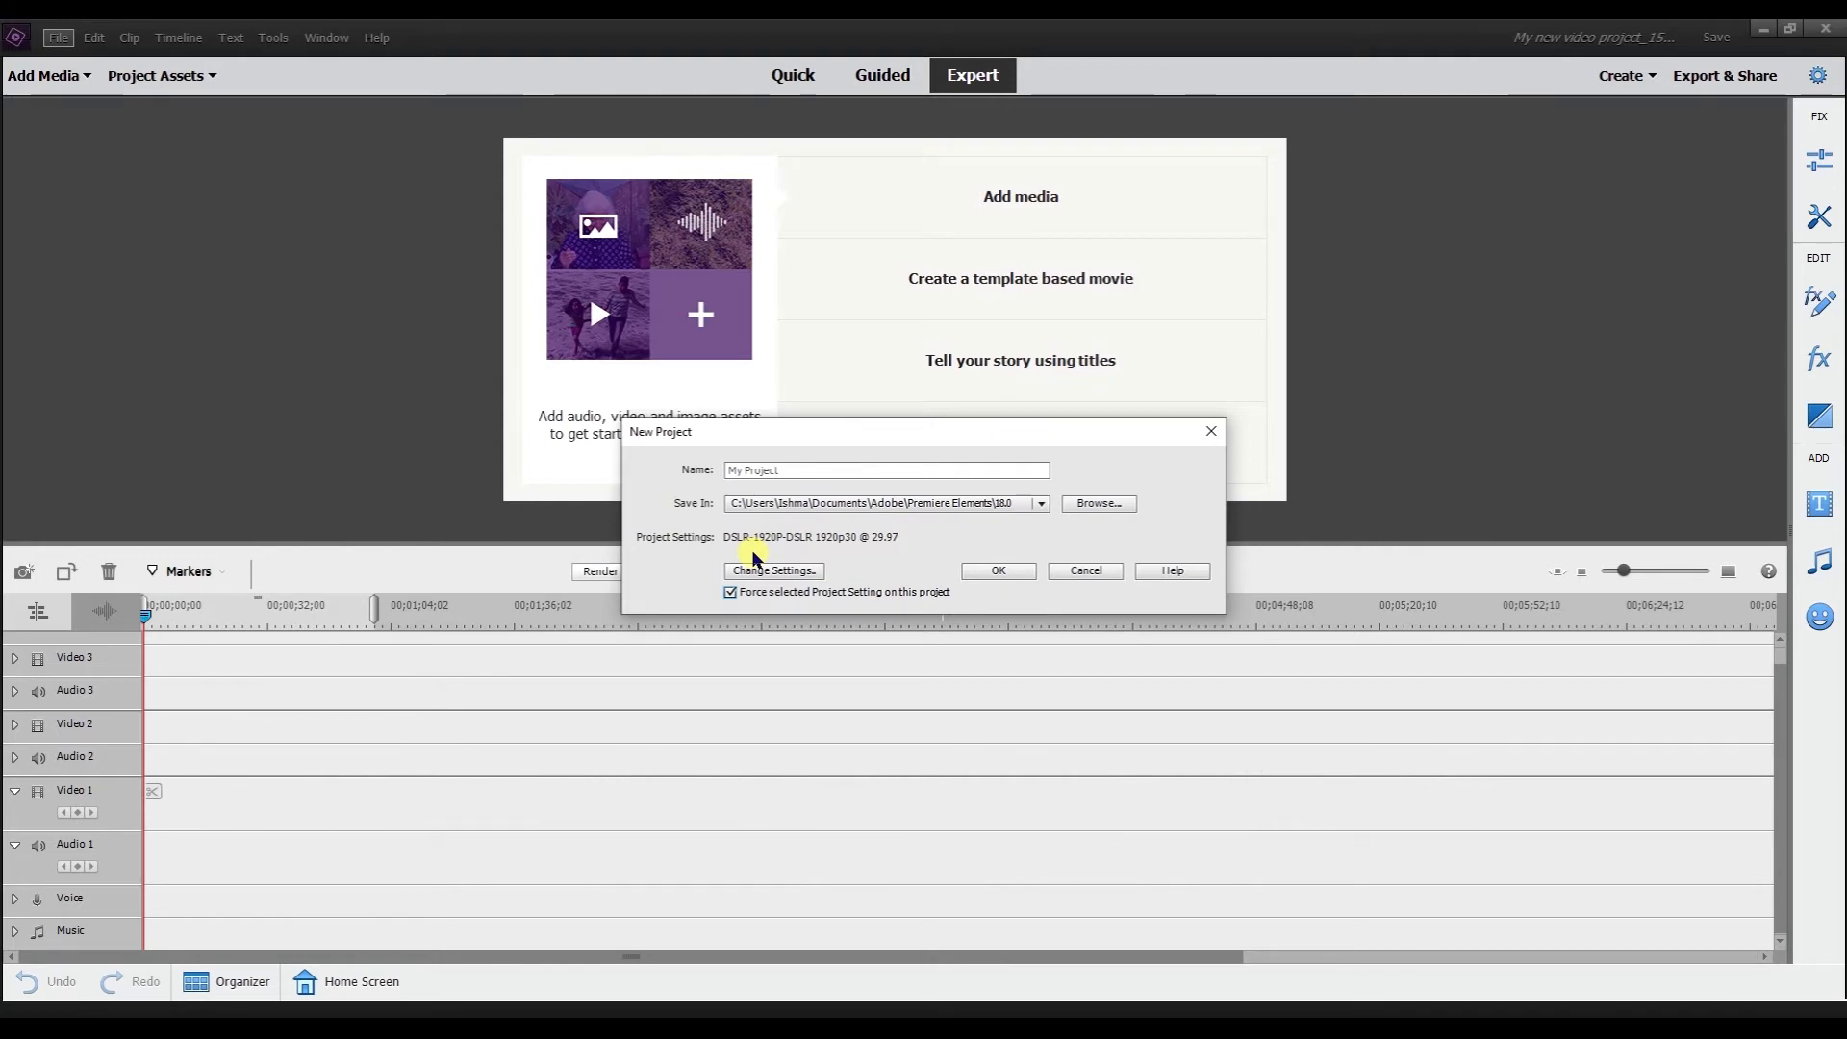
Create the new project with the chosen preset and place Vertical Video.mp4 at the start of the Video 1 track
{"action": "left_click", "coordinate": [993, 571]}
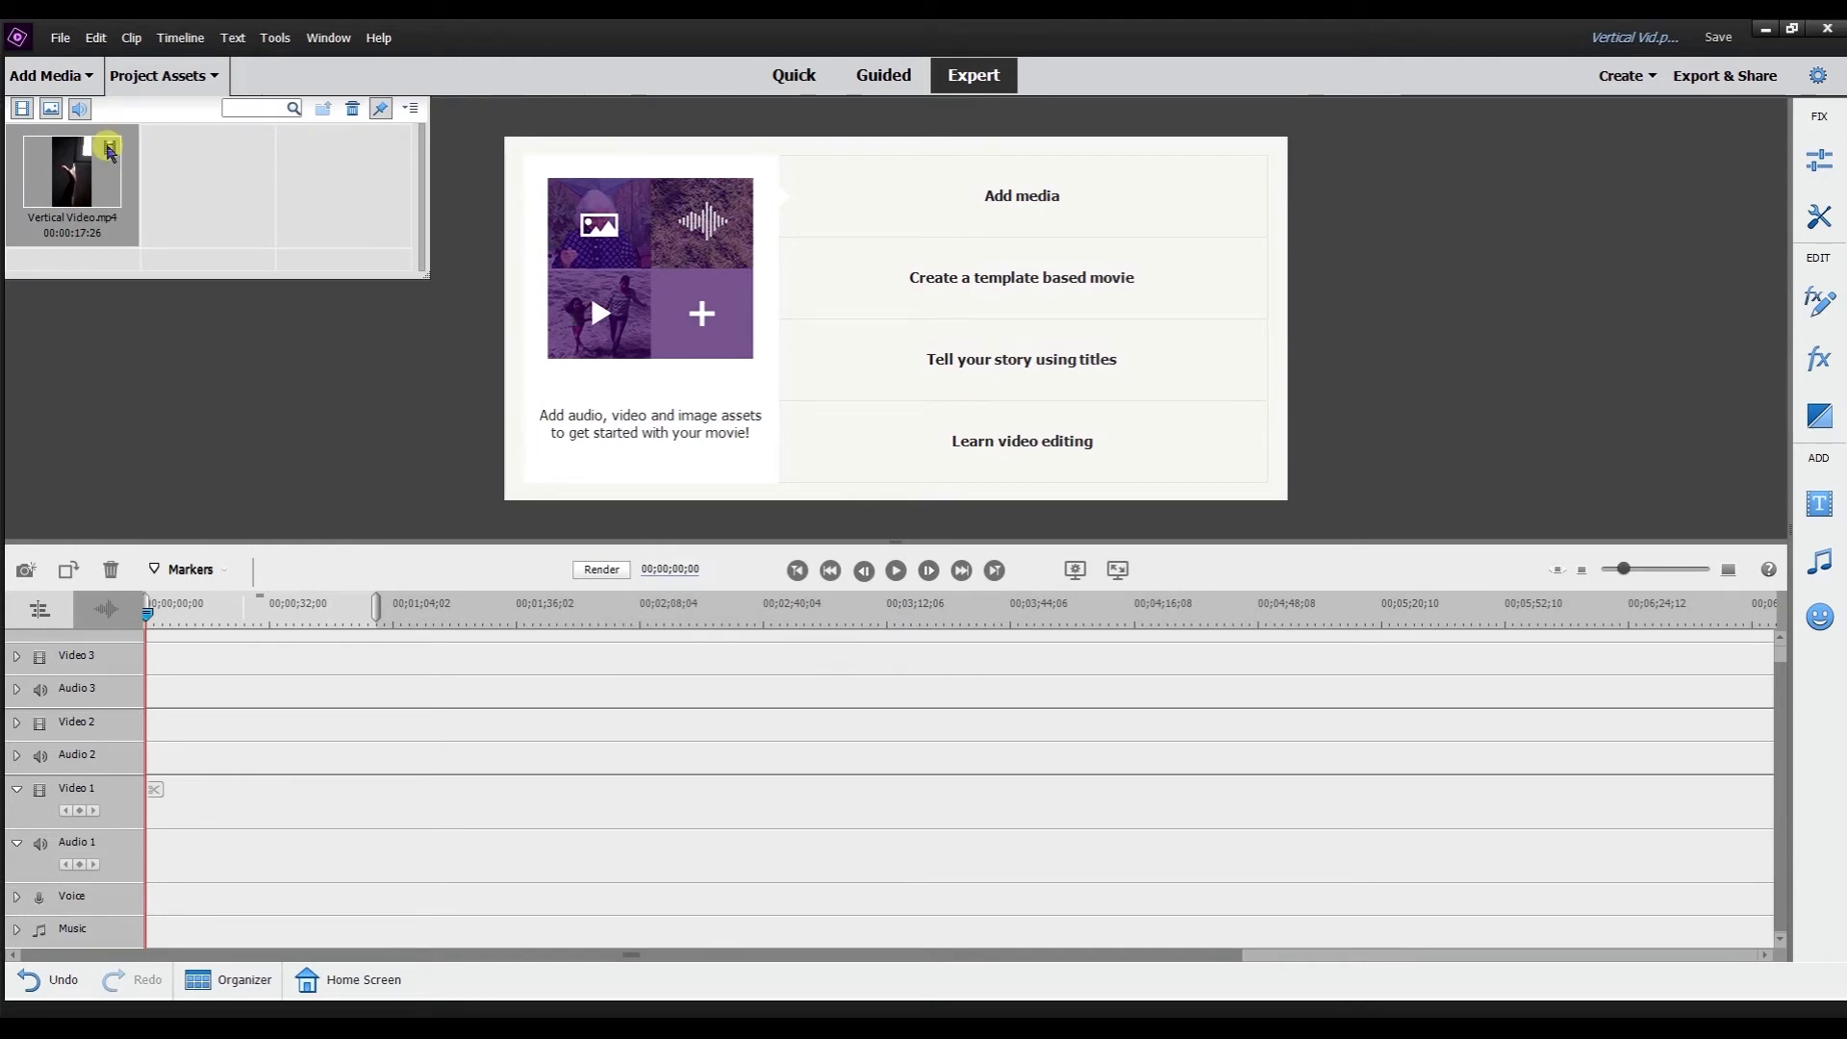
{"action": "left_click_drag", "start_coordinate": [320, 266], "coordinate": [154, 822]}
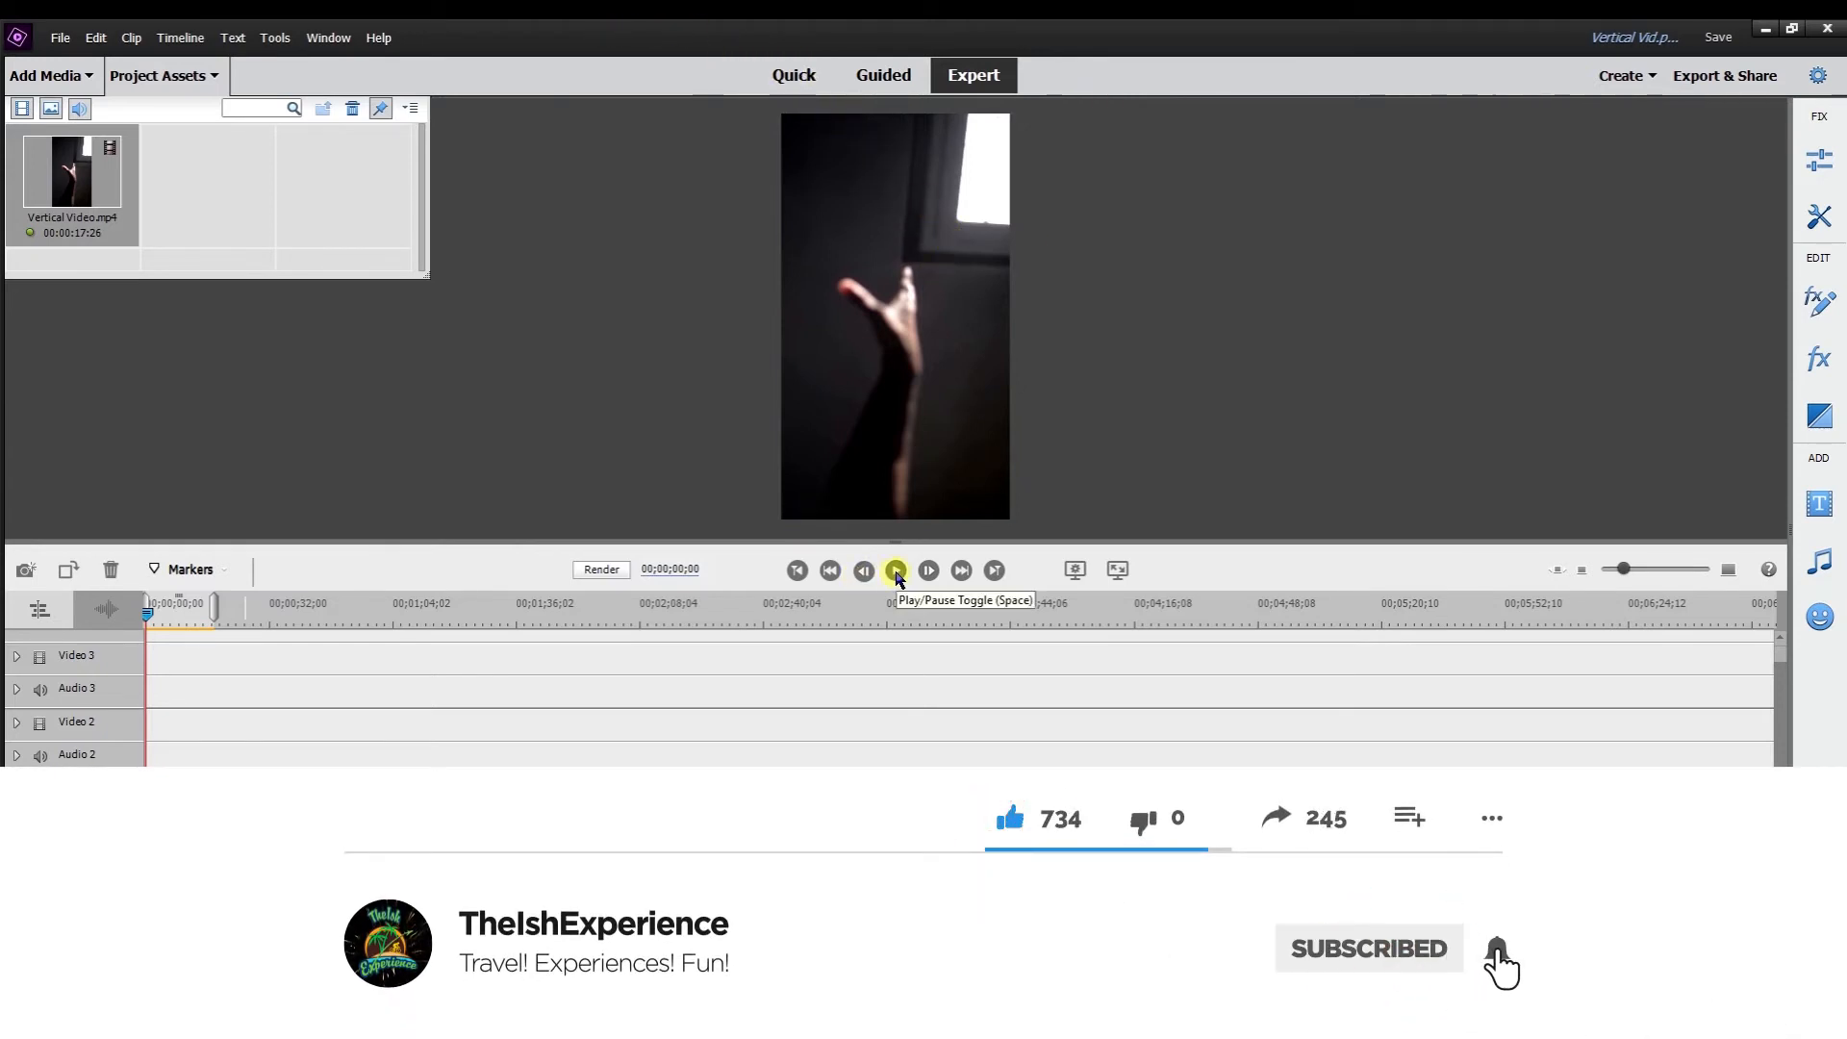
Play the vertical clip in the preview and enlarge the preview area by shrinking the timeline's height
{"action": "left_click", "coordinate": [896, 572]}
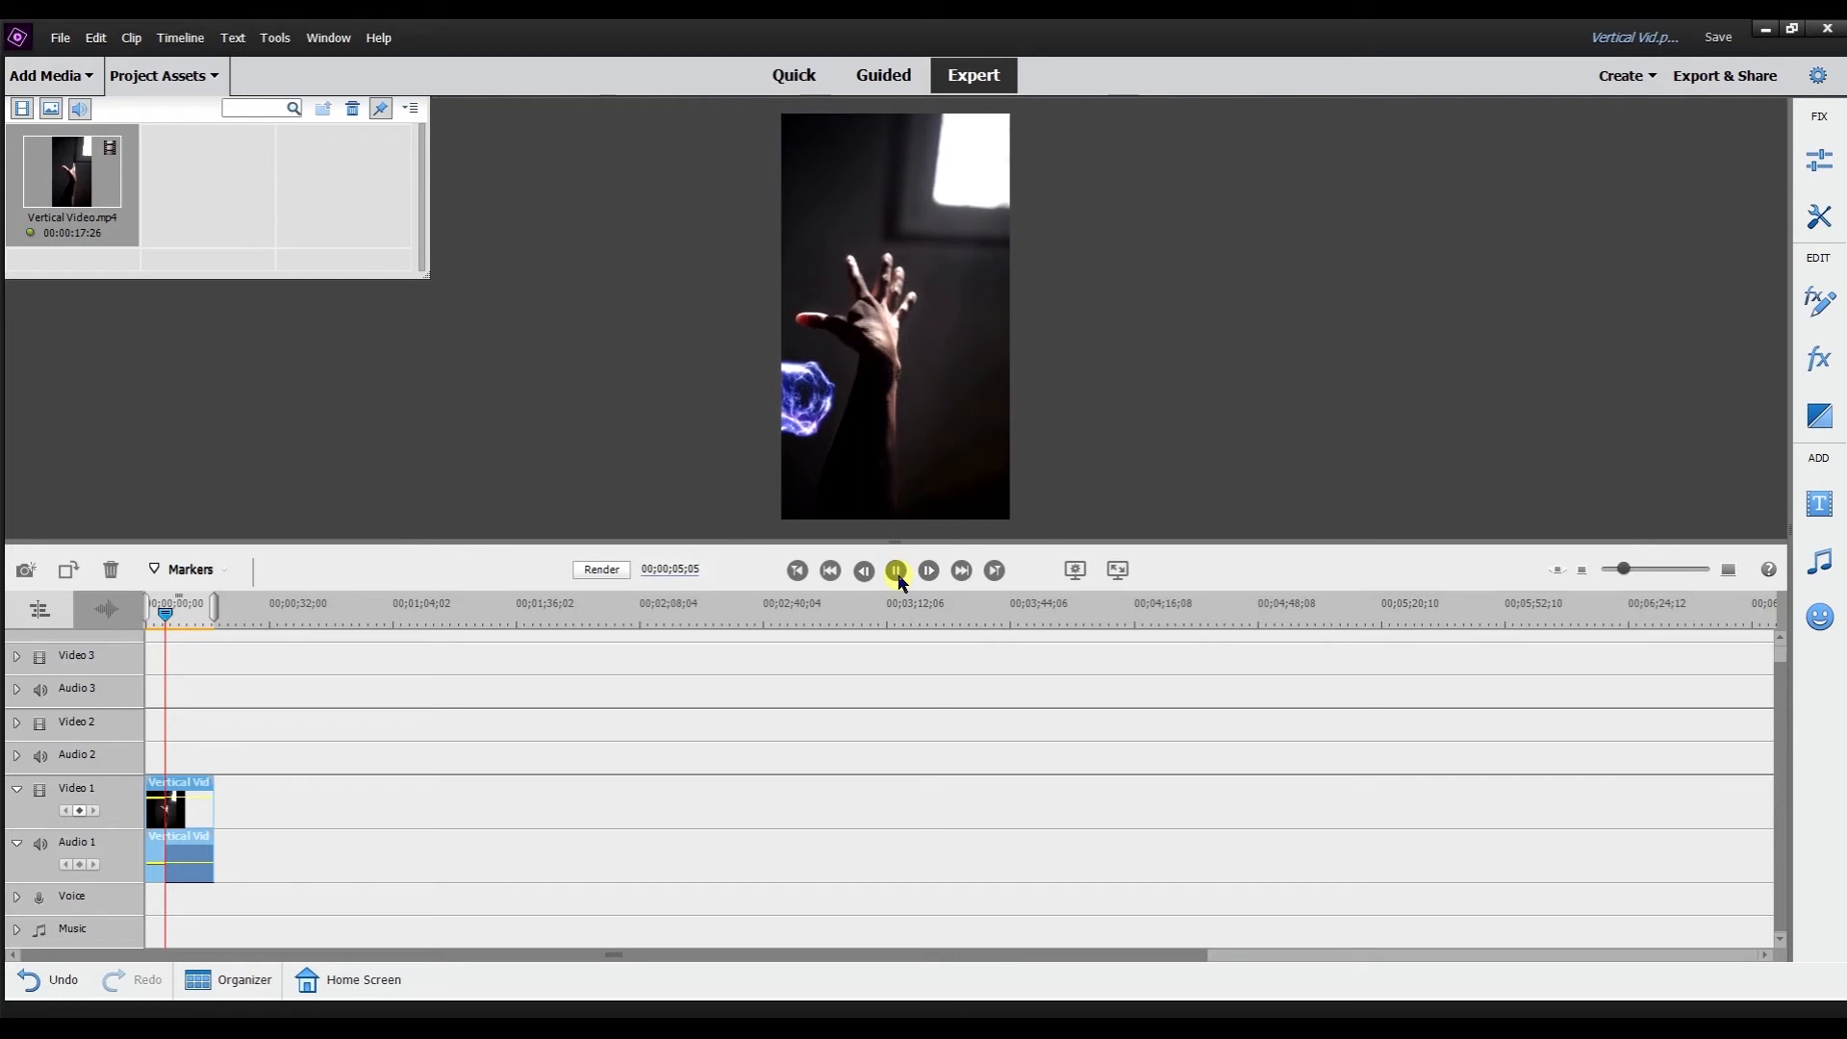
{"action": "left_click_drag", "start_coordinate": [909, 542], "coordinate": [893, 652]}
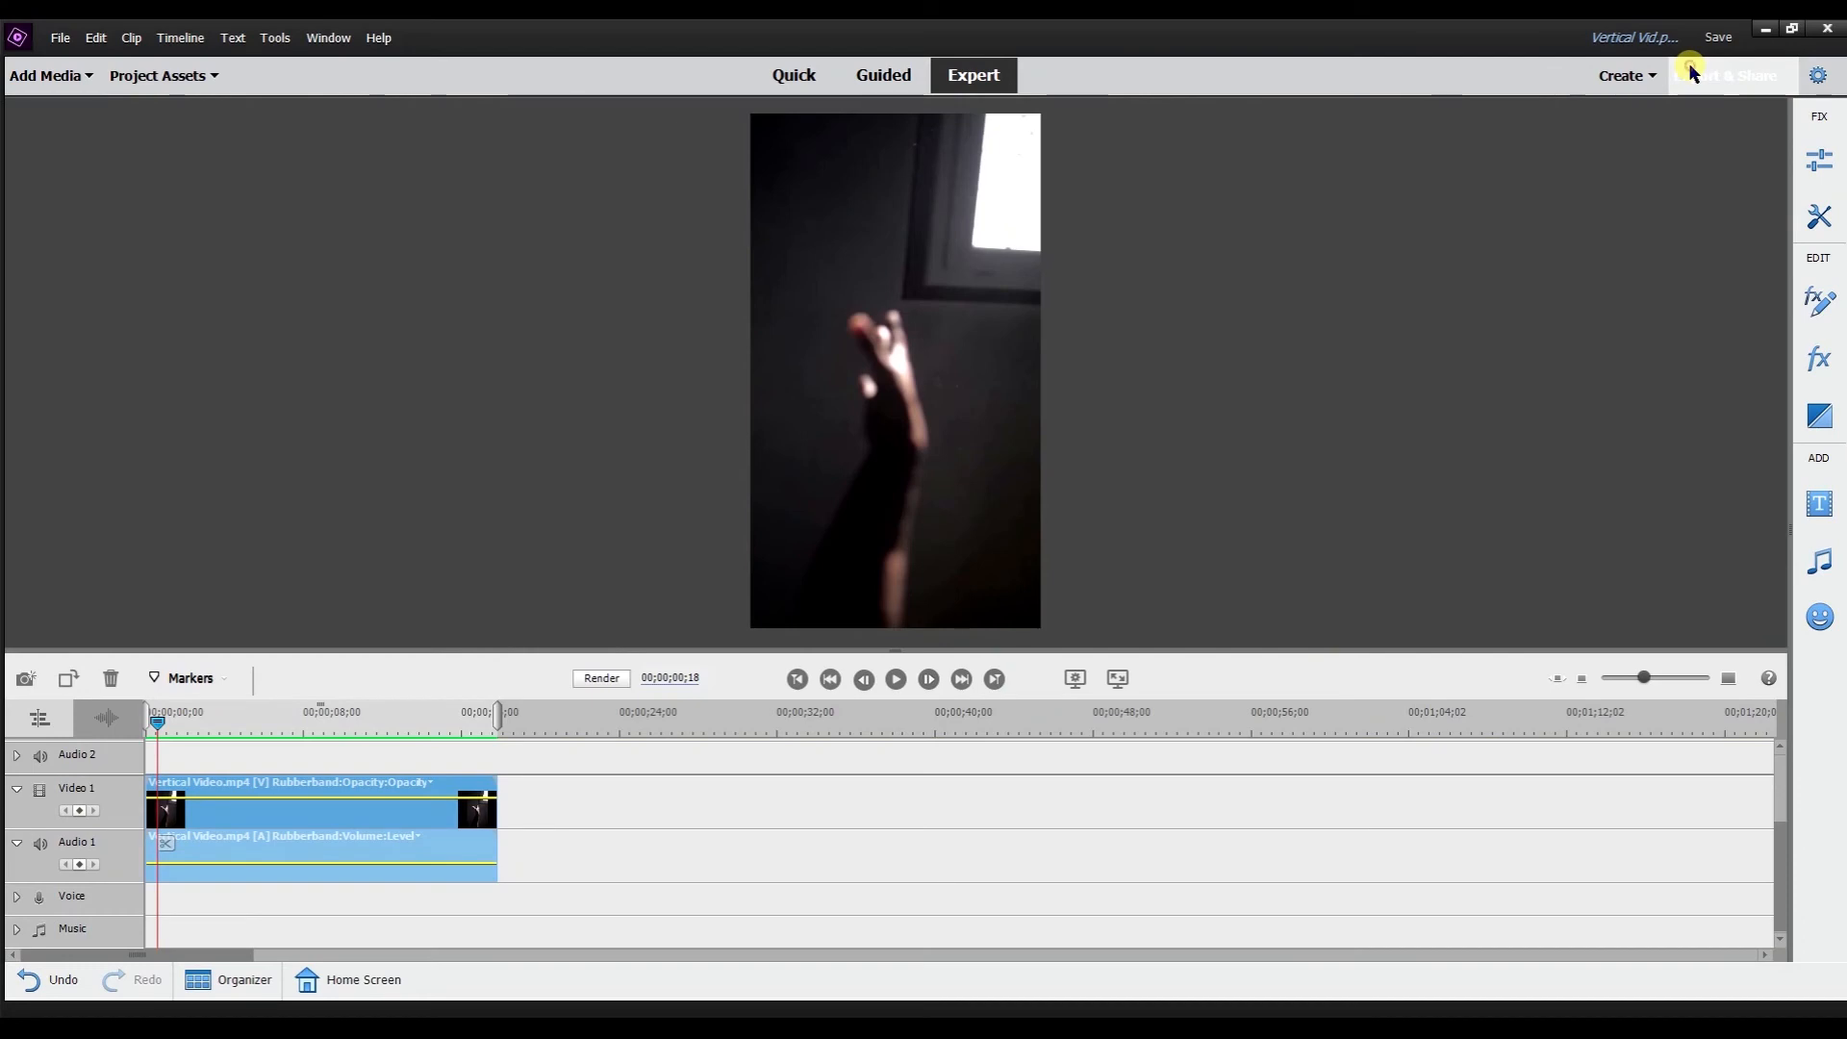
Start a custom device export and match its advanced video settings to the source
{"action": "left_click", "coordinate": [1688, 69]}
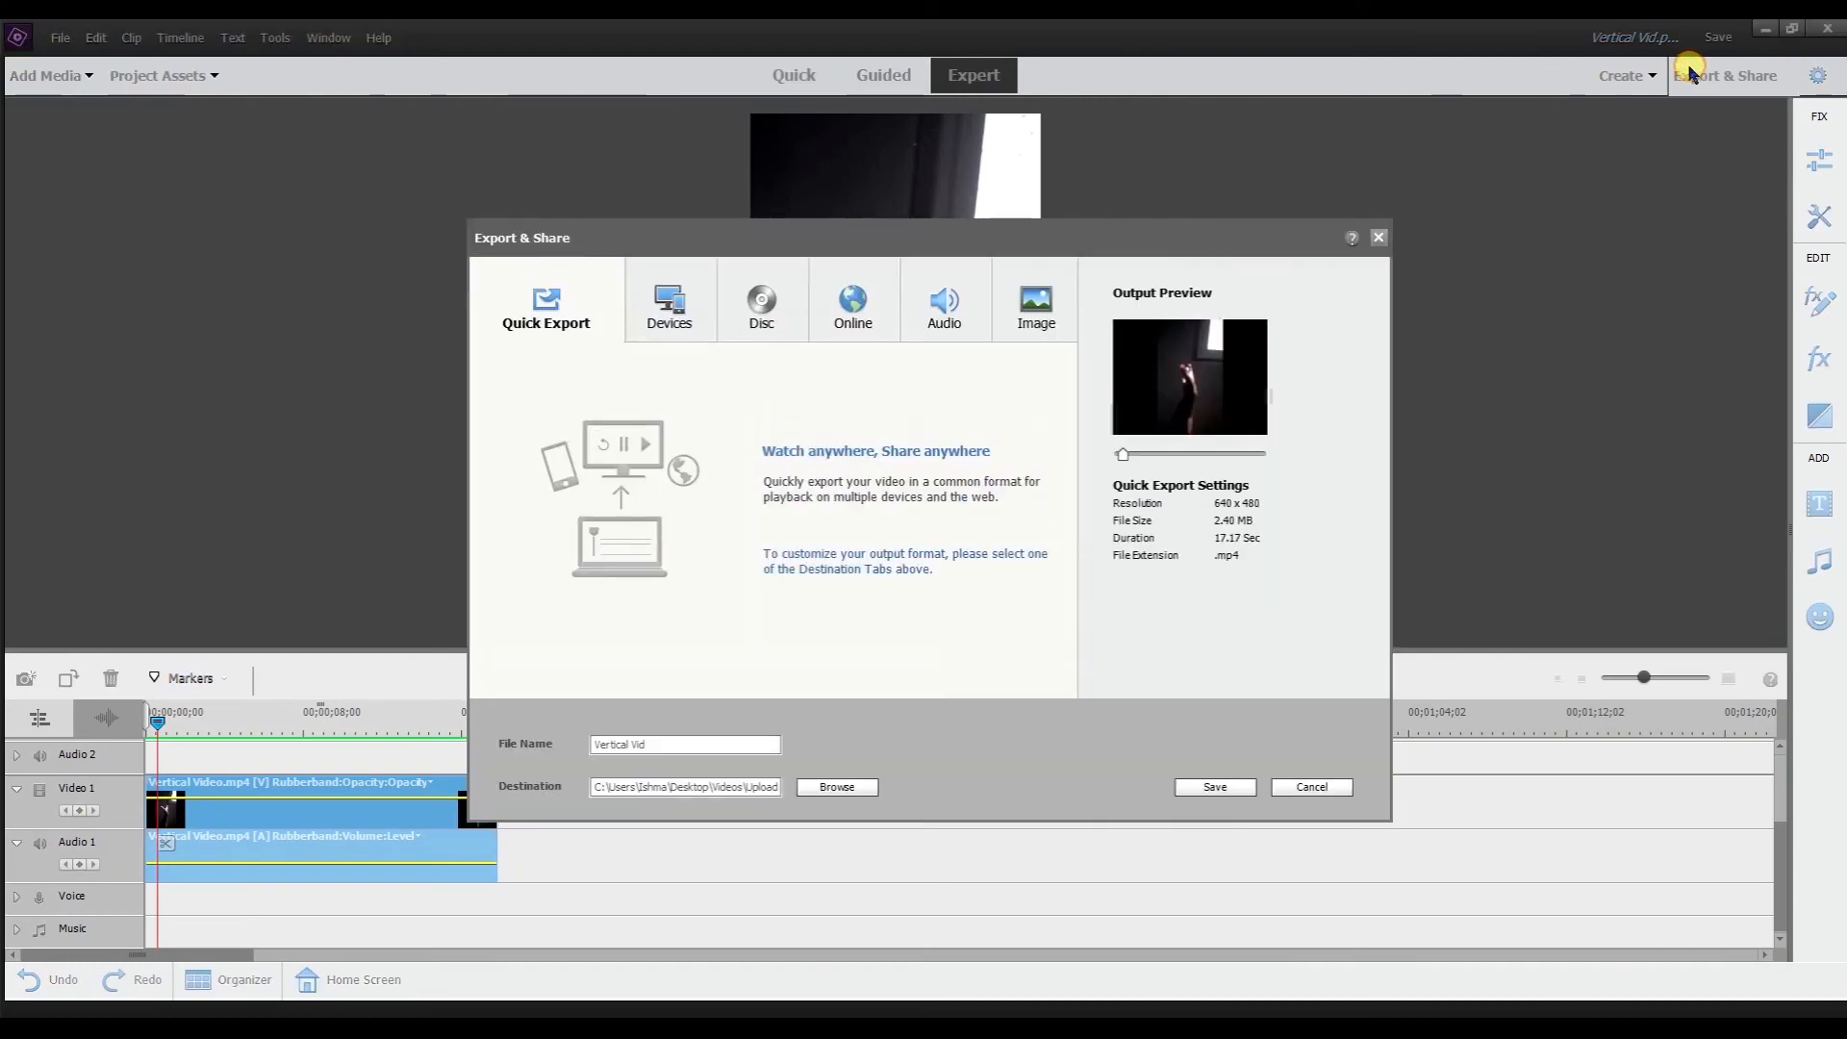
{"action": "left_click", "coordinate": [697, 333]}
{"action": "left_click", "coordinate": [811, 372]}
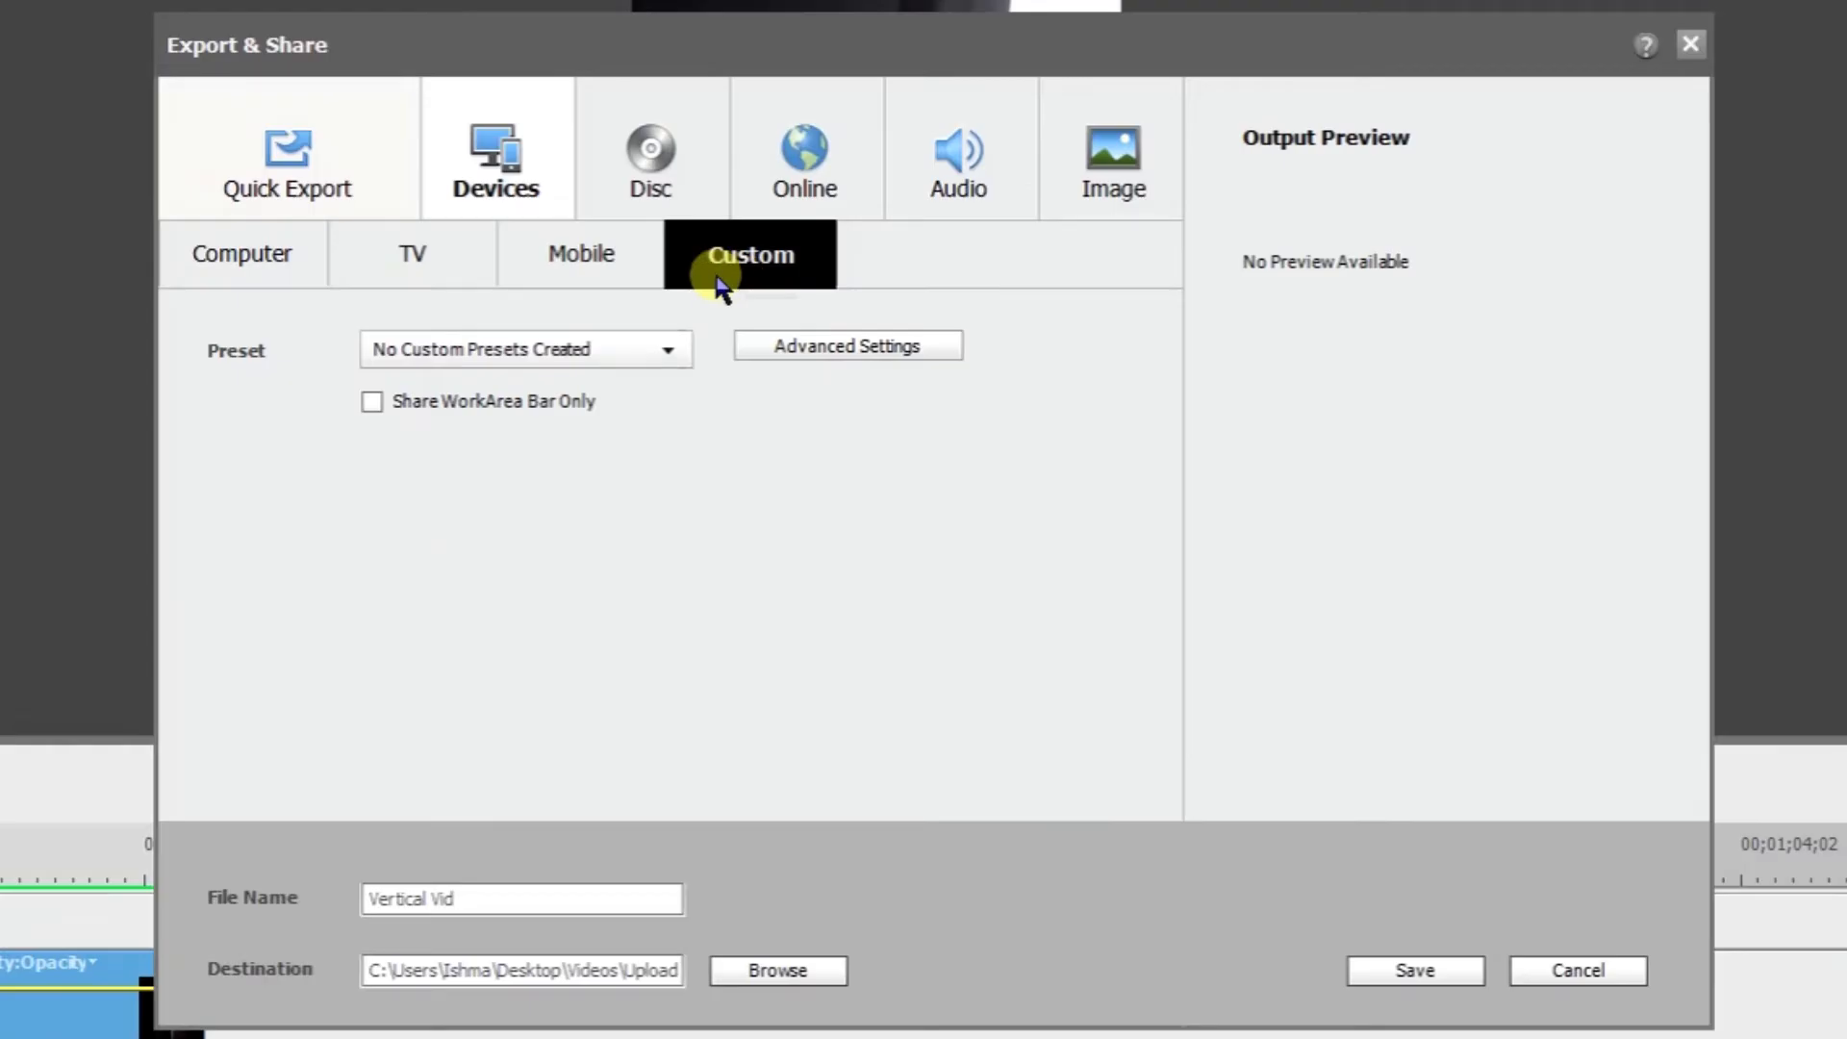
{"action": "left_click", "coordinate": [861, 350]}
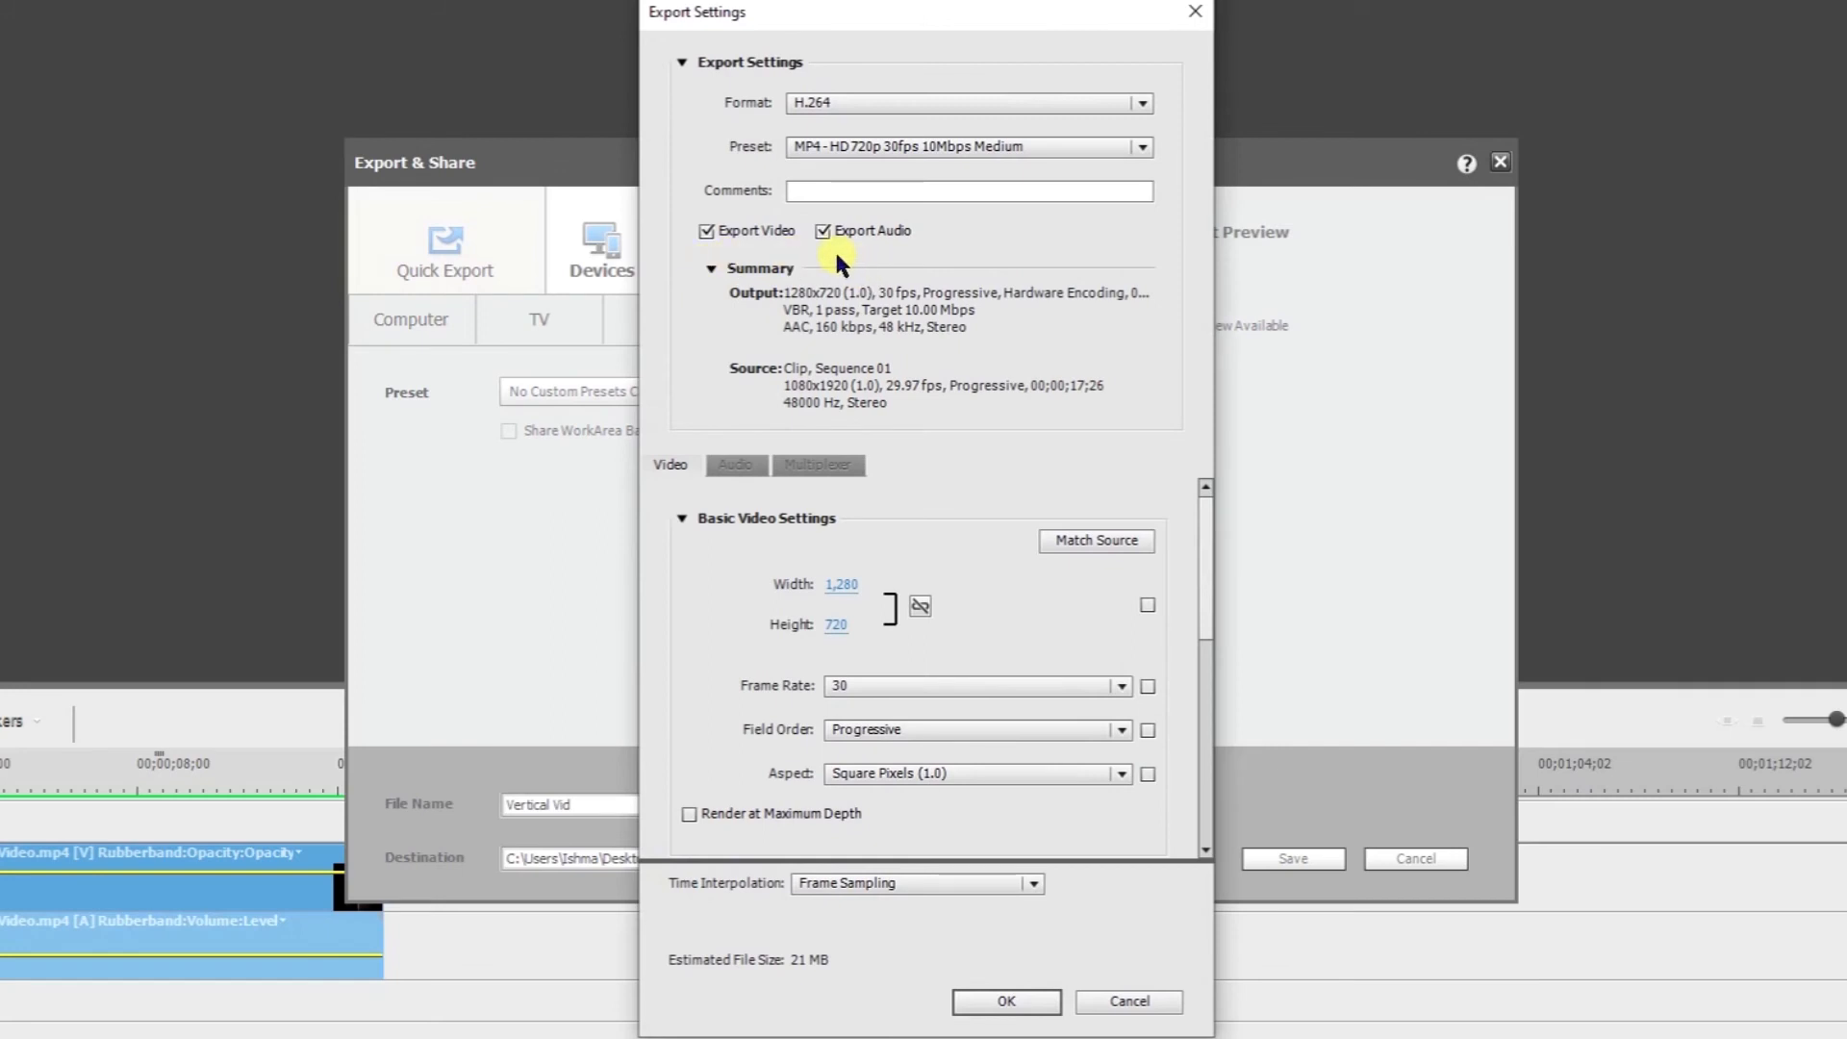
{"action": "left_click", "coordinate": [1090, 539]}
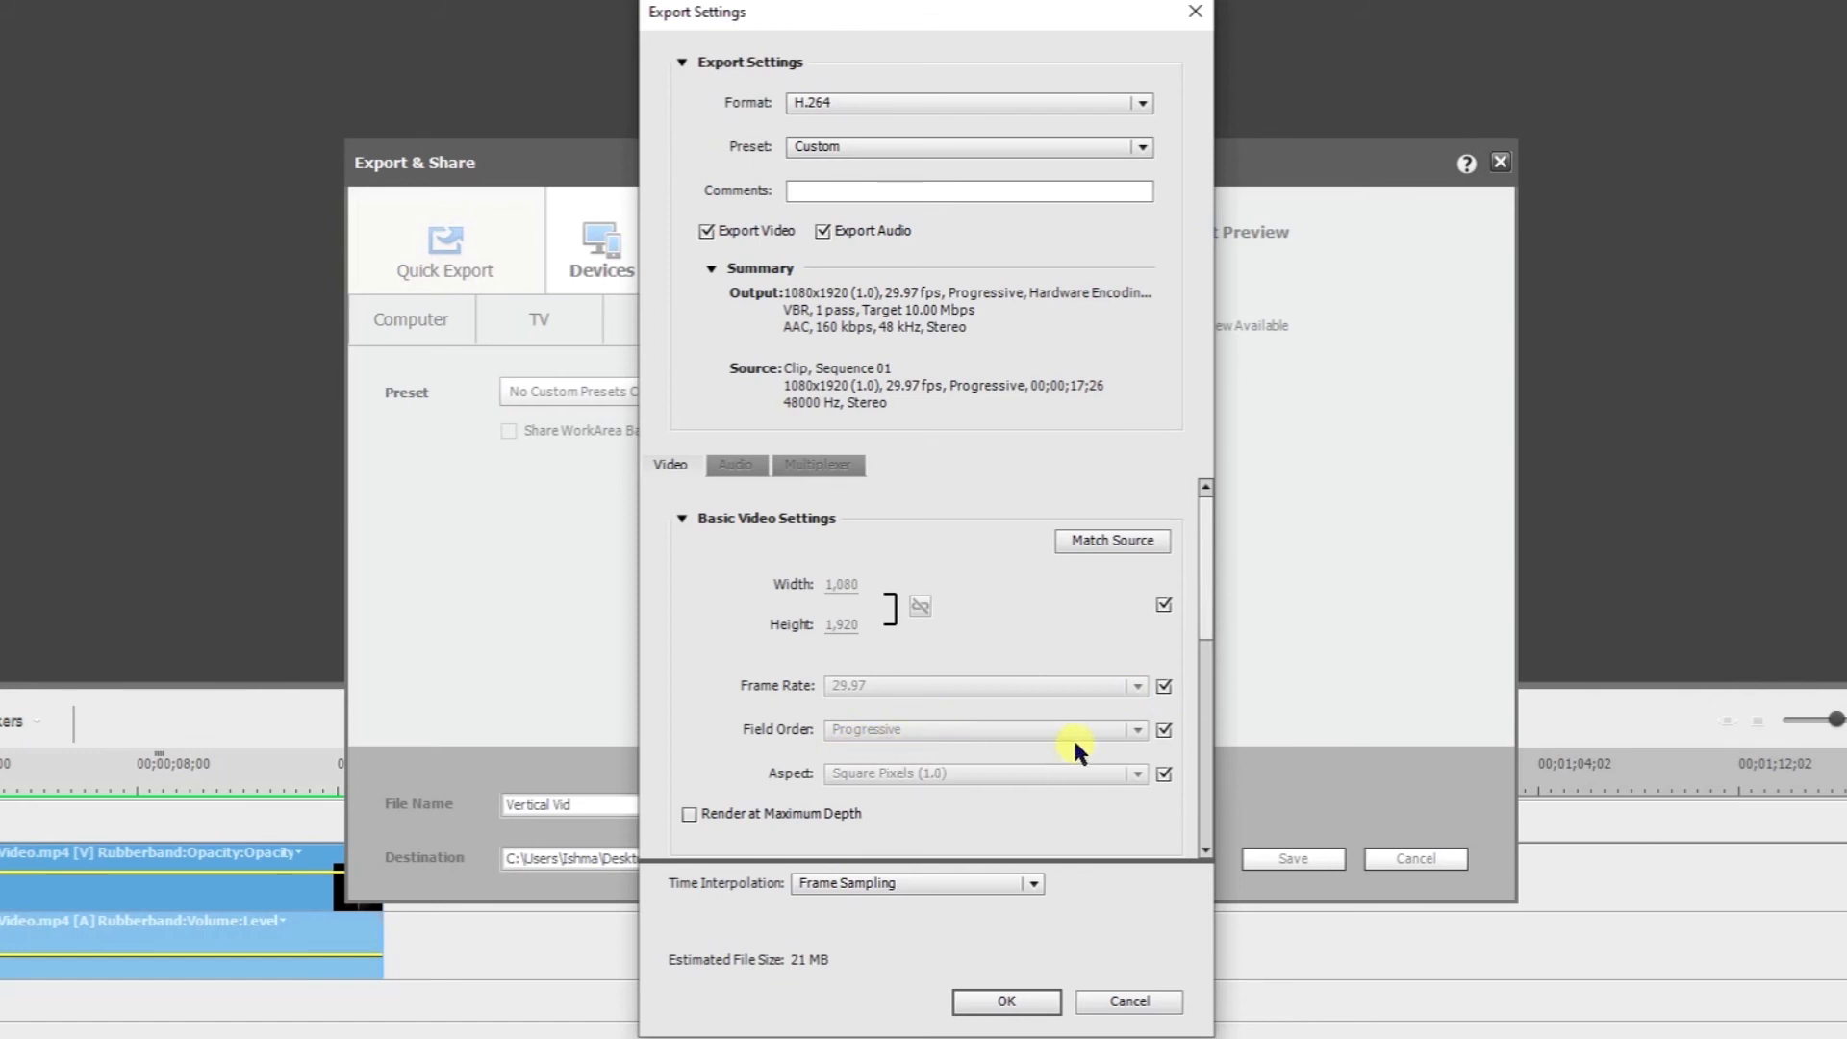
Review the remaining video and bitrate settings and save the export settings as a preset named Vertical Video
{"action": "scroll", "coordinate": [1092, 751], "scroll_direction": "down", "scroll_amount": 3}
{"action": "scroll", "coordinate": [1081, 724], "scroll_direction": "down", "scroll_amount": 5}
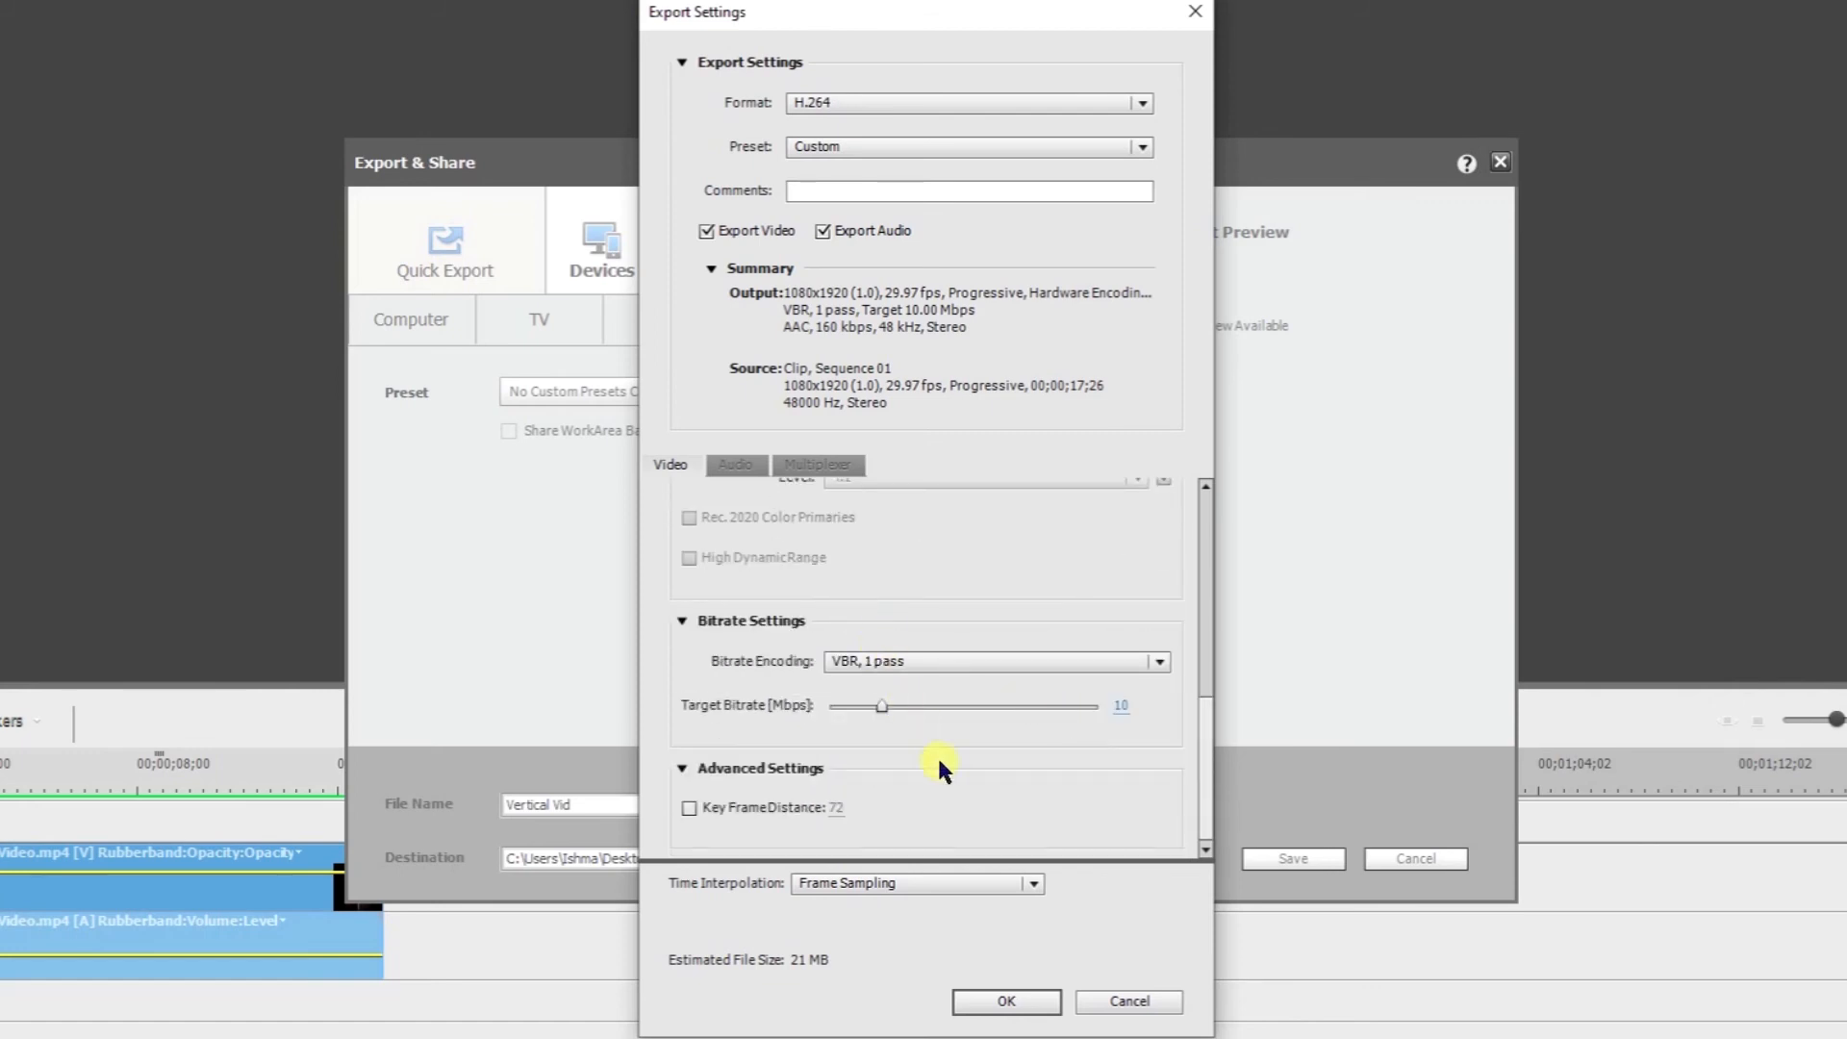
{"action": "scroll", "coordinate": [940, 763], "scroll_direction": "up", "scroll_amount": 2}
{"action": "left_click", "coordinate": [1007, 1001]}
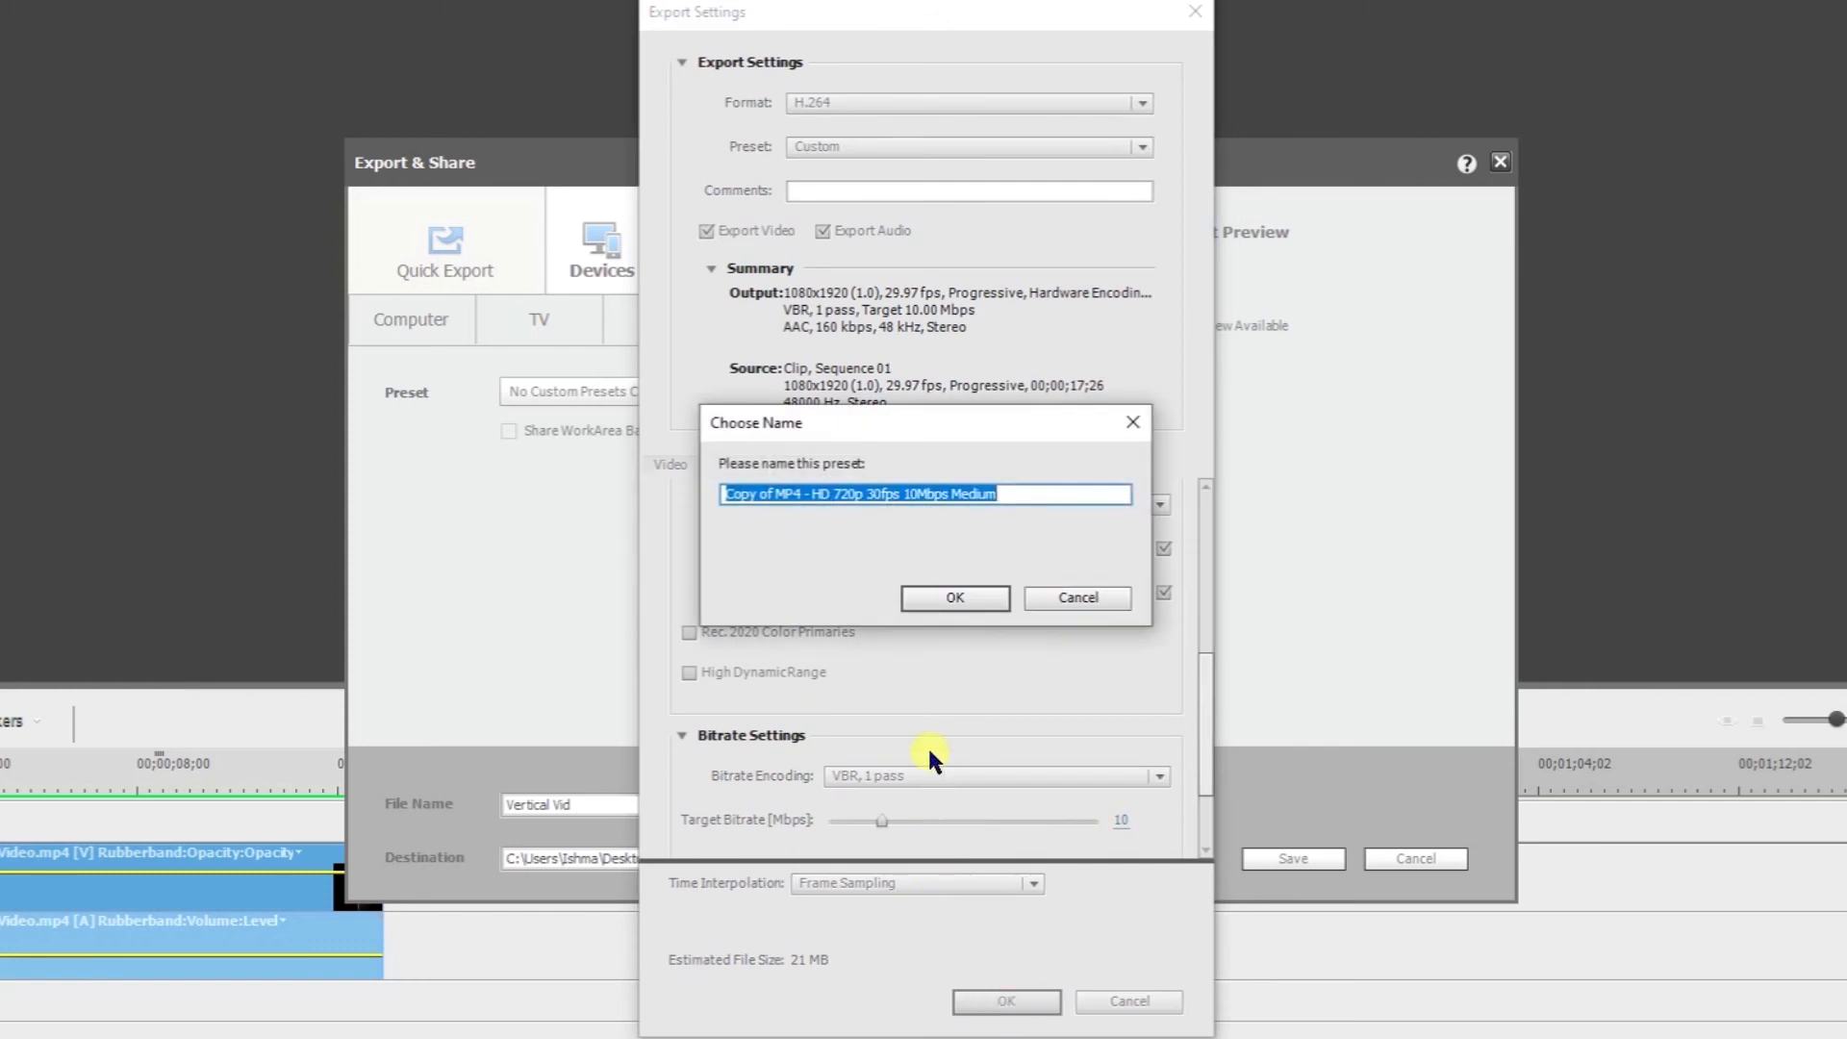
{"action": "key", "text": "BackSpace"}
{"action": "type", "text": "Vertical Video"}
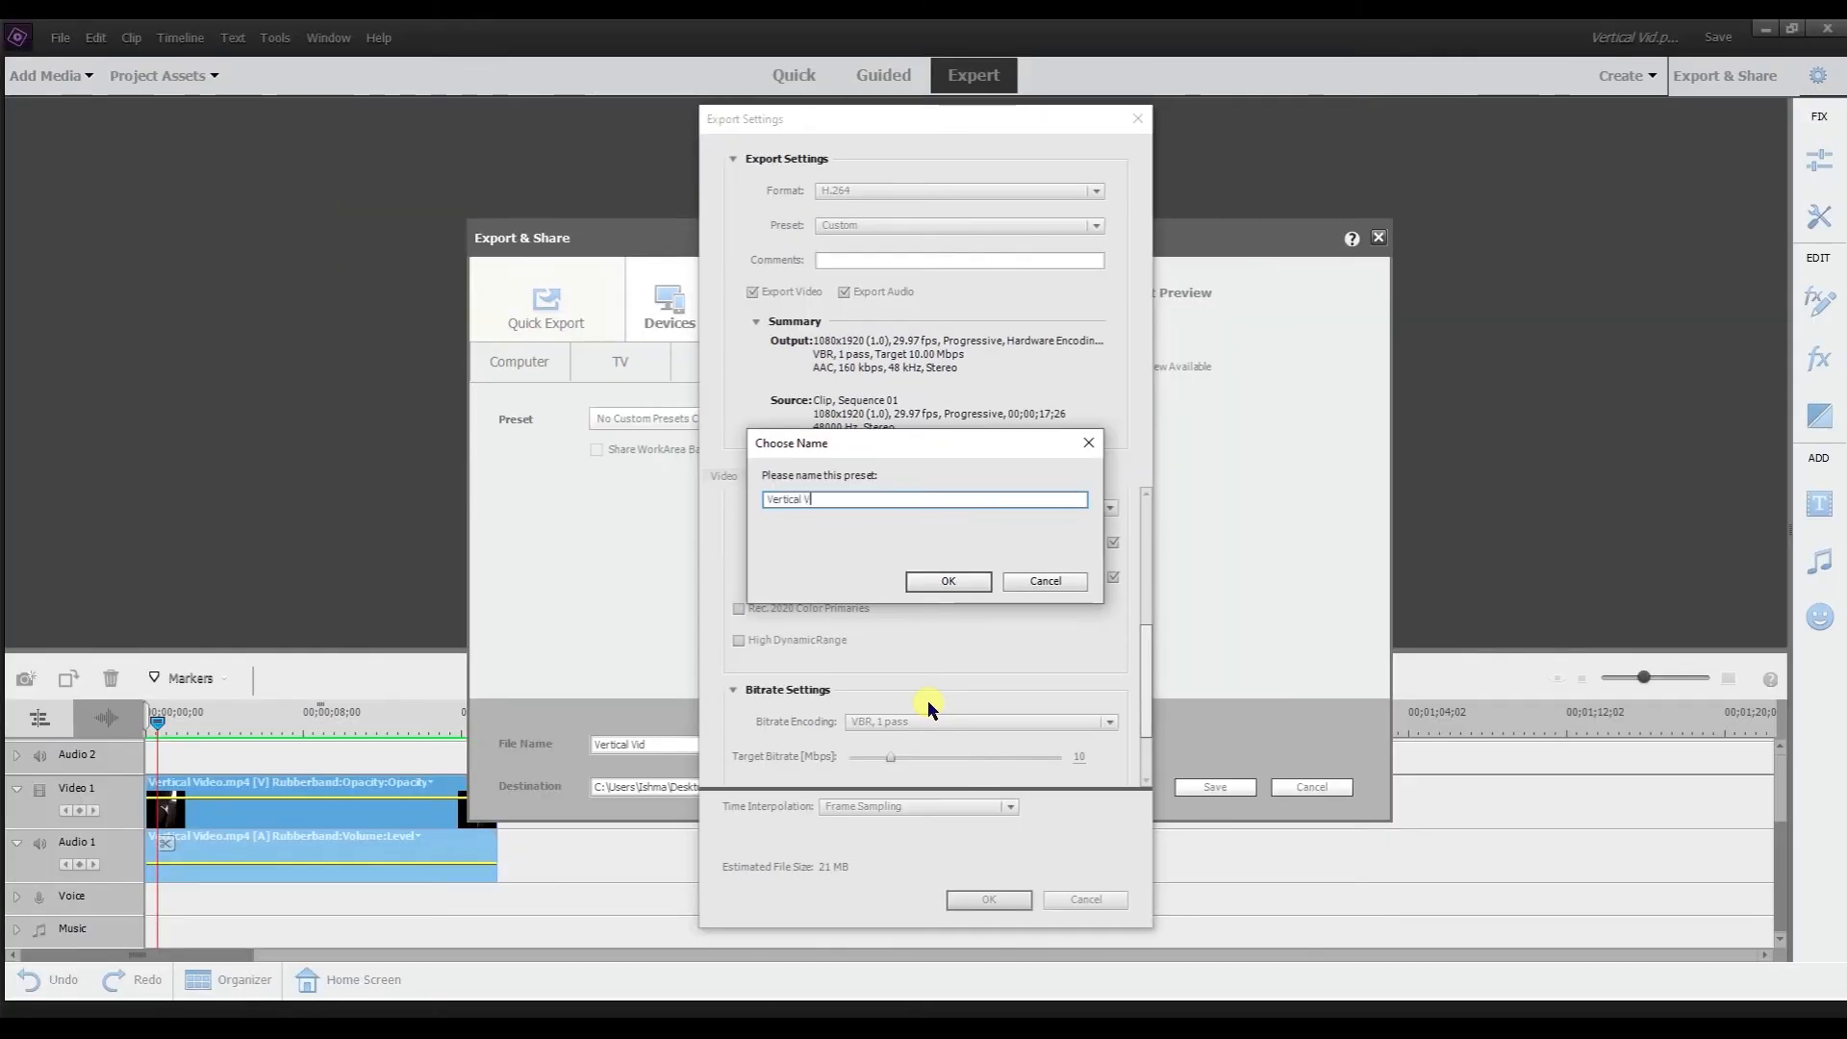
{"action": "left_click", "coordinate": [949, 582]}
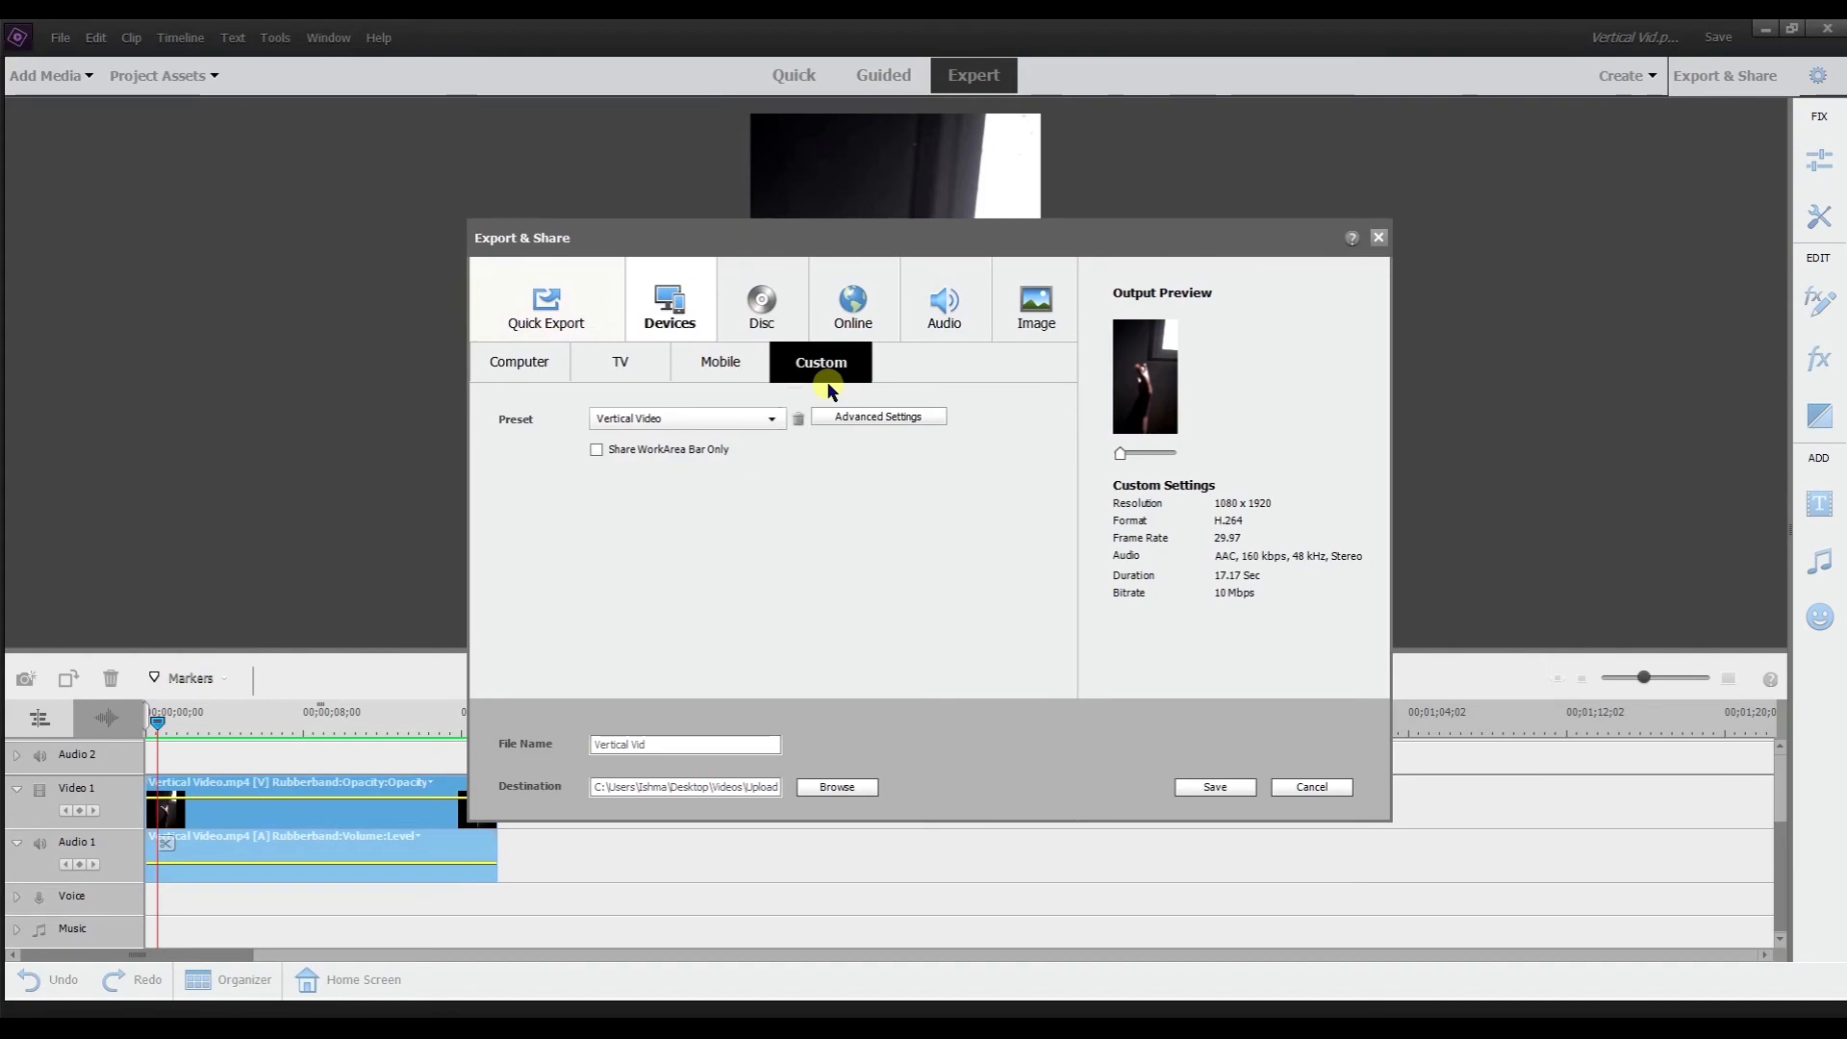
Export the video as Vertical Vid using the Vertical Video custom preset
{"action": "left_click", "coordinate": [754, 418]}
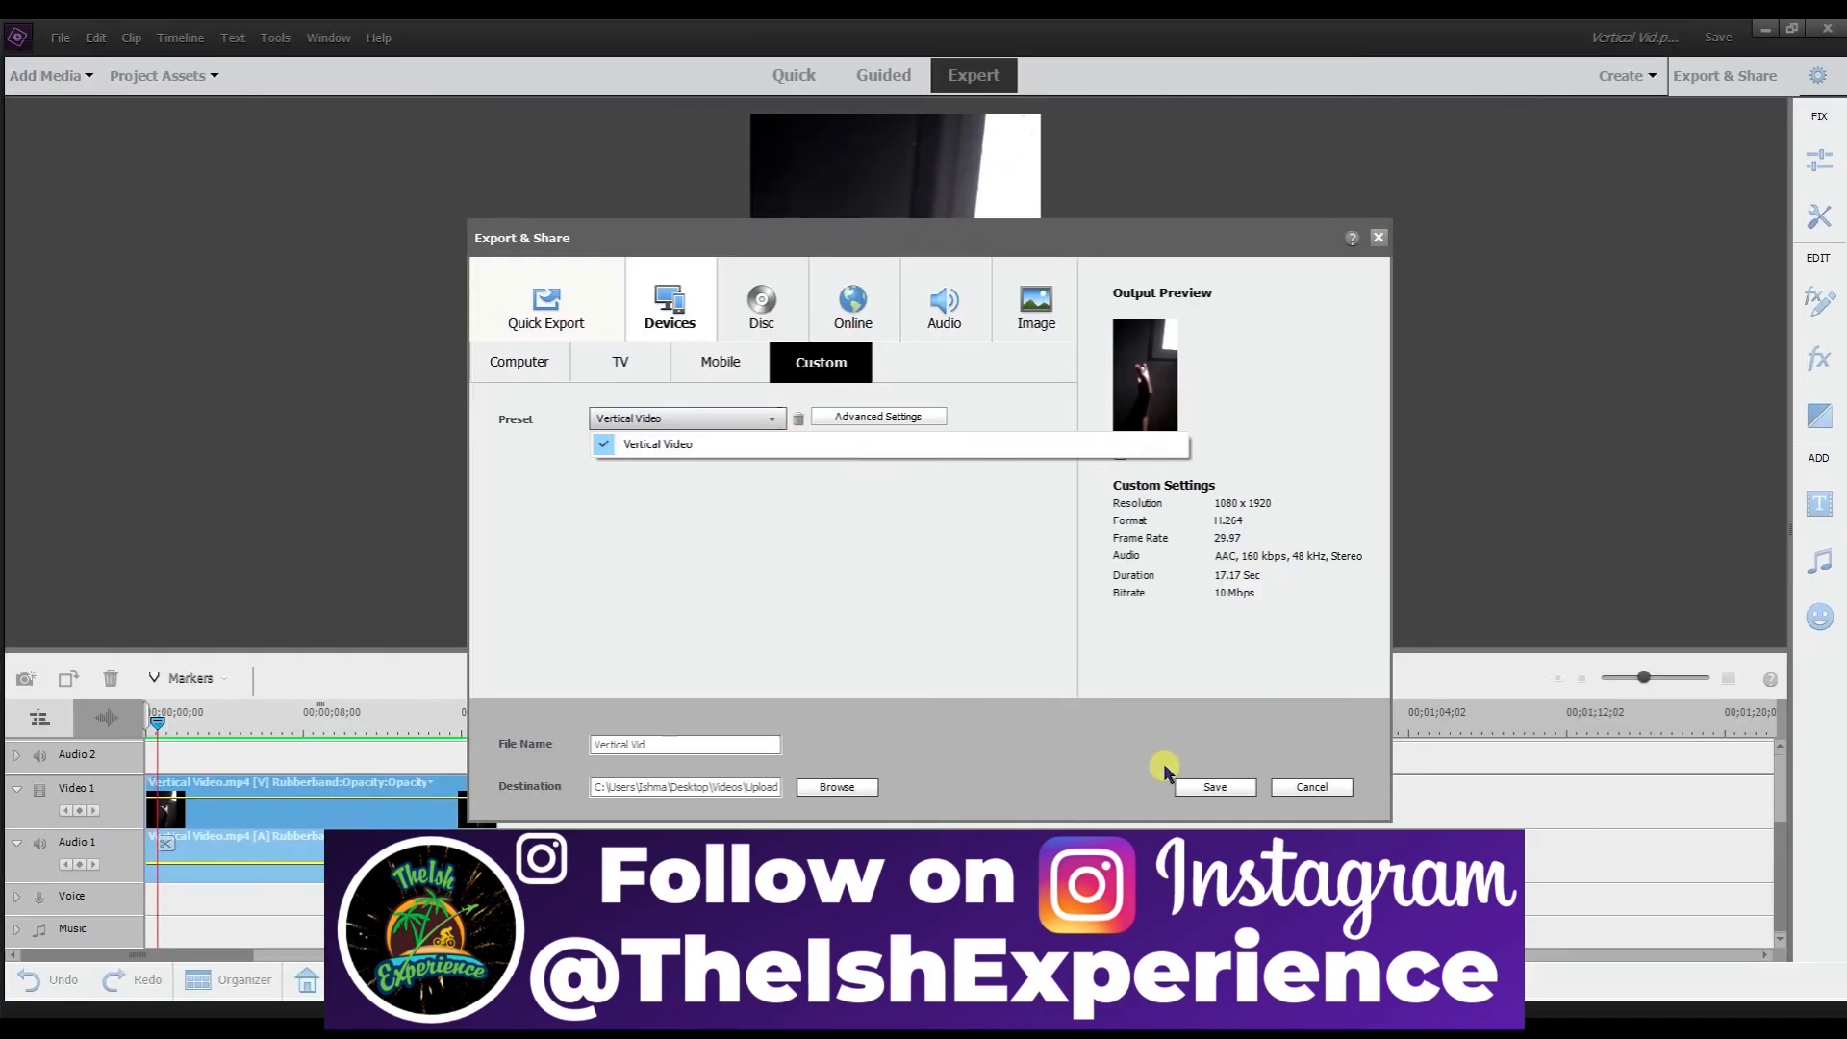
{"action": "left_click", "coordinate": [1215, 791]}
{"action": "left_click", "coordinate": [1216, 787]}
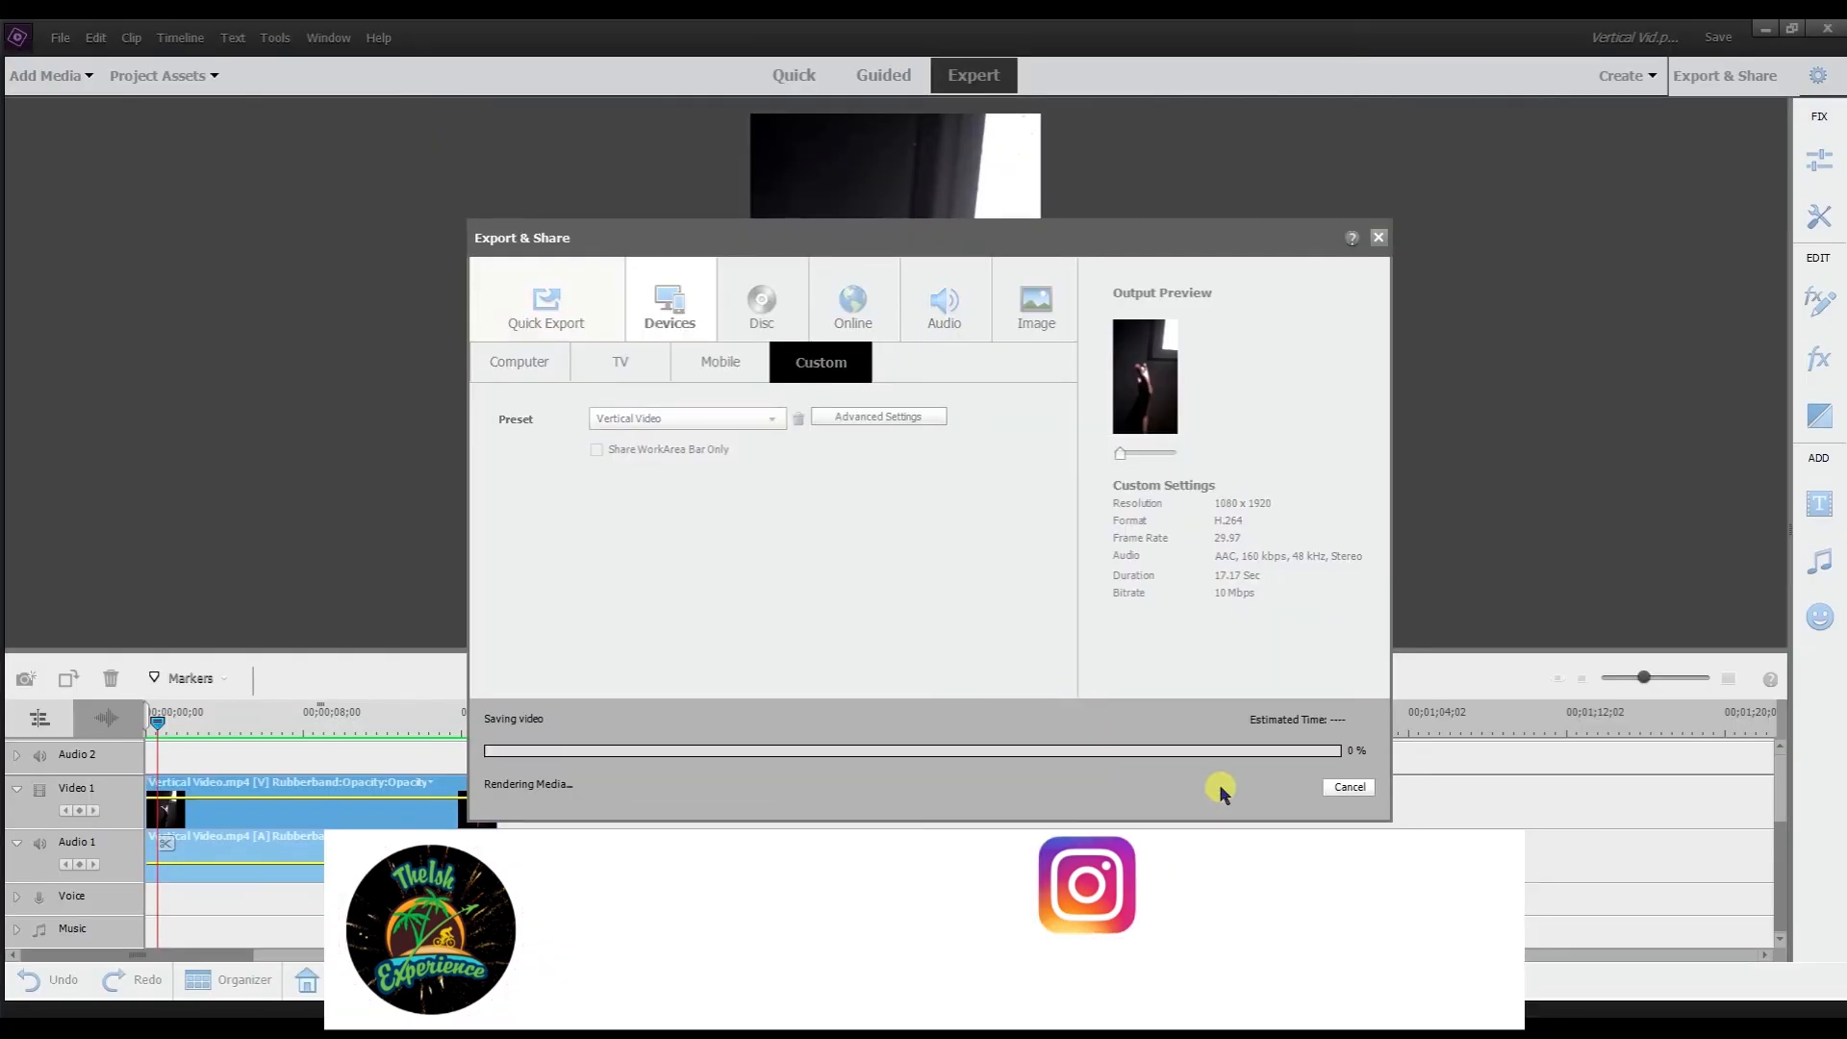